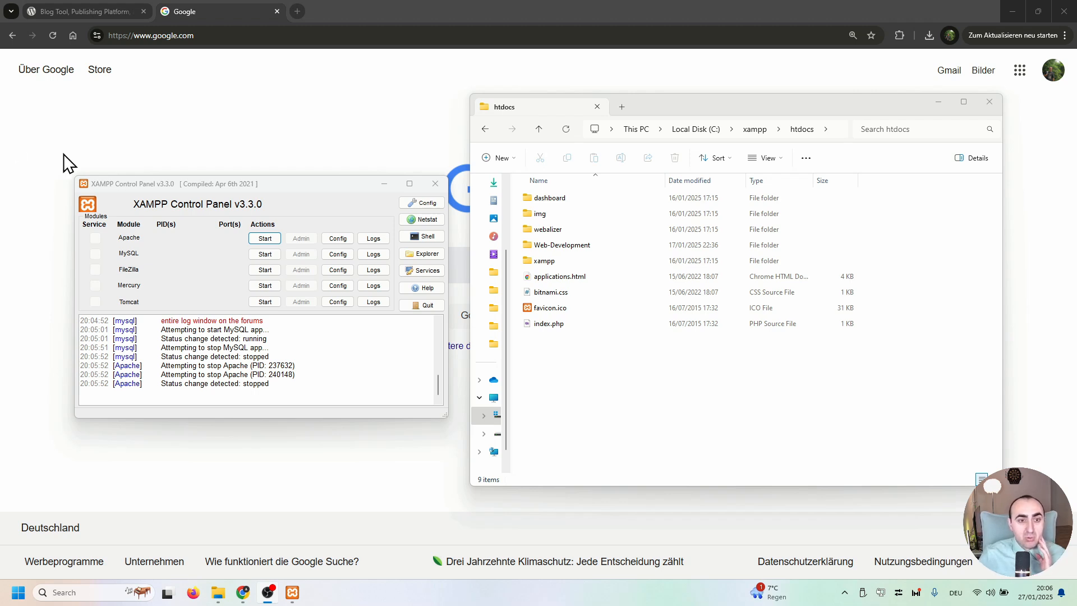
- Start the Apache and MySQL modules in the XAMPP Control Panel
{"action": "left_click", "coordinate": [180, 183]}
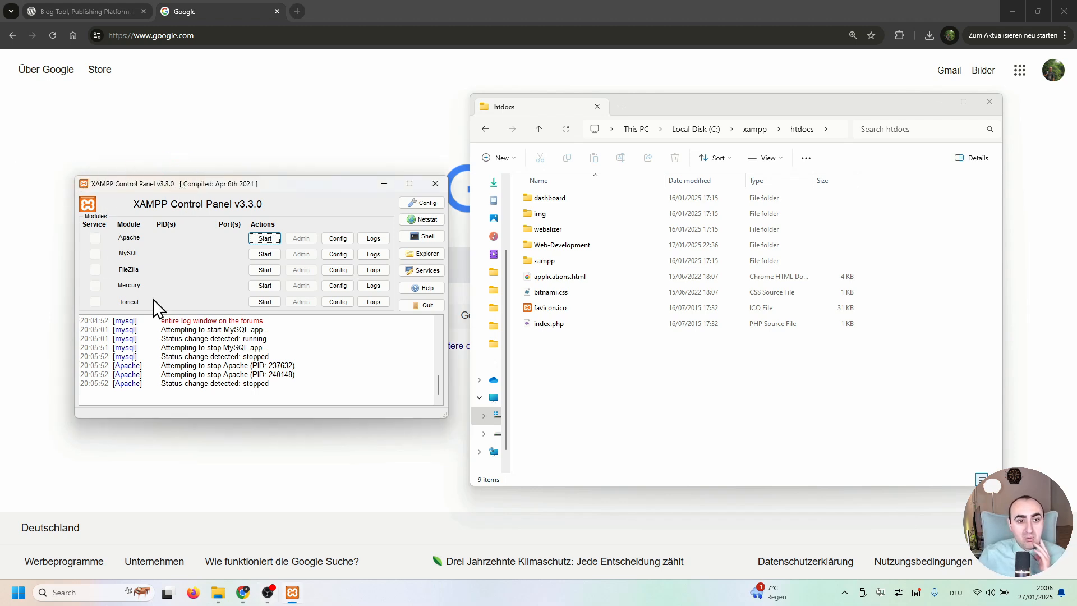
{"action": "left_click", "coordinate": [258, 240]}
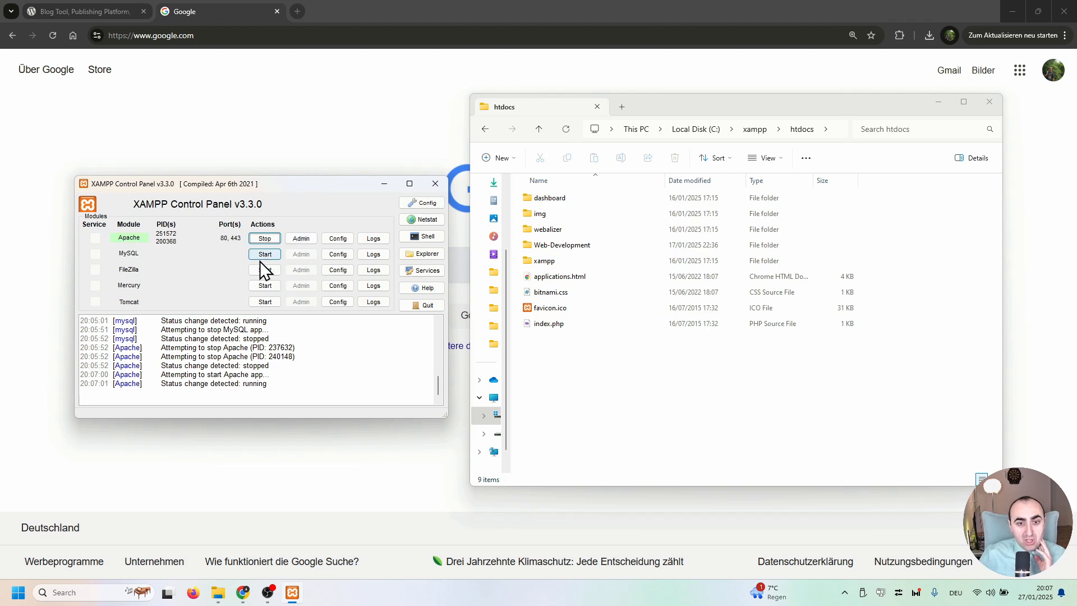
{"action": "left_click", "coordinate": [263, 255]}
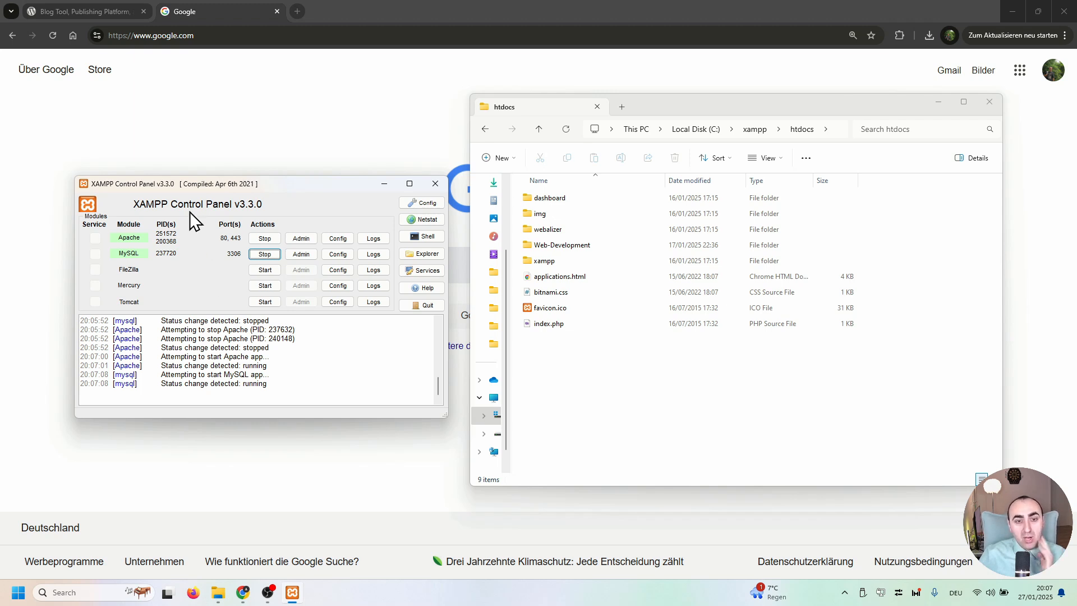
- Switch to the browser, load the localhost dashboard and open phpMyAdmin from it
{"action": "left_click", "coordinate": [258, 31]}
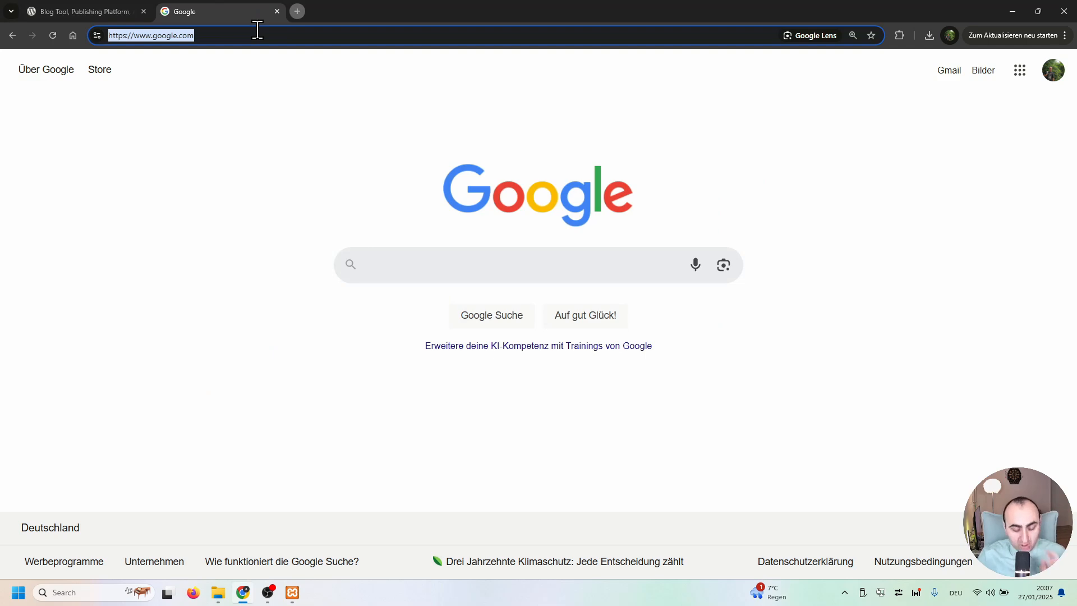
{"action": "type", "text": "local"}
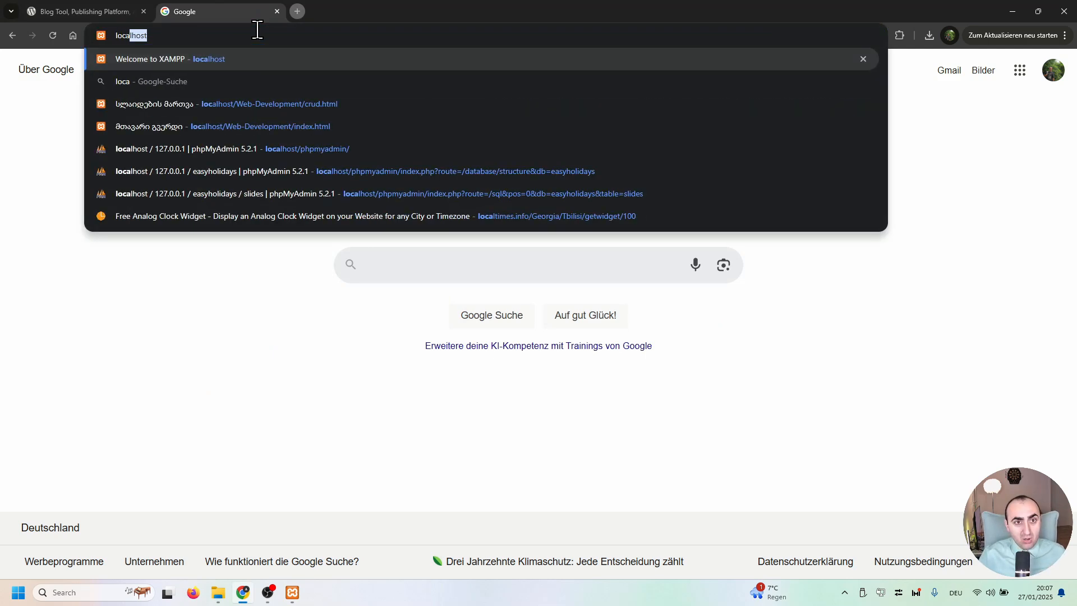
{"action": "key", "text": "Return"}
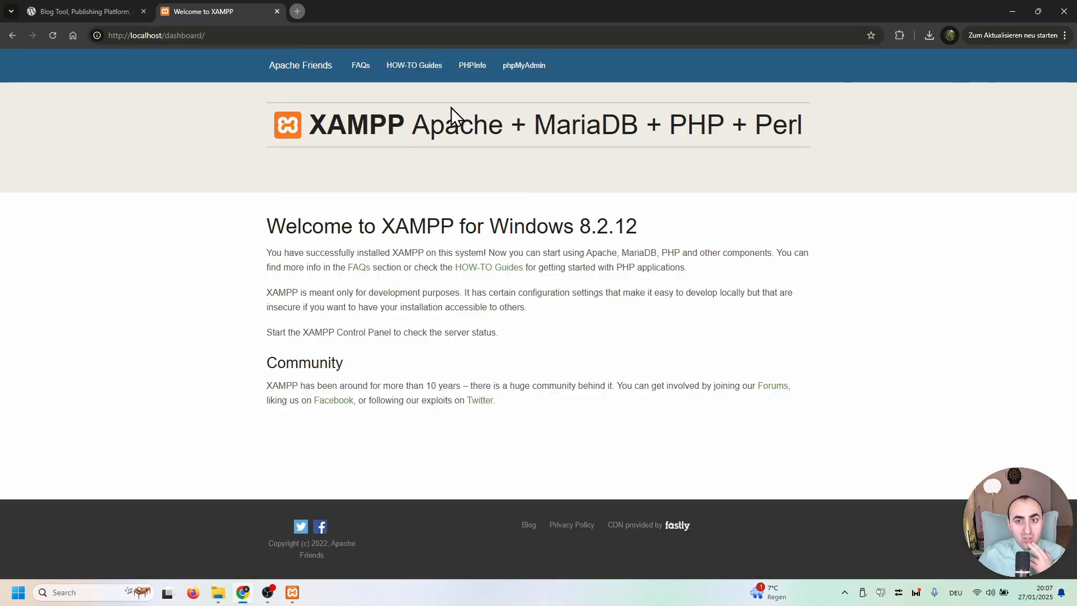
{"action": "left_click", "coordinate": [540, 72]}
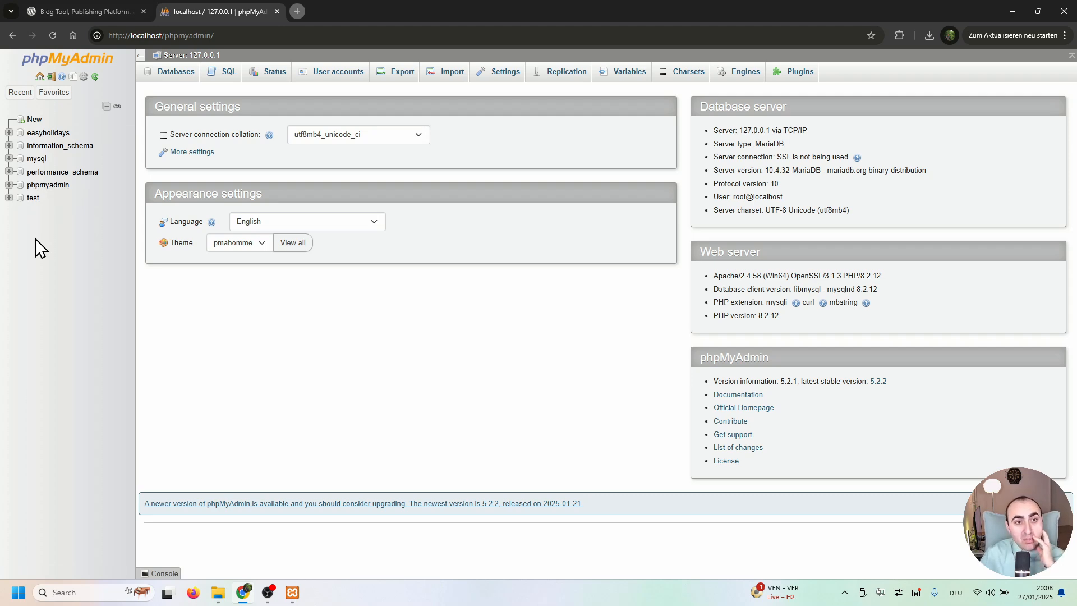
- Create a new database named wordpress with the utf8mb4_general_ci collation
{"action": "left_click", "coordinate": [34, 121]}
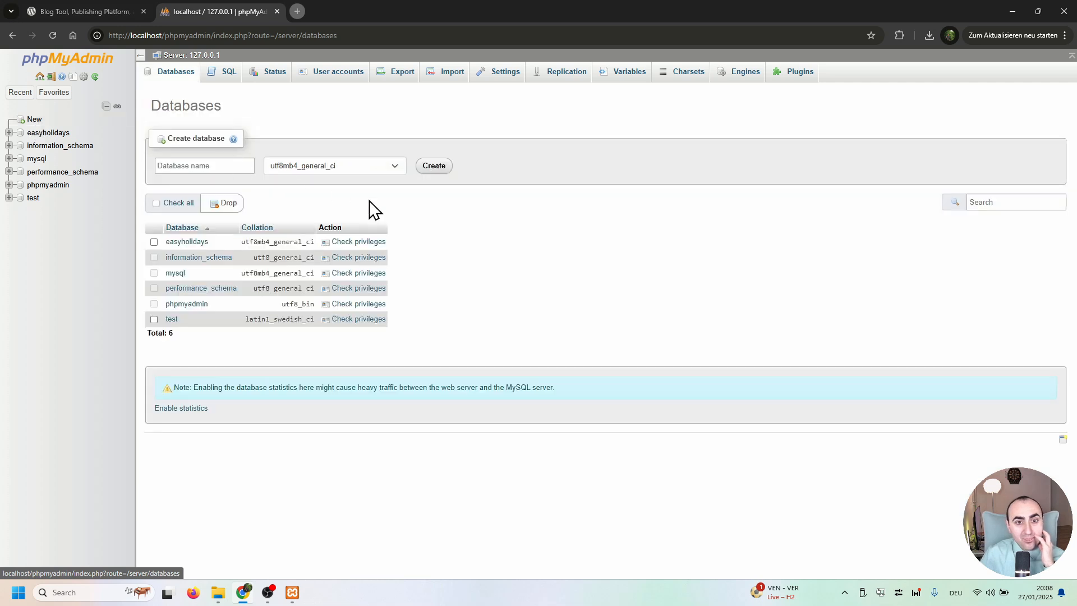
{"action": "left_click", "coordinate": [212, 164]}
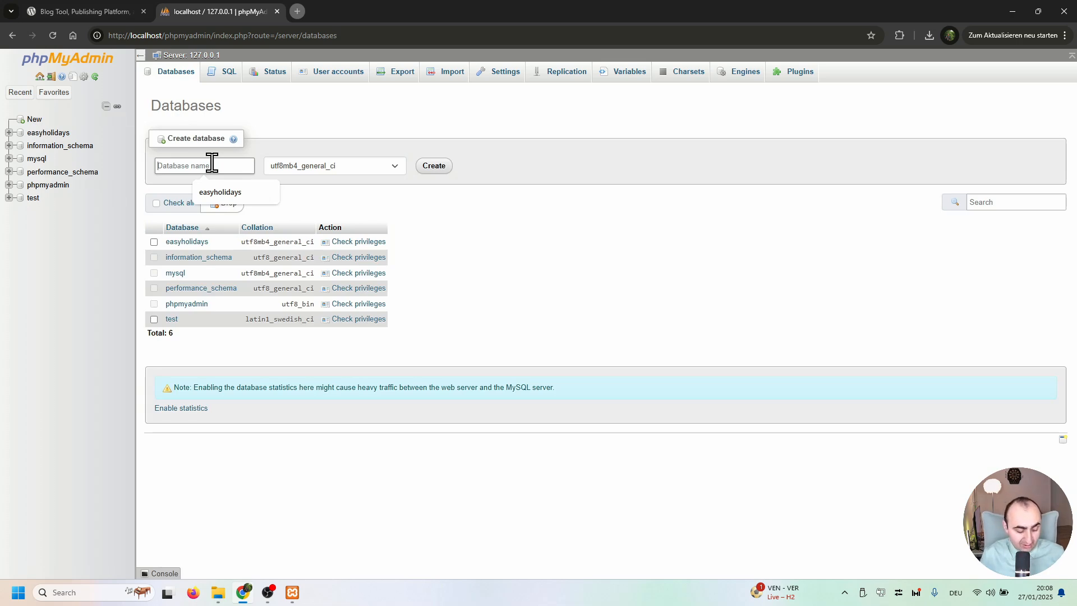
{"action": "type", "text": "wordpress"}
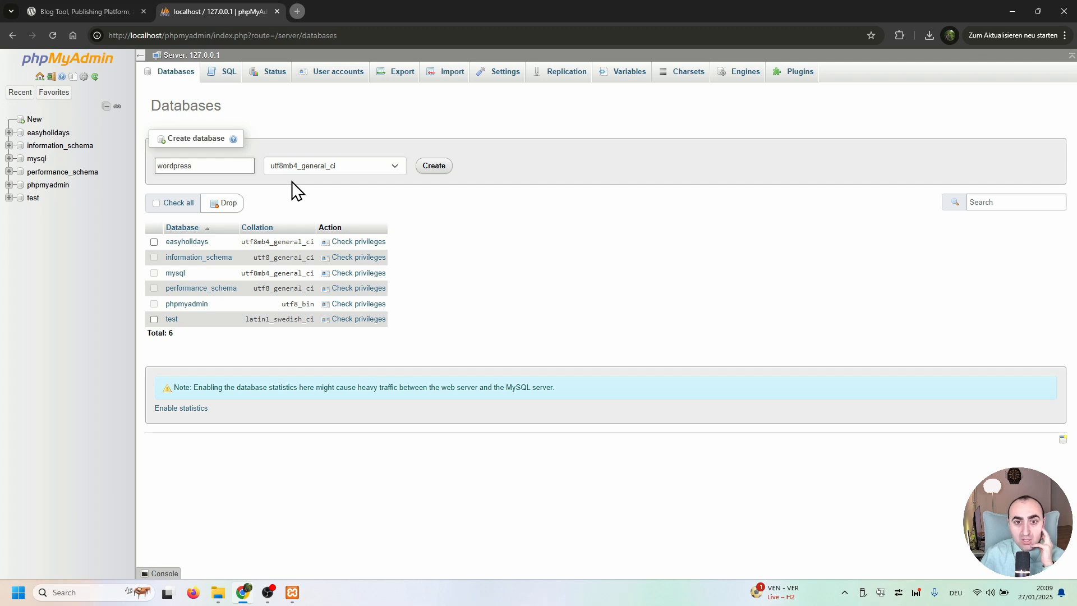
{"action": "left_click", "coordinate": [443, 168]}
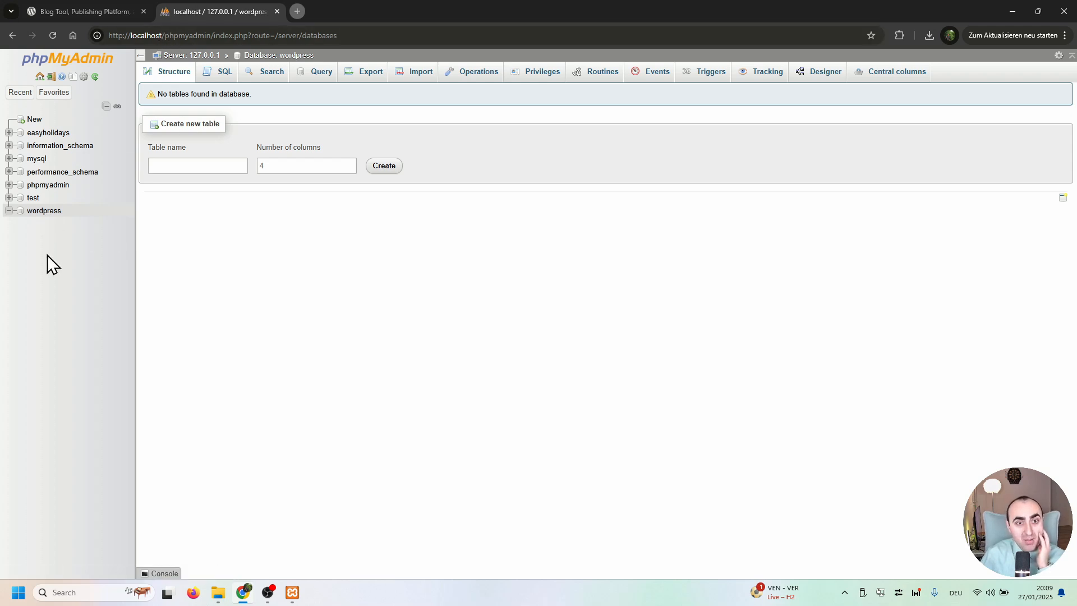
- Switch to File Explorer, examine the project files in the Web-Development folder and return to htdocs
{"action": "left_click", "coordinate": [218, 592]}
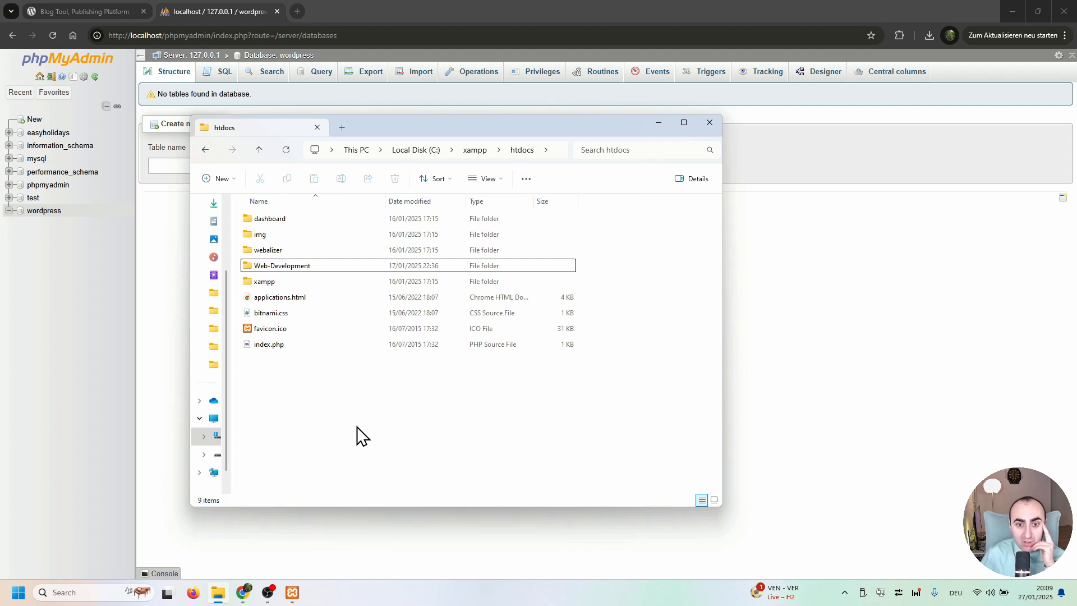
{"action": "double_click", "coordinate": [298, 267]}
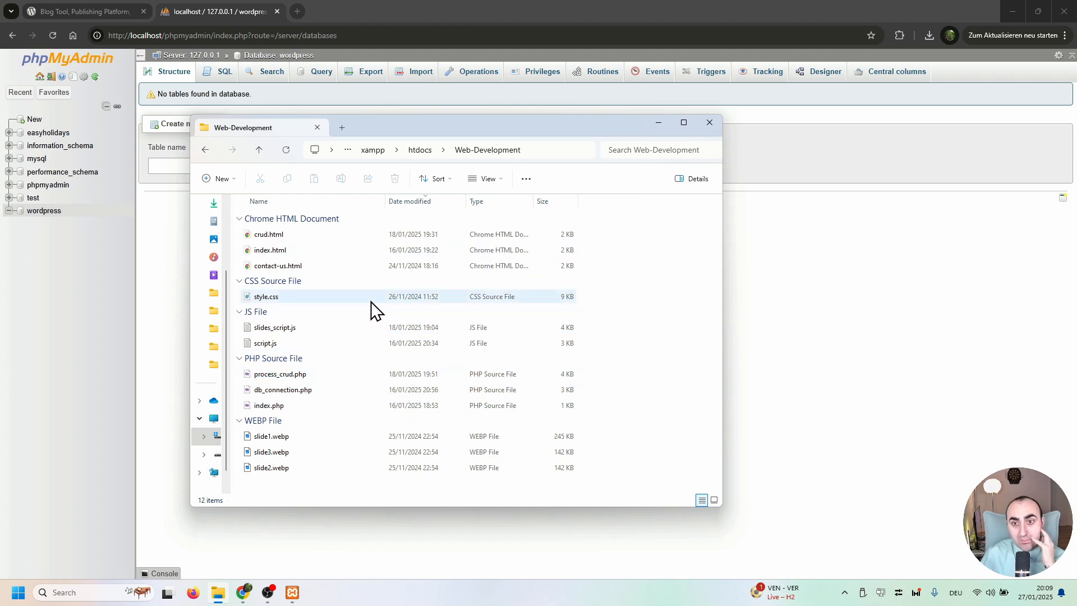
{"action": "left_click", "coordinate": [418, 150]}
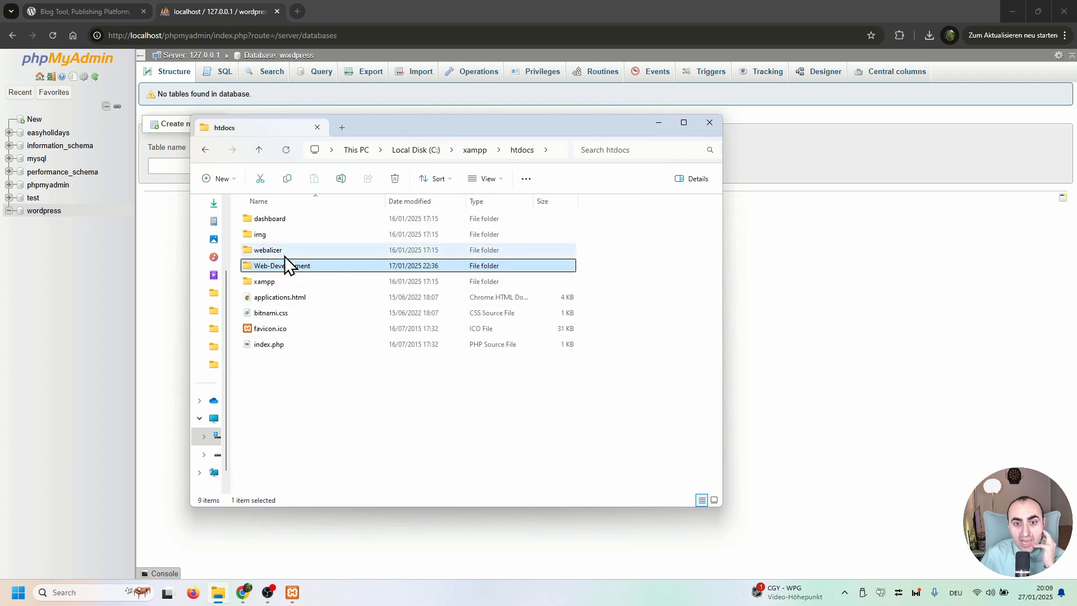
{"action": "left_click", "coordinate": [302, 385]}
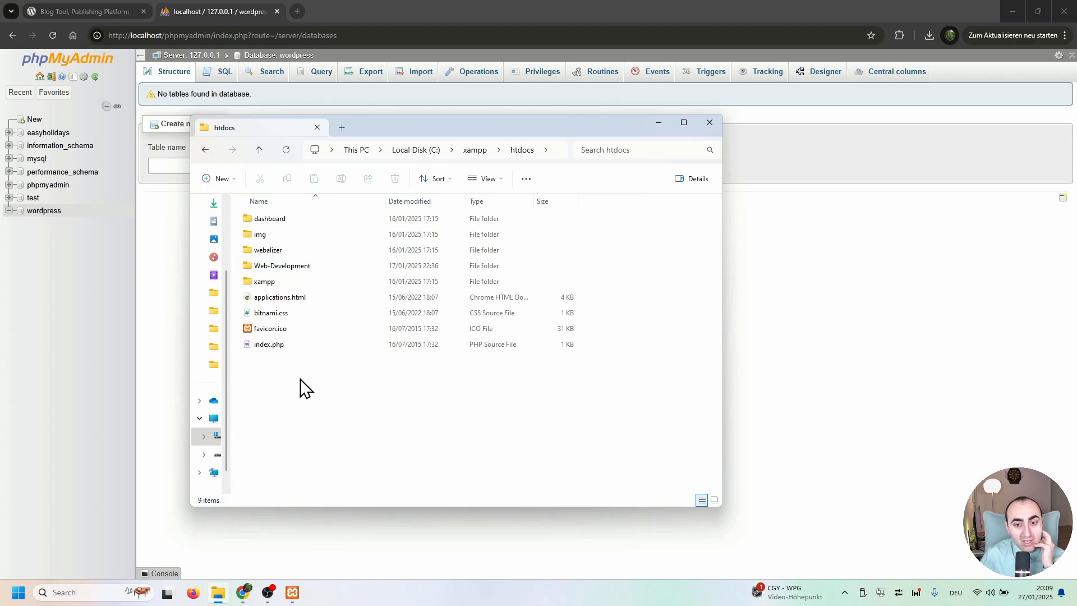
- Create a folder named wordpress inside htdocs and open it
{"action": "right_click", "coordinate": [300, 380]}
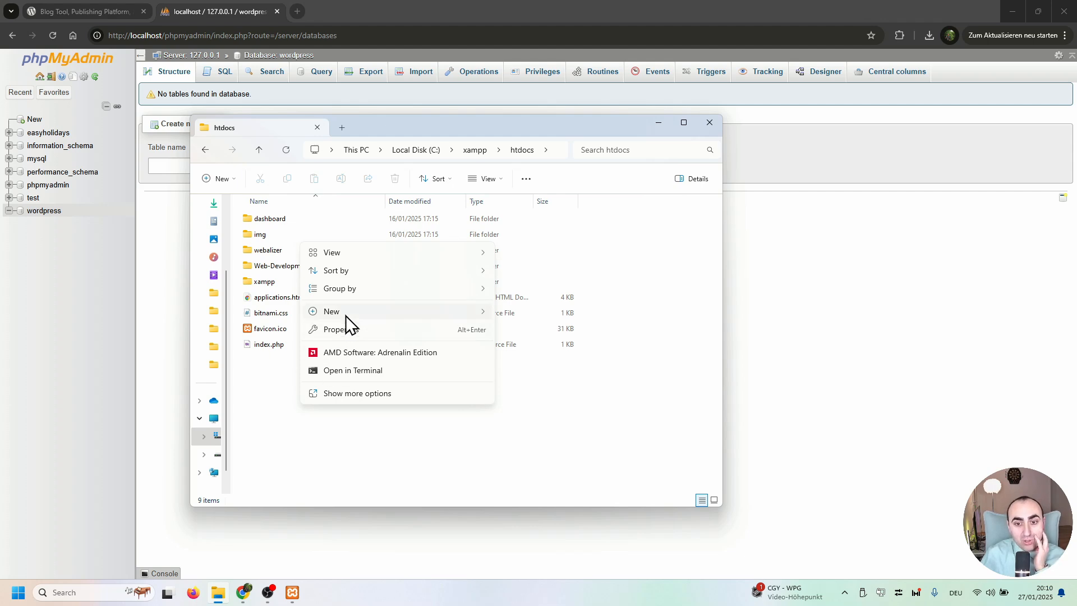
{"action": "mouse_move", "coordinate": [345, 316]}
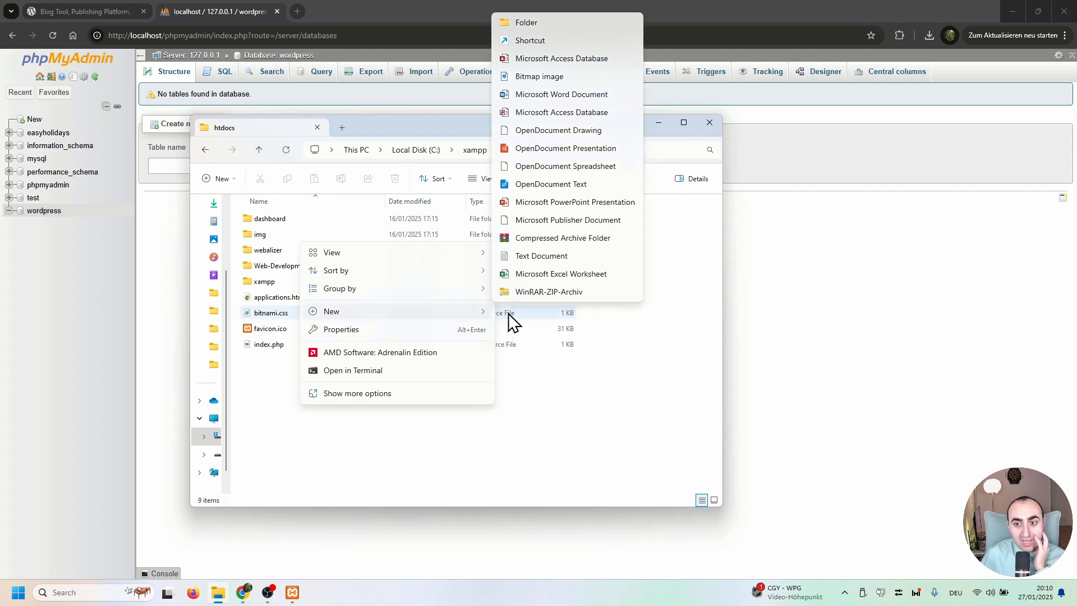
{"action": "left_click", "coordinate": [520, 22]}
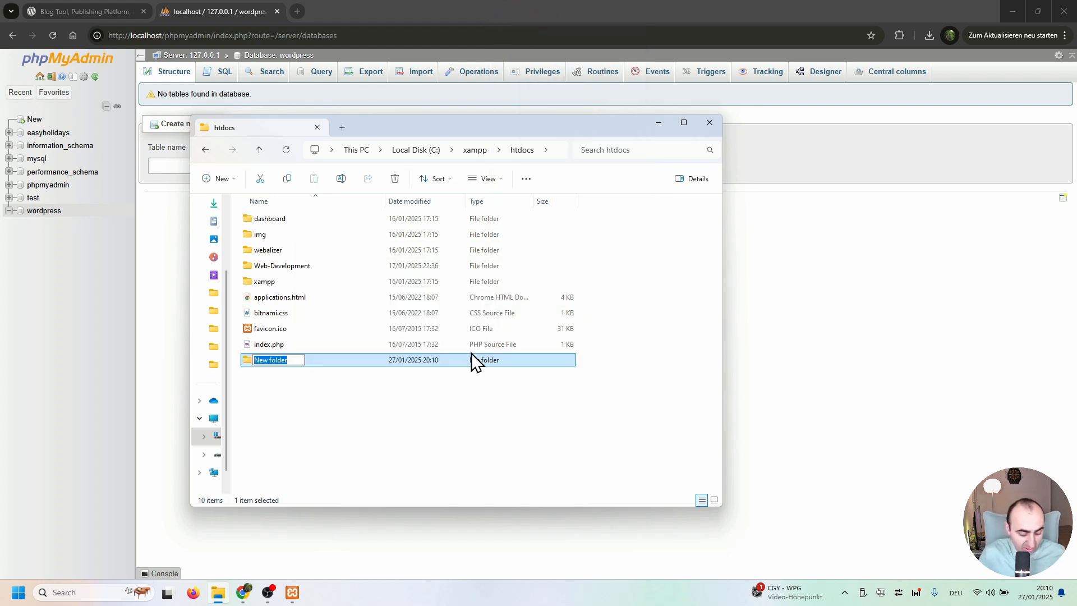
{"action": "type", "text": "wordpress"}
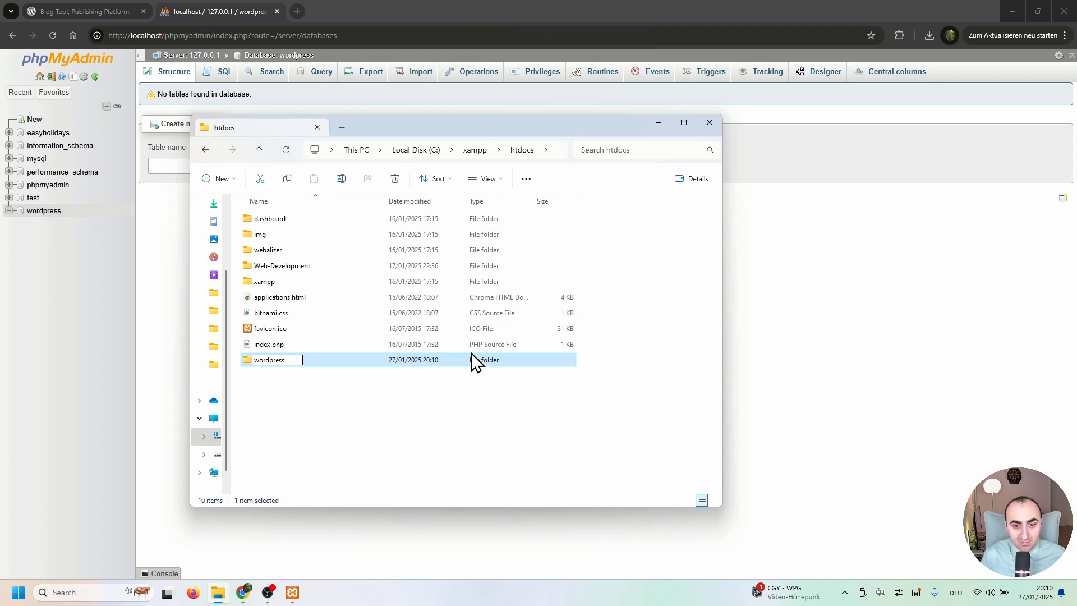
{"action": "key", "text": "Return"}
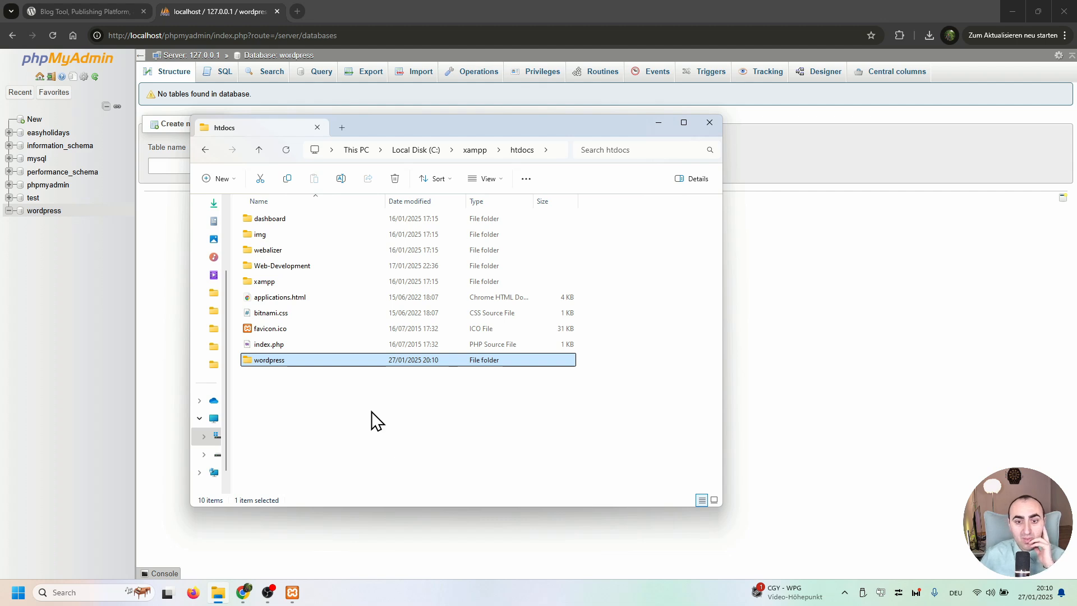
{"action": "double_click", "coordinate": [315, 359]}
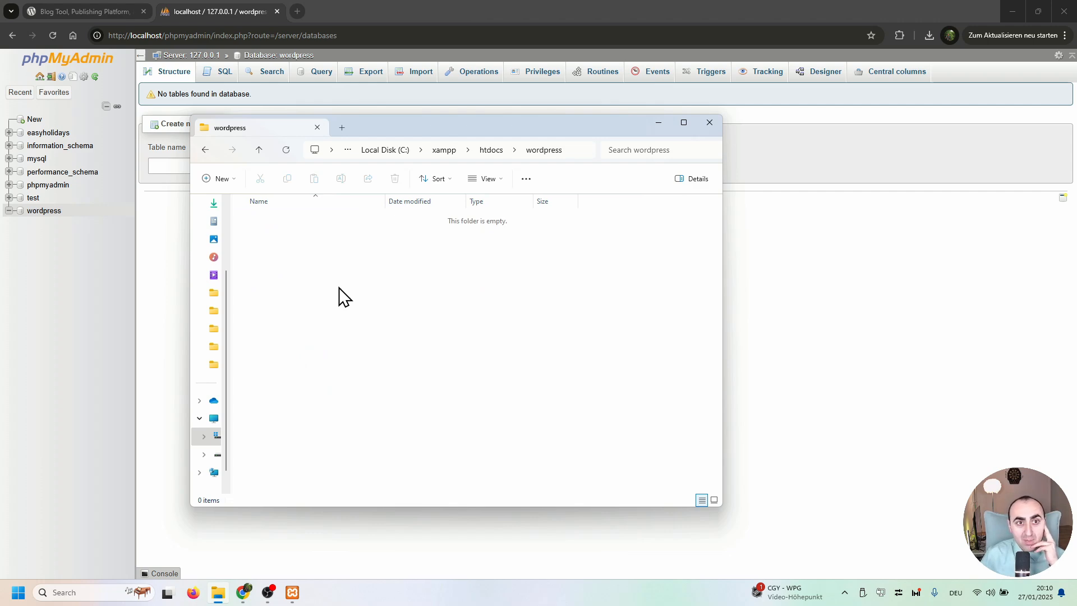
- Switch to the browser's WordPress.org page and open the Get WordPress download page
{"action": "left_click", "coordinate": [203, 5]}
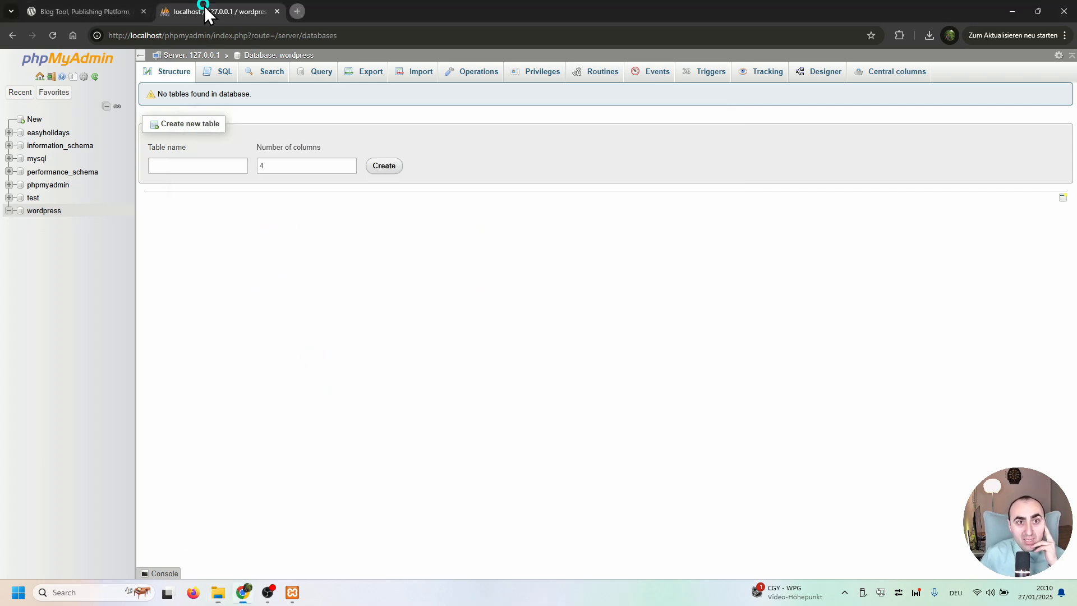
{"action": "left_click", "coordinate": [90, 4]}
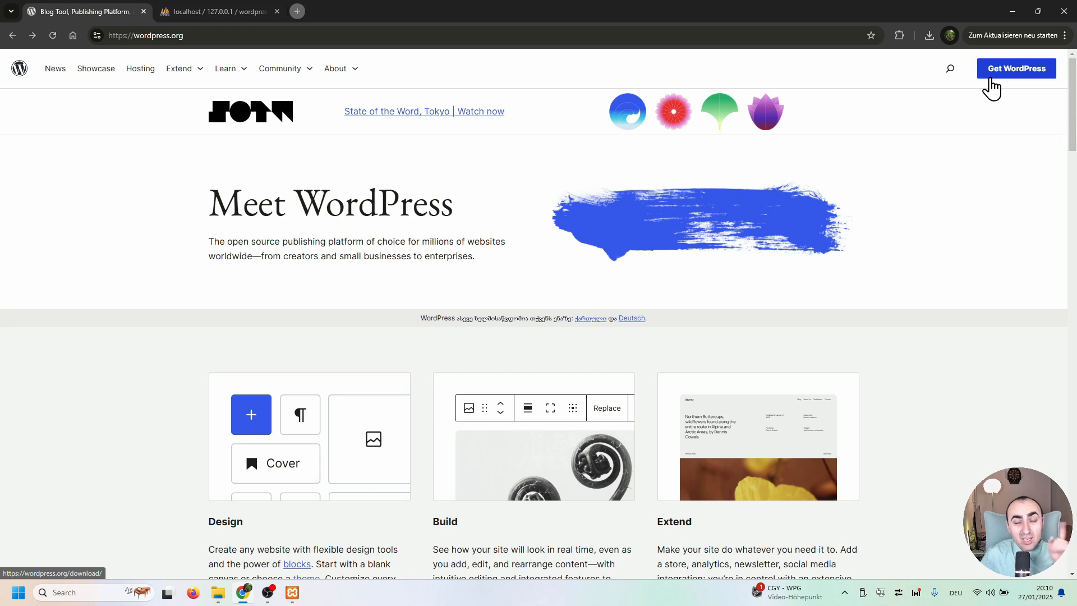
{"action": "left_click", "coordinate": [218, 593]}
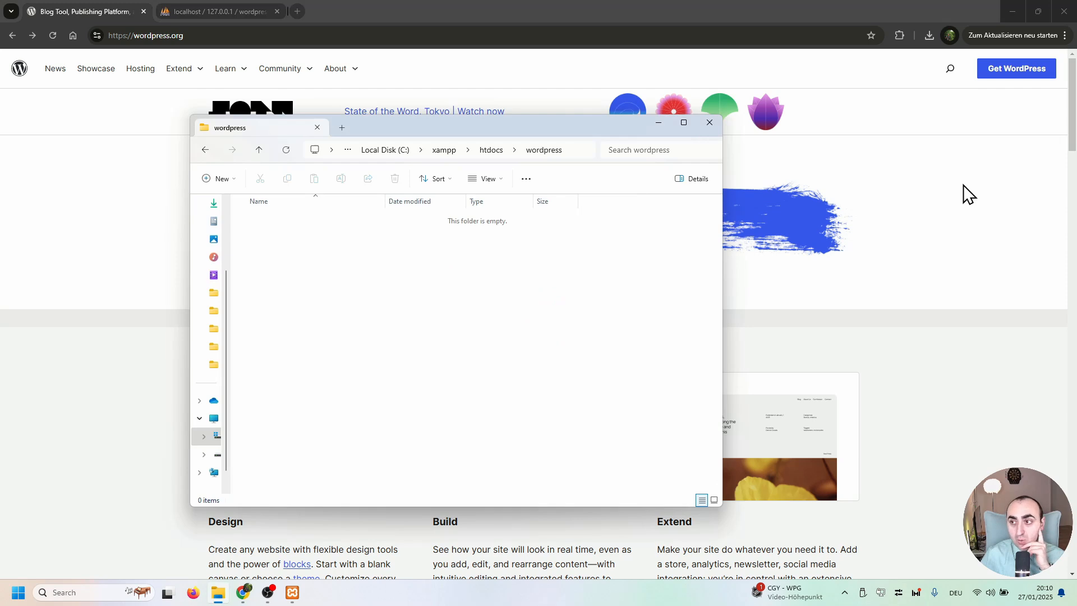
{"action": "left_click", "coordinate": [1000, 192]}
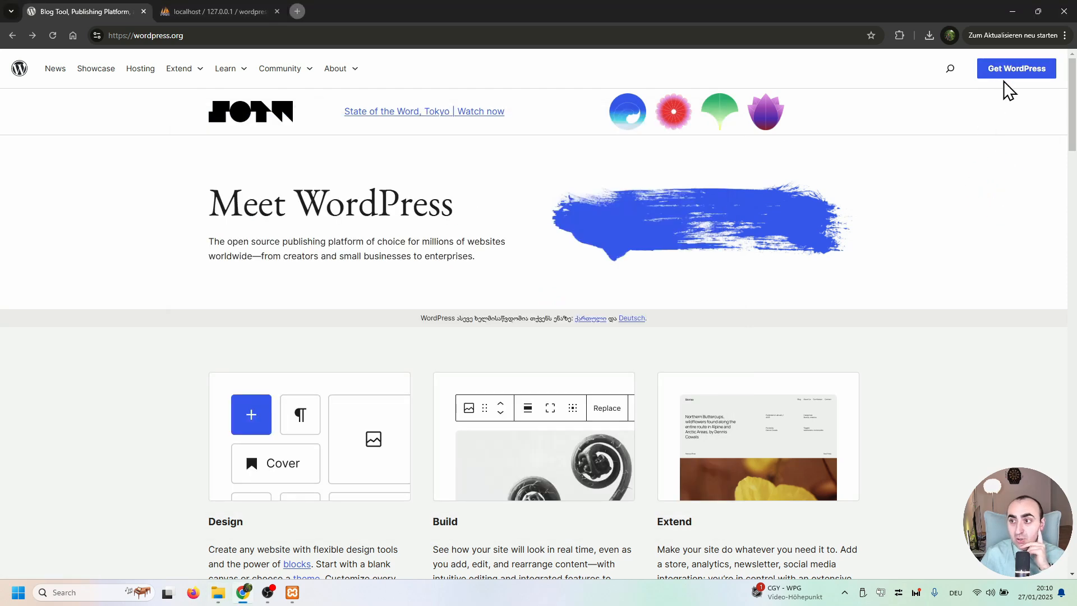
{"action": "left_click", "coordinate": [1004, 72]}
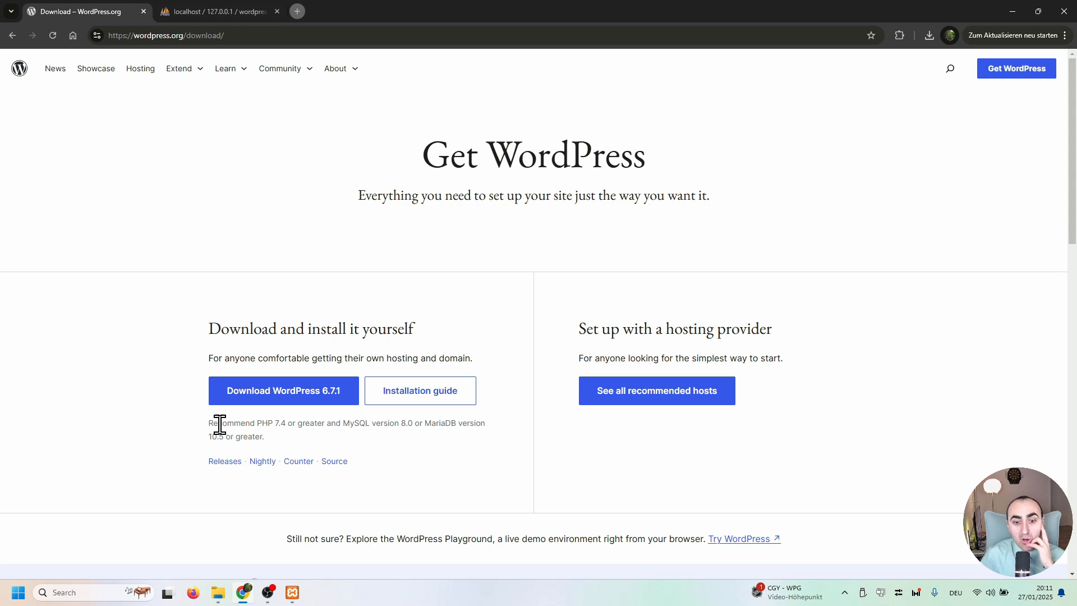
- Compare WordPress's recommended PHP, MySQL and MariaDB versions with the server versions listed on the phpMyAdmin home page
{"action": "left_click_drag", "start_coordinate": [260, 425], "coordinate": [286, 425]}
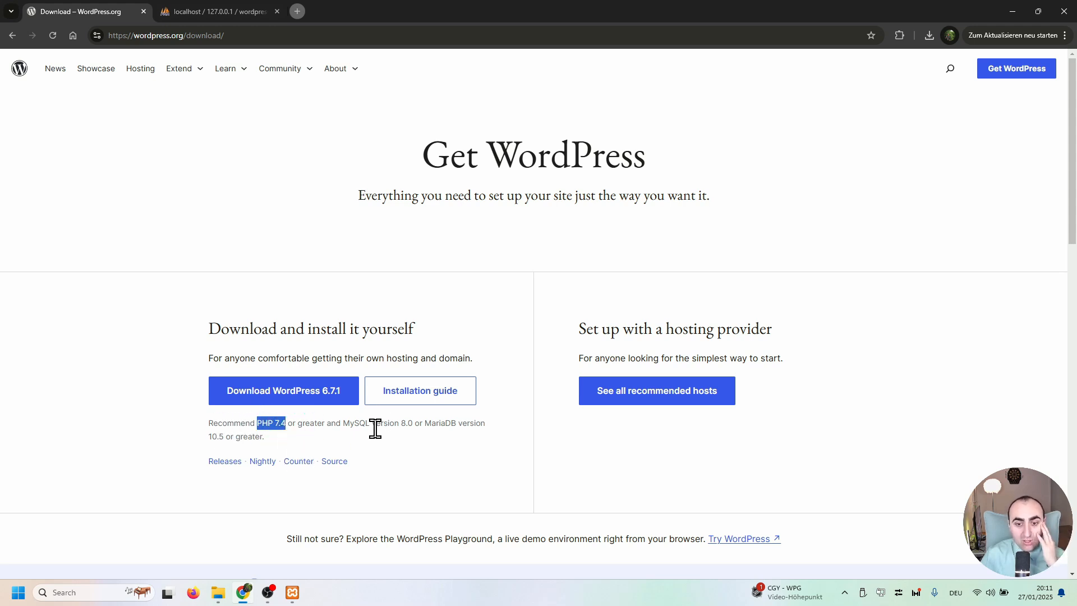
{"action": "left_click_drag", "start_coordinate": [343, 424], "coordinate": [411, 430]}
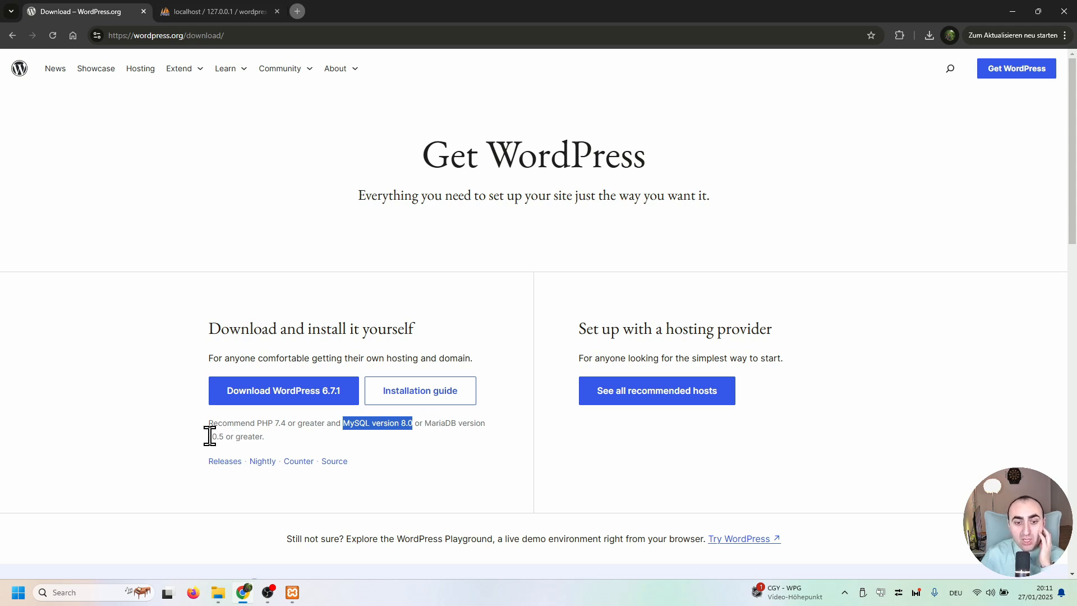
{"action": "left_click_drag", "start_coordinate": [209, 435], "coordinate": [222, 436]}
{"action": "left_click", "coordinate": [294, 433]}
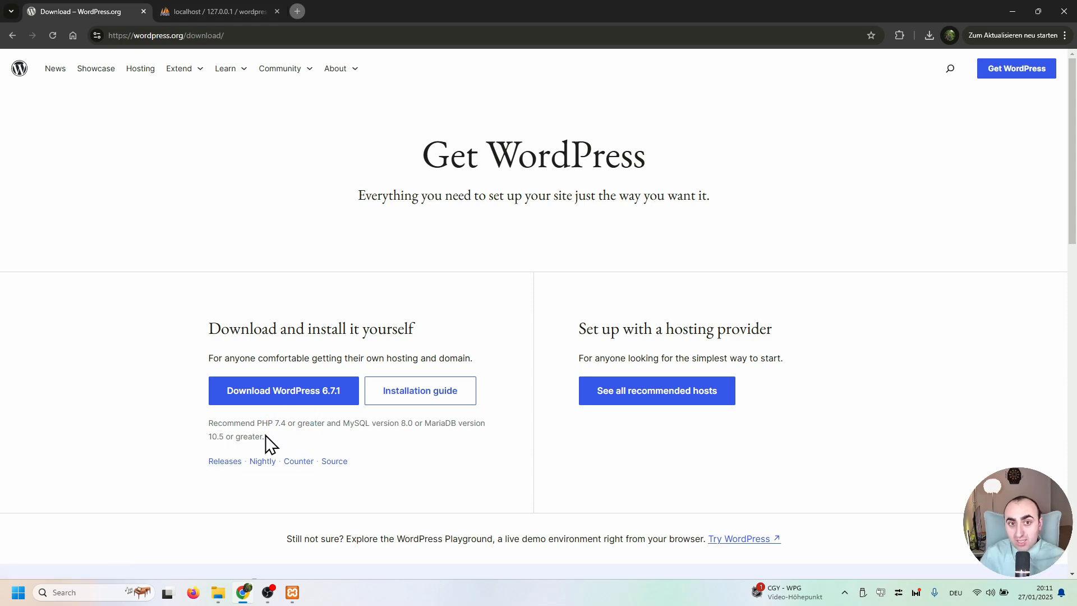
{"action": "left_click", "coordinate": [231, 11]}
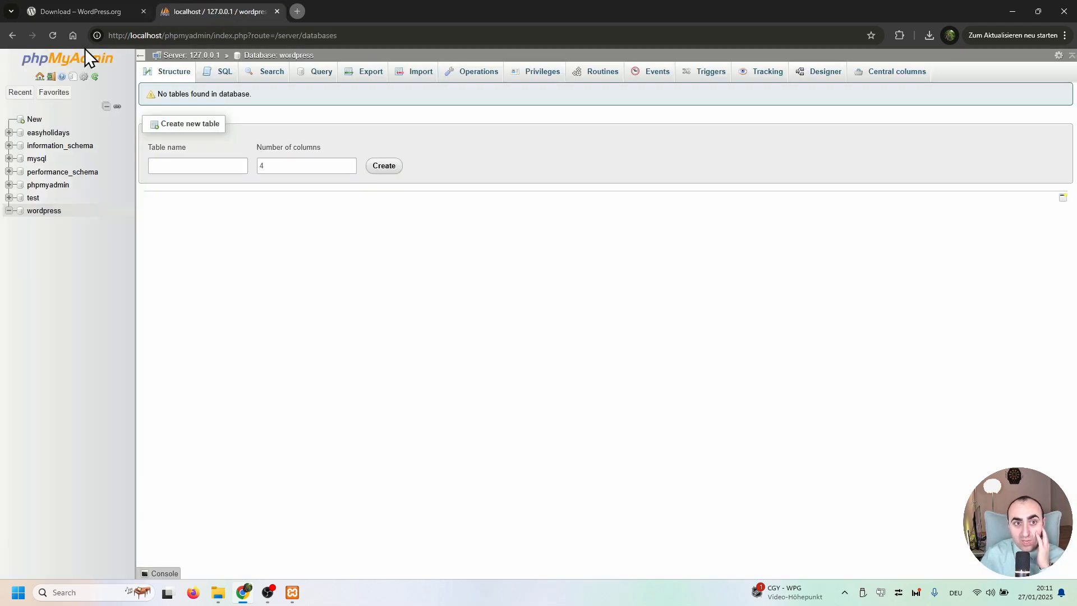
{"action": "left_click", "coordinate": [34, 63]}
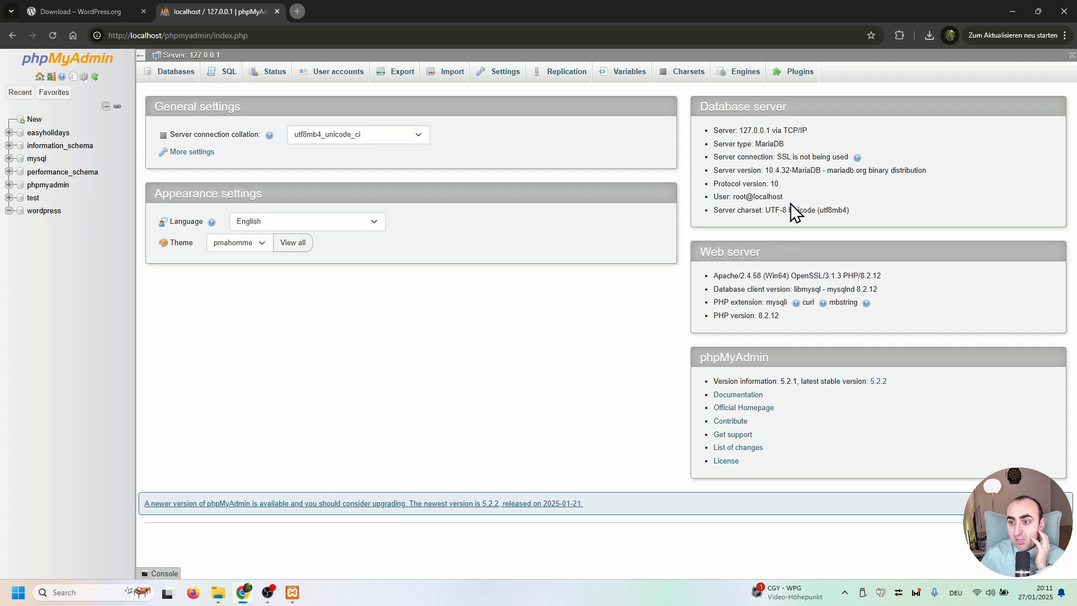
{"action": "left_click_drag", "start_coordinate": [779, 316], "coordinate": [754, 315]}
{"action": "left_click", "coordinate": [610, 360]}
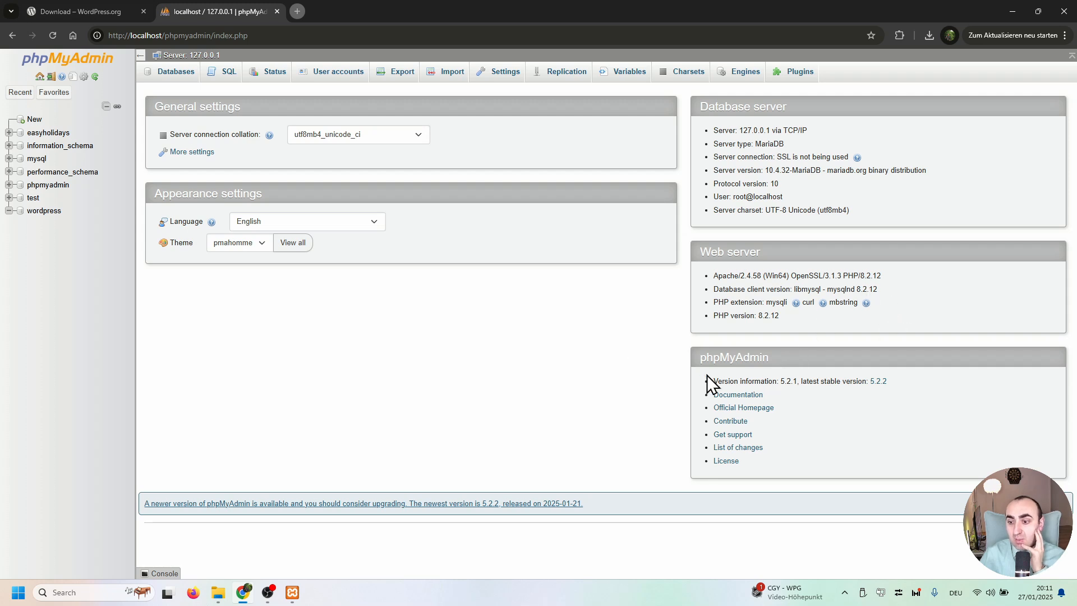
- Download WordPress 6.7.1 from the WordPress.org download page and dismiss the thank-you message
{"action": "left_click", "coordinate": [121, 4]}
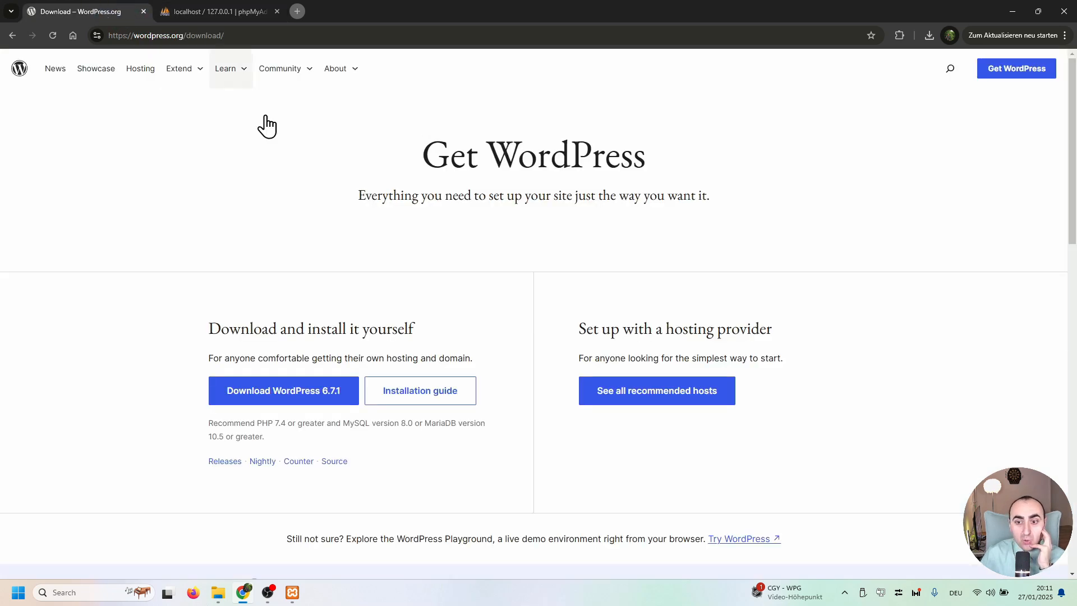
{"action": "left_click", "coordinate": [259, 393]}
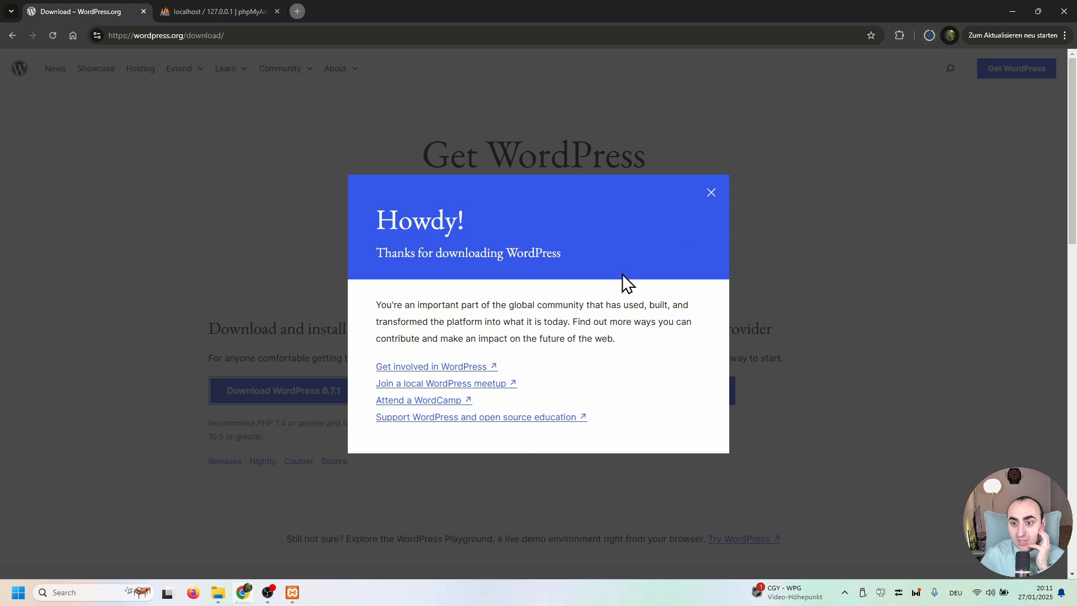
{"action": "left_click", "coordinate": [710, 193]}
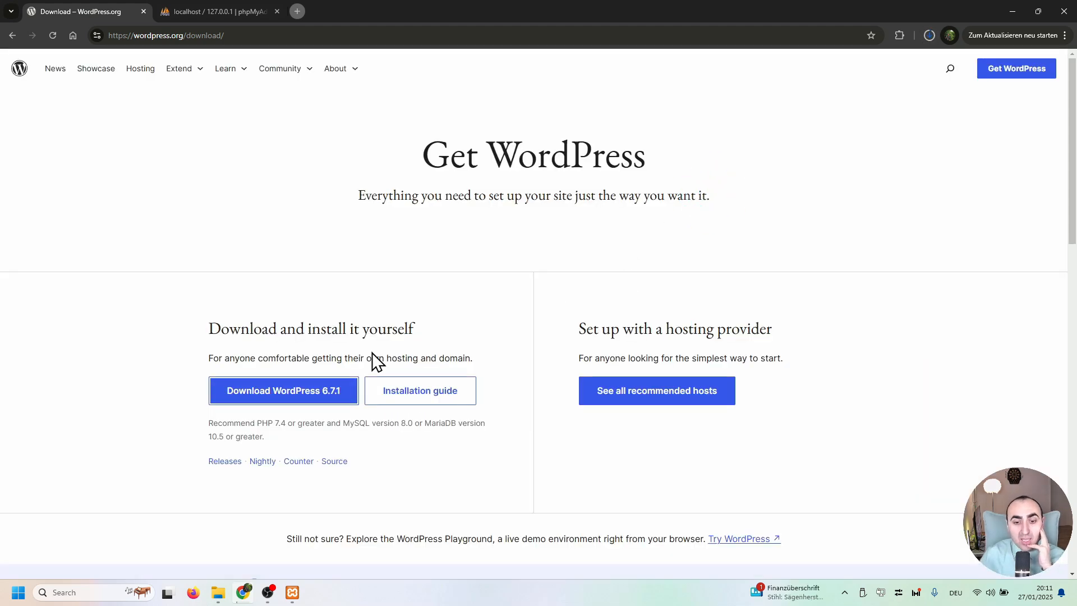
- Read the Basic Instructions in WordPress's installation guide and check the database list in phpMyAdmin
{"action": "left_click", "coordinate": [422, 397]}
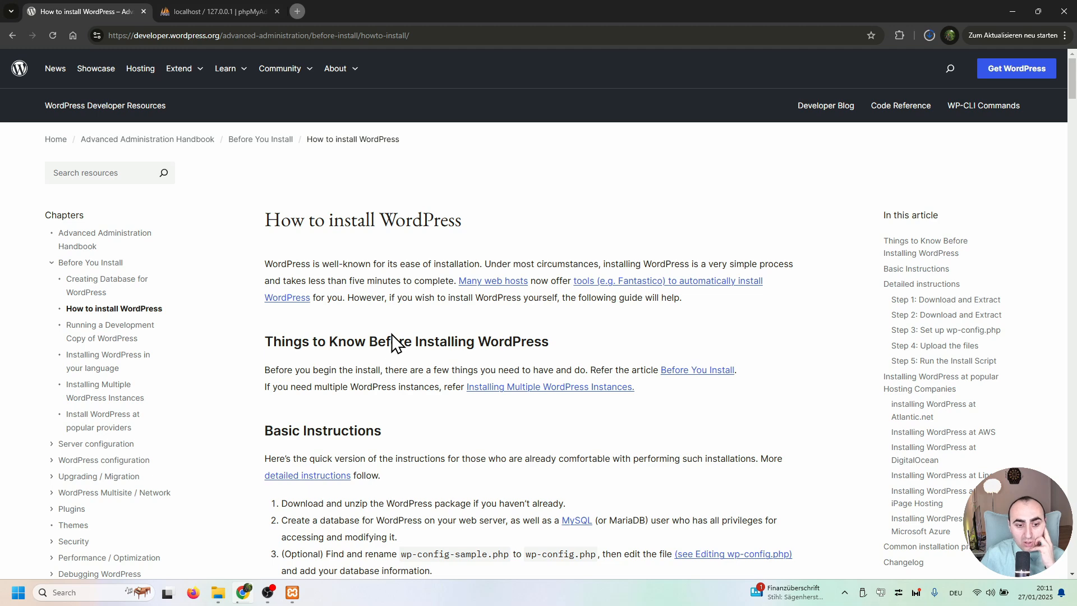
{"action": "scroll", "coordinate": [395, 342], "scroll_direction": "down", "scroll_amount": 3}
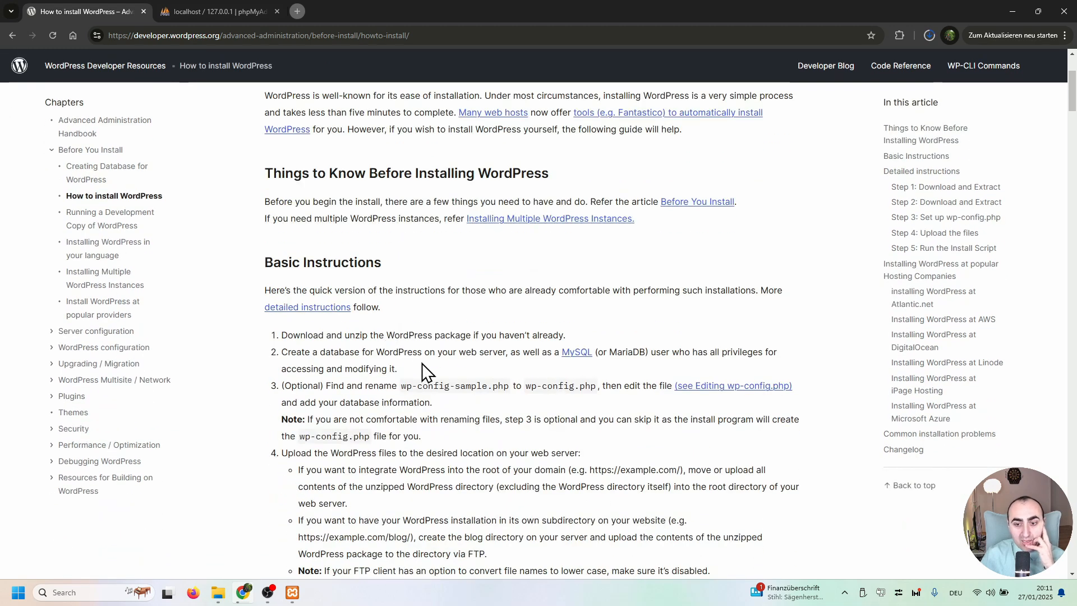
{"action": "left_click", "coordinate": [187, 7]}
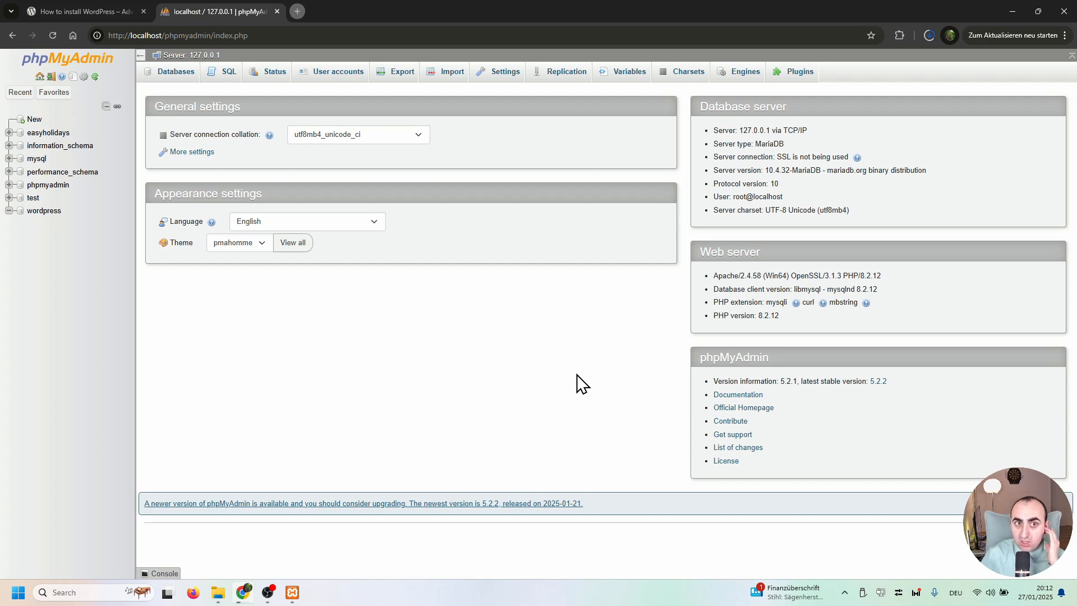
{"action": "left_click", "coordinate": [102, 2]}
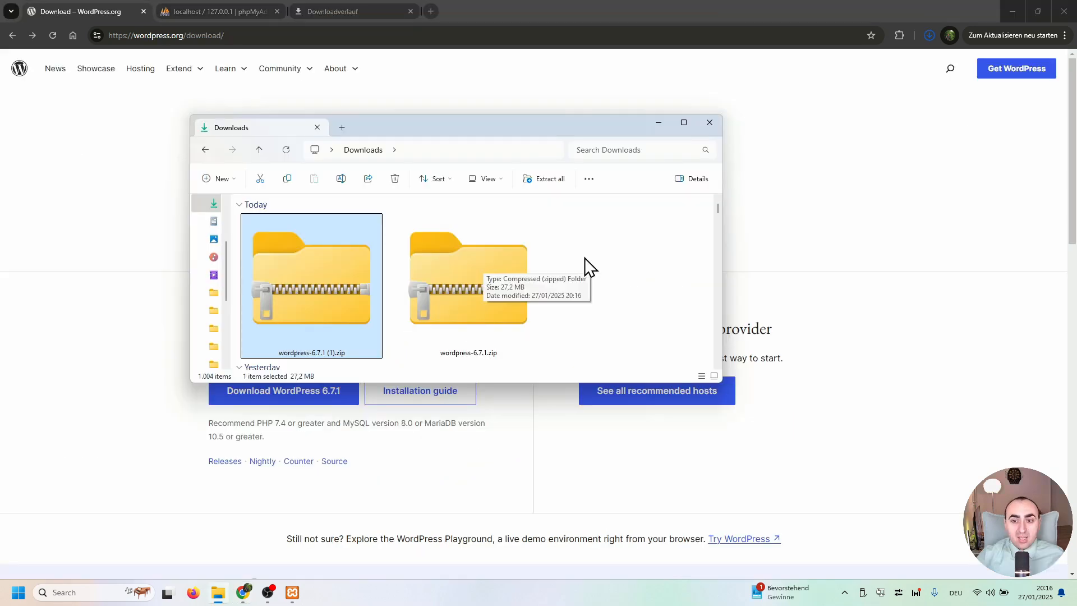
- Open the wordpress folder inside wordpress-6.7.1.zip from Downloads and place its window beside the htdocs window
{"action": "left_click", "coordinate": [454, 283]}
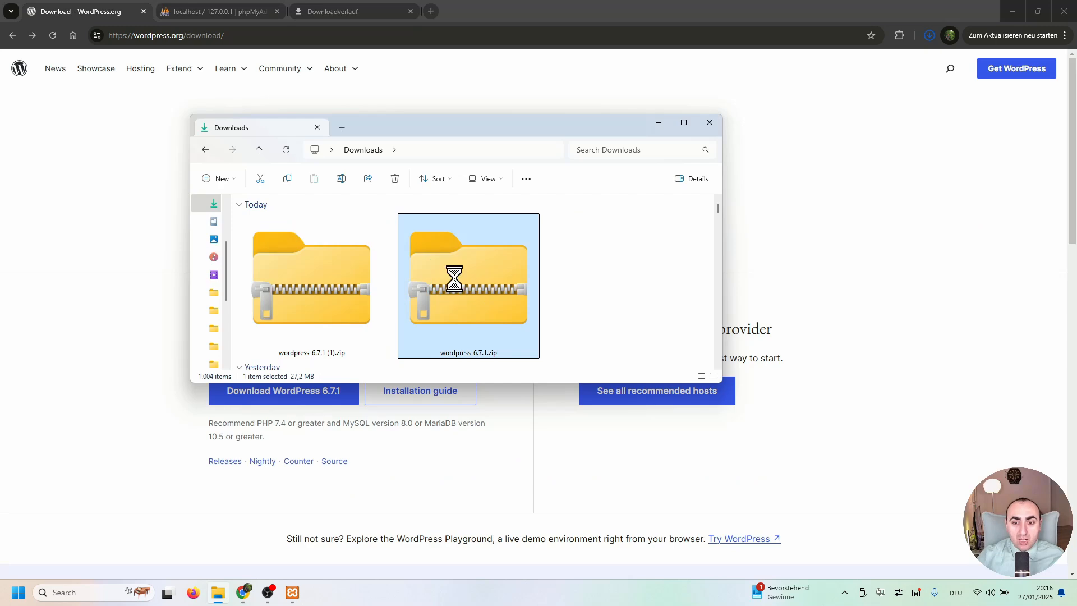
{"action": "double_click", "coordinate": [473, 284]}
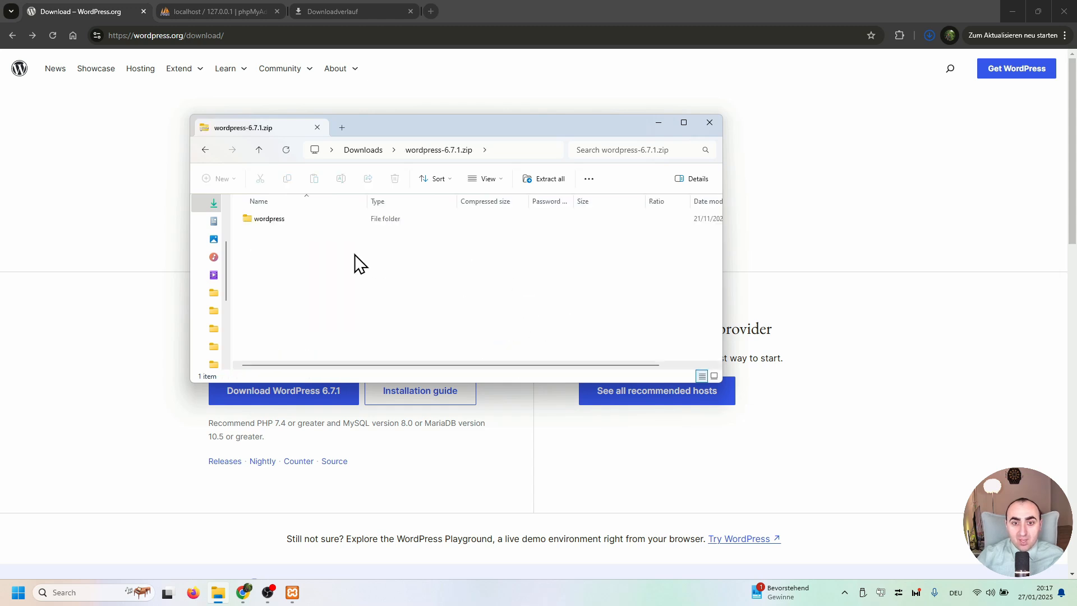
{"action": "left_click", "coordinate": [280, 224]}
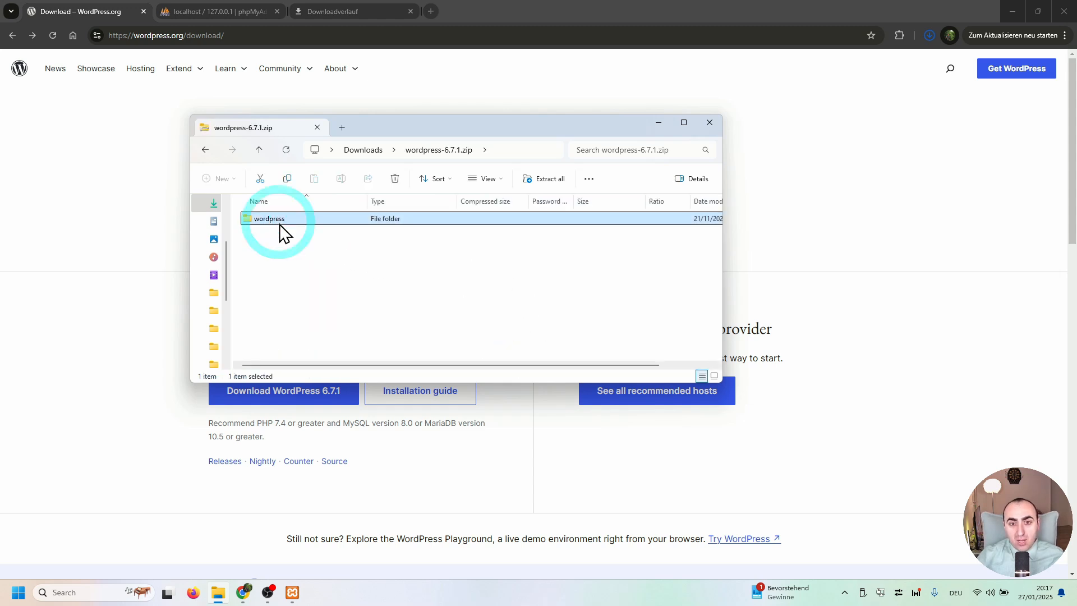
{"action": "double_click", "coordinate": [288, 218]}
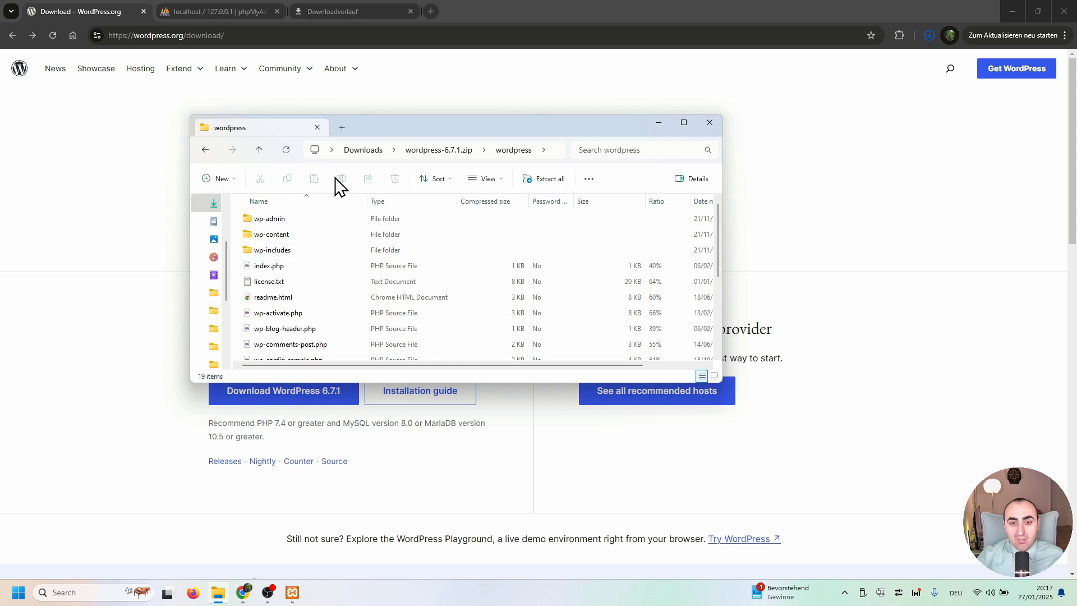
{"action": "left_click_drag", "start_coordinate": [439, 126], "coordinate": [314, 130]}
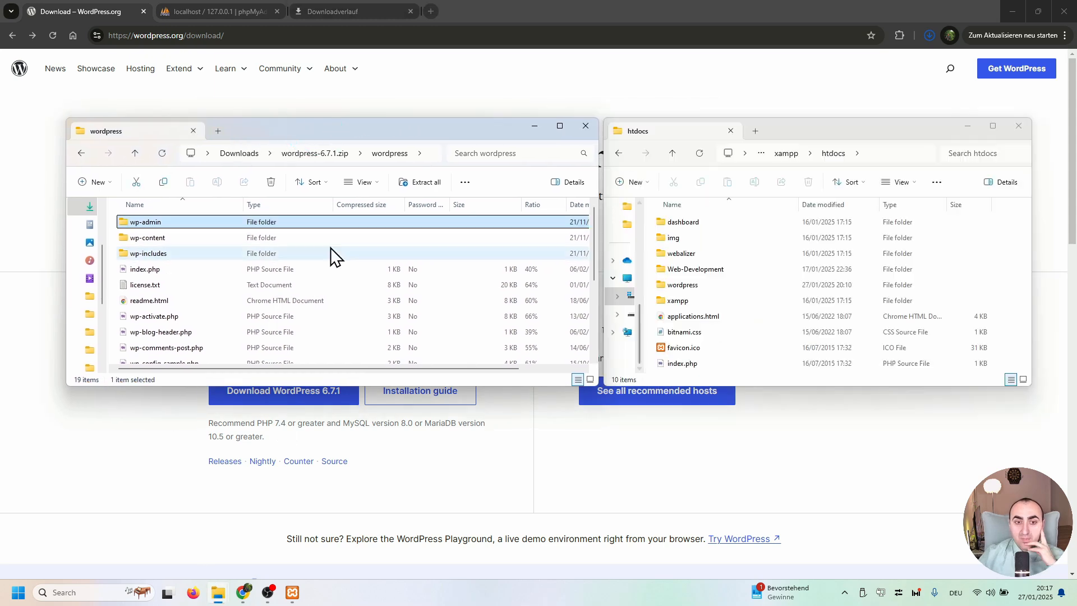
- Copy all files and folders from the archive's wordpress folder into the wordpress folder in htdocs
{"action": "left_click", "coordinate": [234, 248]}
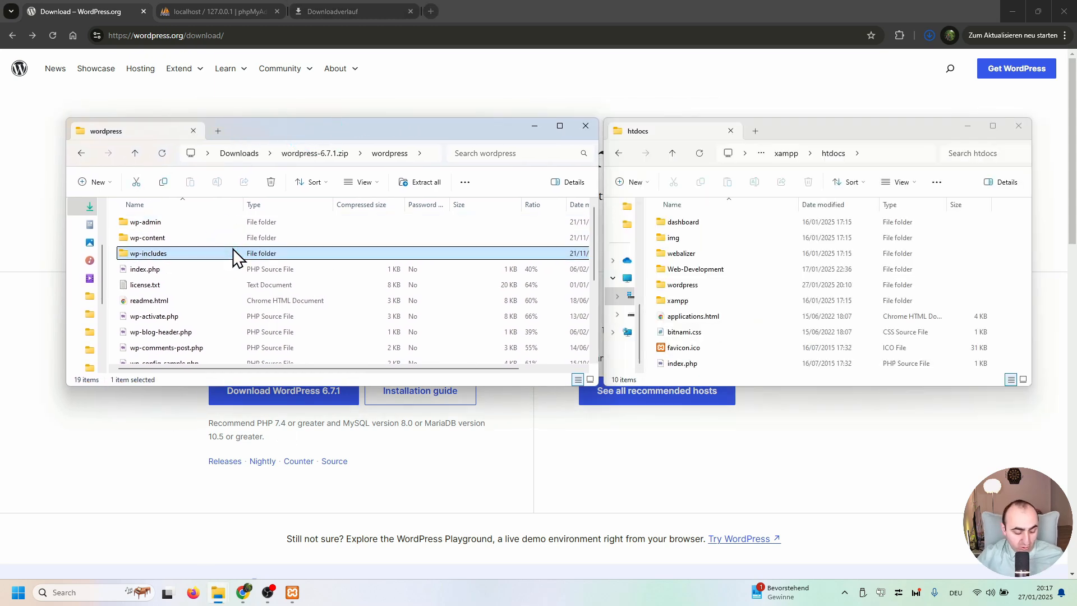
{"action": "key", "text": "ctrl+a"}
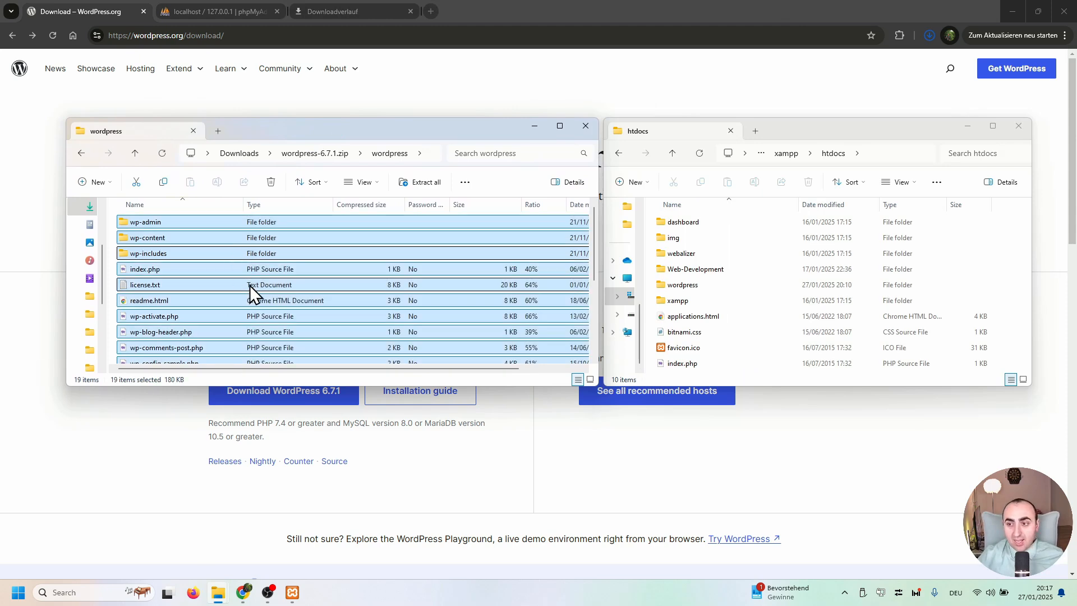
{"action": "left_click", "coordinate": [690, 285]}
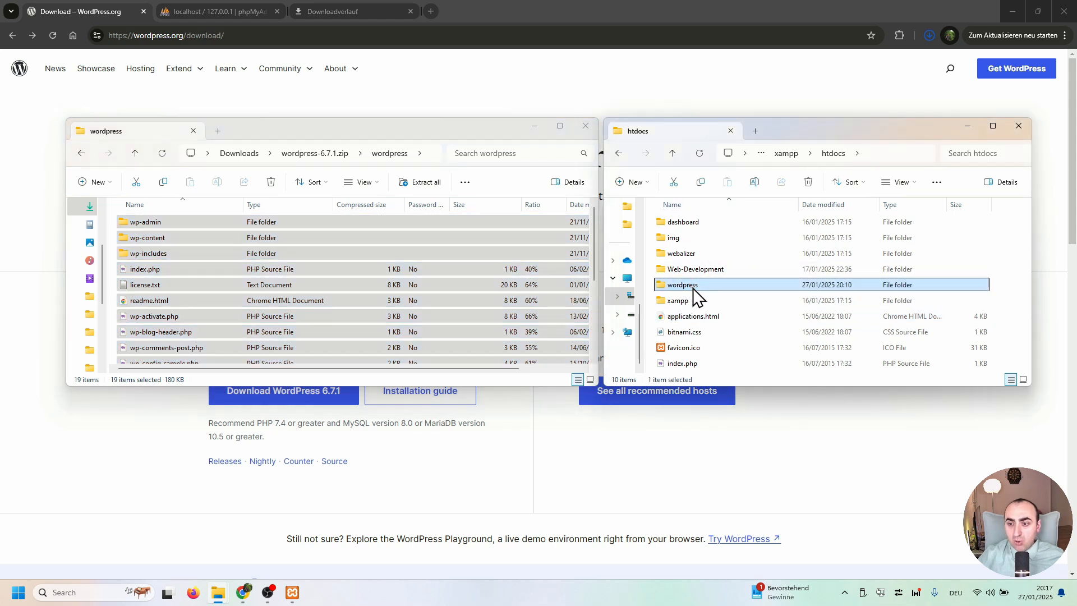
{"action": "double_click", "coordinate": [694, 286]}
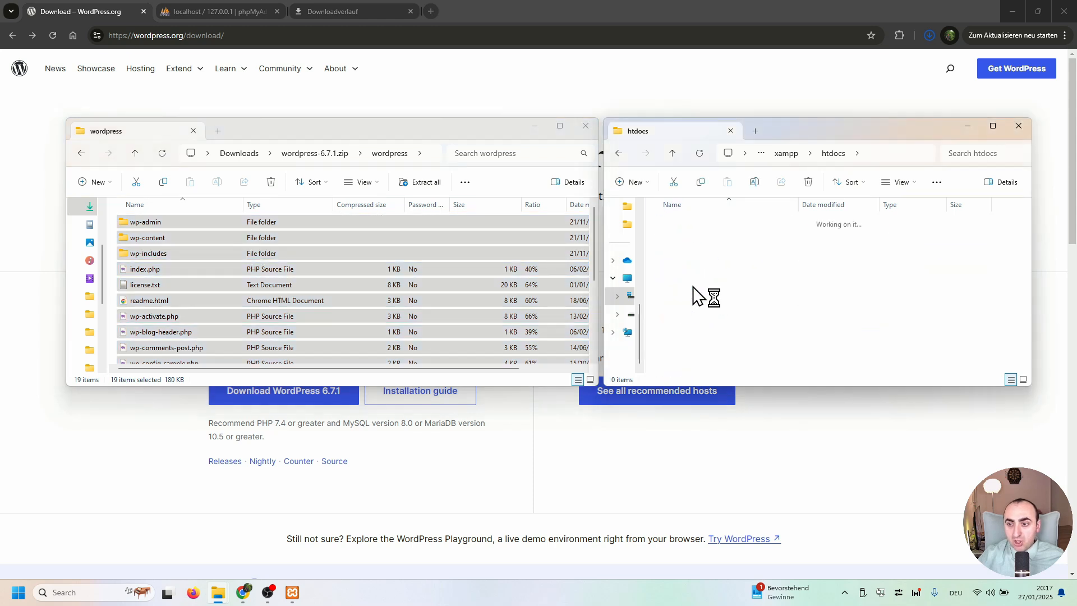
{"action": "right_click", "coordinate": [167, 224]}
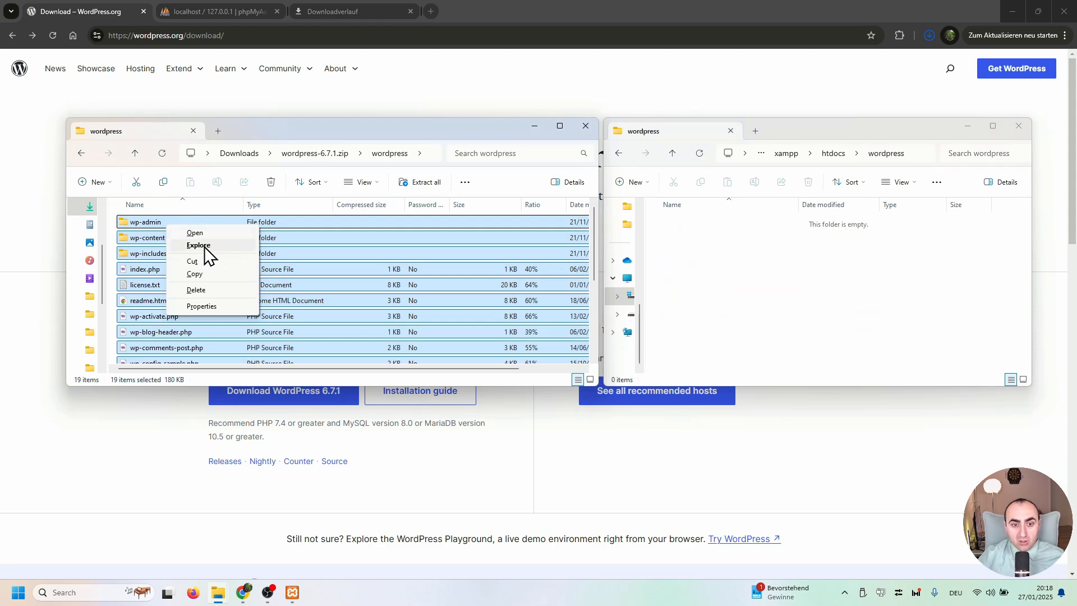
{"action": "left_click", "coordinate": [202, 275]}
{"action": "left_click", "coordinate": [761, 259]}
{"action": "key", "text": "ctrl+v"}
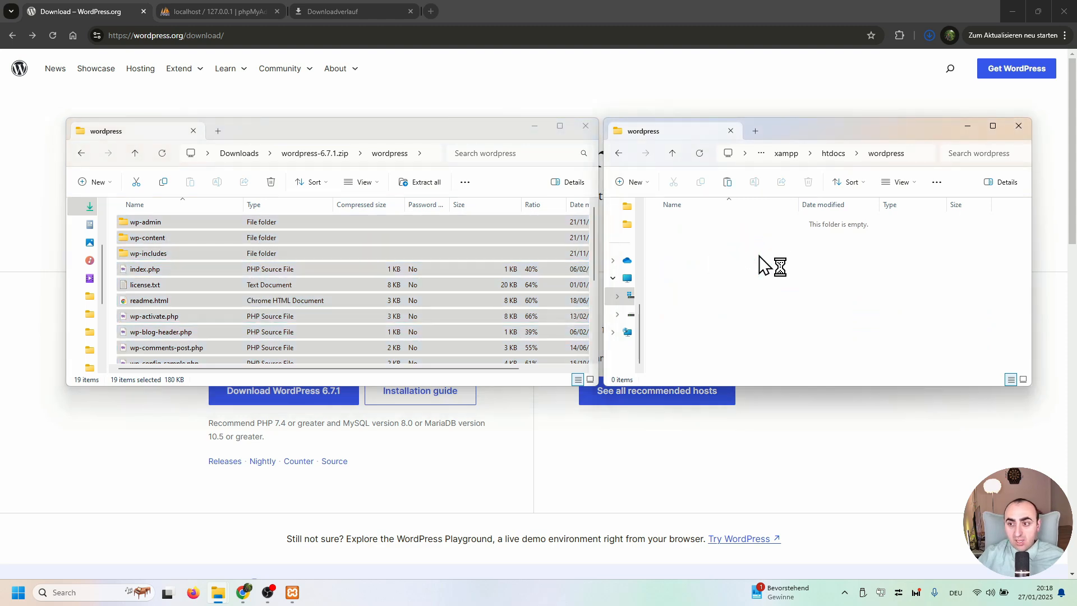
{"action": "right_click", "coordinate": [759, 255]}
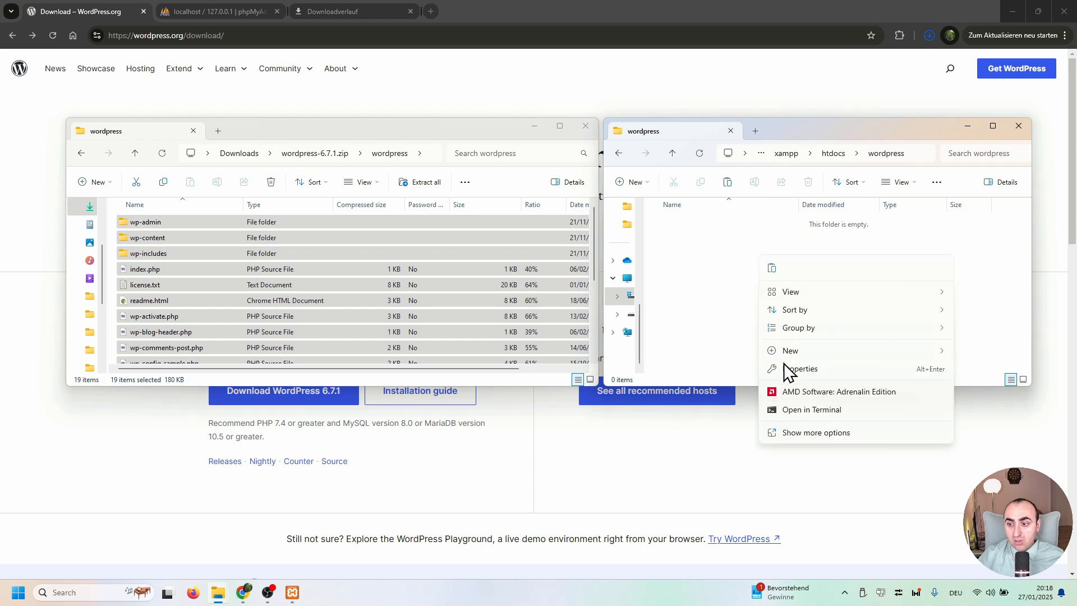
{"action": "left_click", "coordinate": [725, 332]}
{"action": "right_click", "coordinate": [721, 243]}
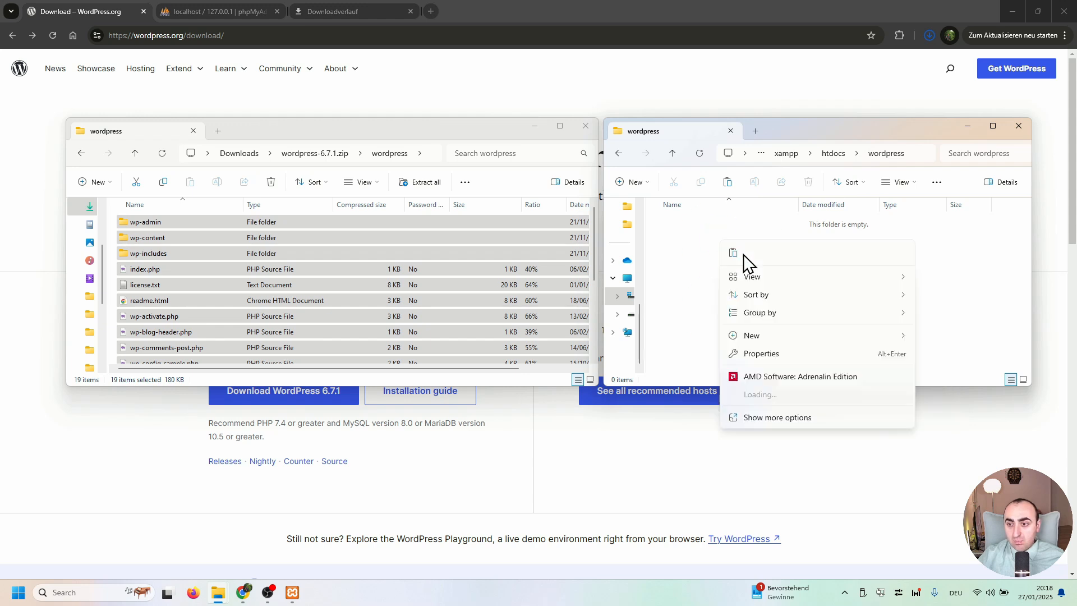
{"action": "left_click", "coordinate": [733, 253]}
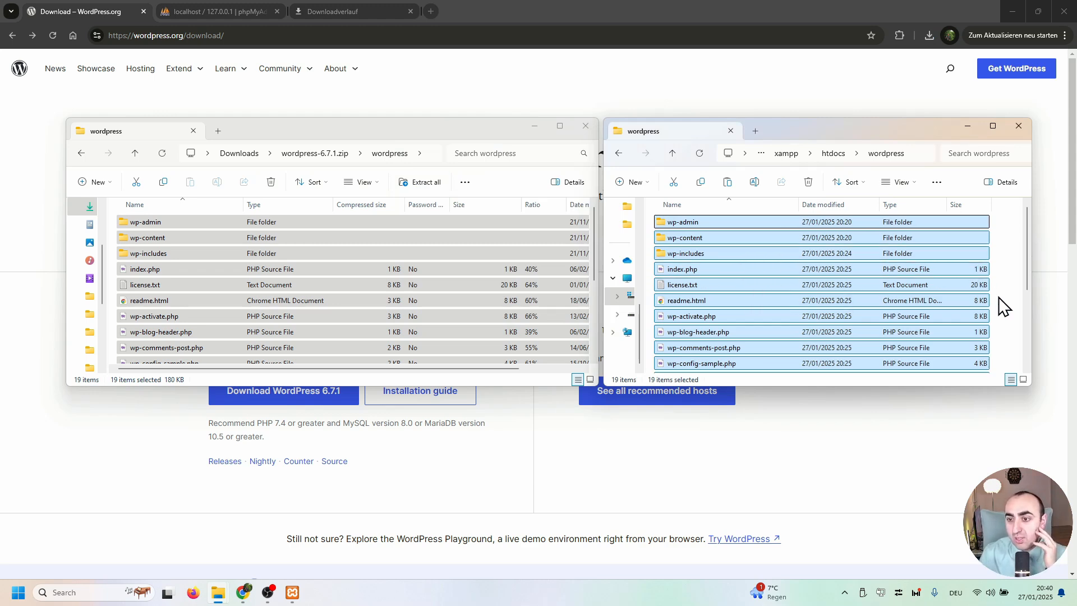
- Widen the window showing the pasted files in htdocs\wordpress and close the archive's window
{"action": "scroll", "coordinate": [999, 303], "scroll_direction": "down", "scroll_amount": 3}
{"action": "scroll", "coordinate": [998, 303], "scroll_direction": "up", "scroll_amount": 3}
{"action": "scroll", "coordinate": [998, 302], "scroll_direction": "down", "scroll_amount": 3}
{"action": "scroll", "coordinate": [999, 298], "scroll_direction": "up", "scroll_amount": 3}
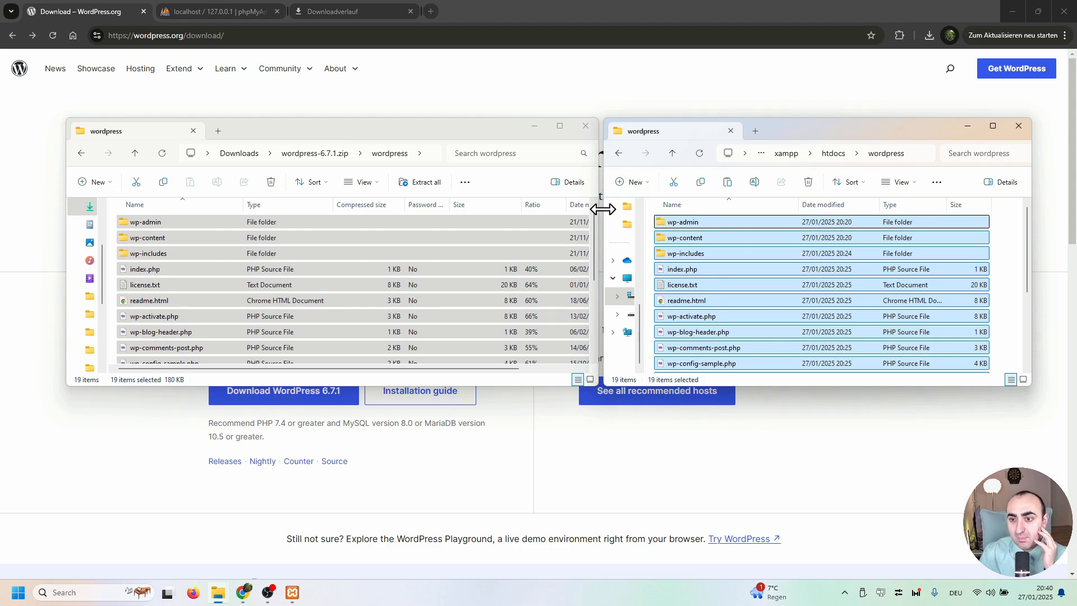
{"action": "left_click_drag", "start_coordinate": [602, 207], "coordinate": [414, 224]}
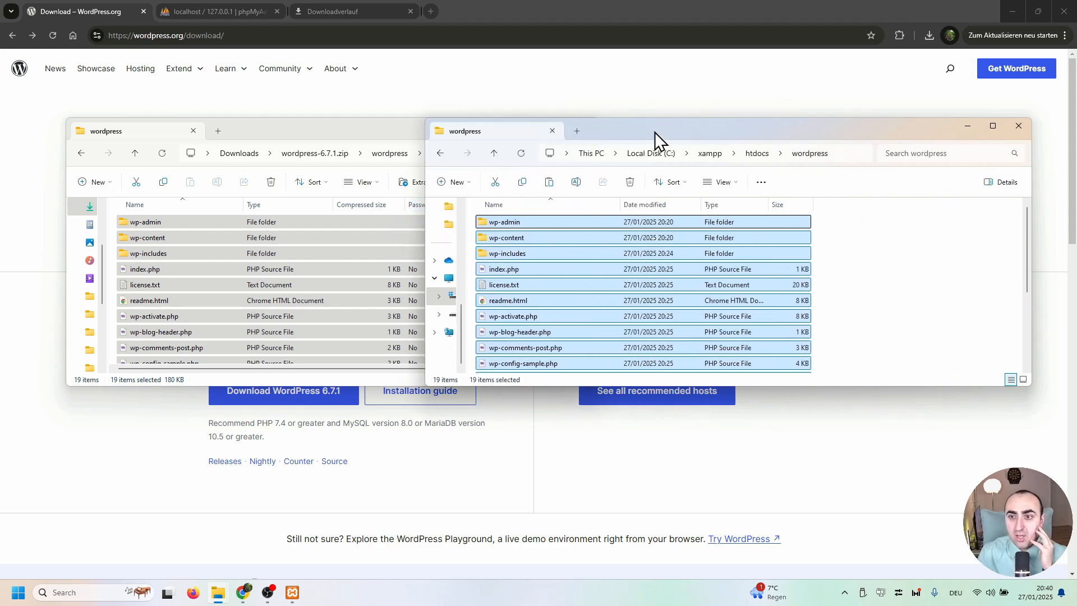
{"action": "left_click", "coordinate": [420, 131]}
{"action": "left_click", "coordinate": [583, 126]}
{"action": "left_click_drag", "start_coordinate": [654, 128], "coordinate": [415, 133]}
{"action": "left_click", "coordinate": [657, 267]}
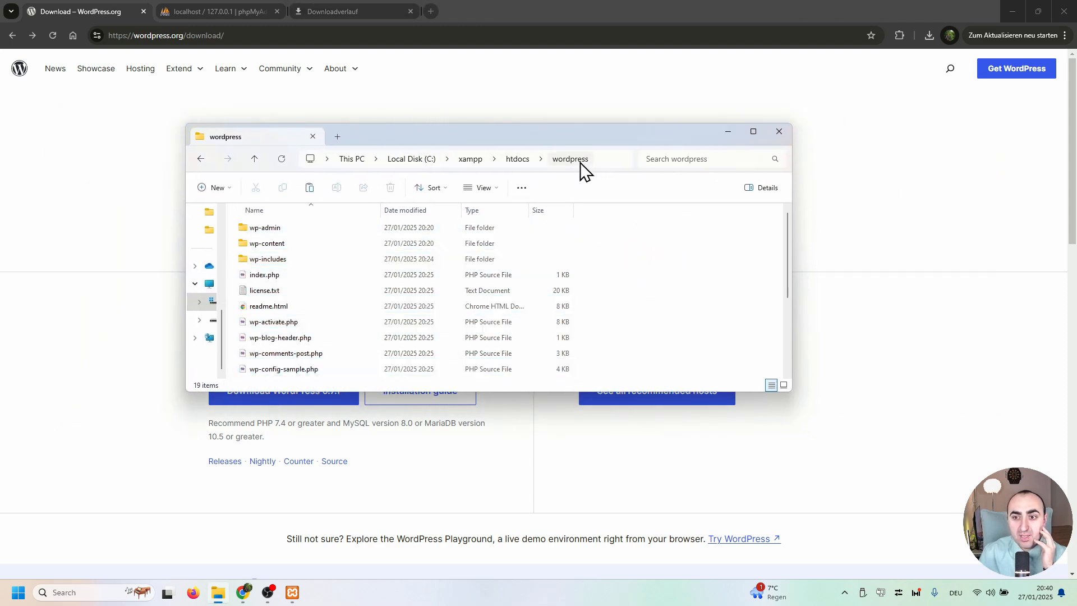
- Examine the wordpress folder's location in htdocs and its copied files, including wp-admin, wp-content and wp-includes
{"action": "left_click", "coordinate": [517, 160]}
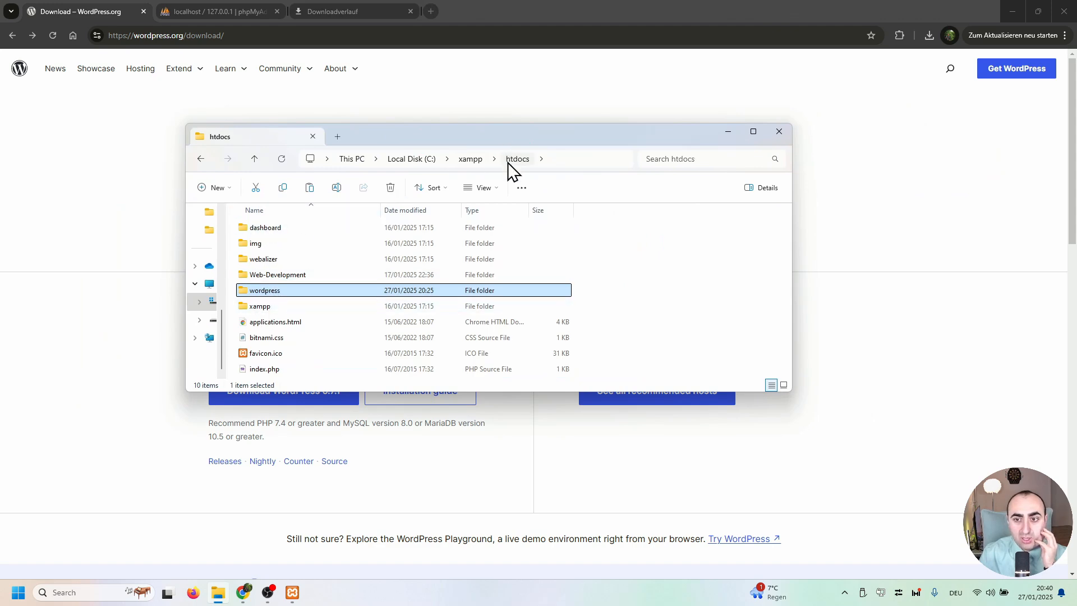
{"action": "double_click", "coordinate": [267, 291]}
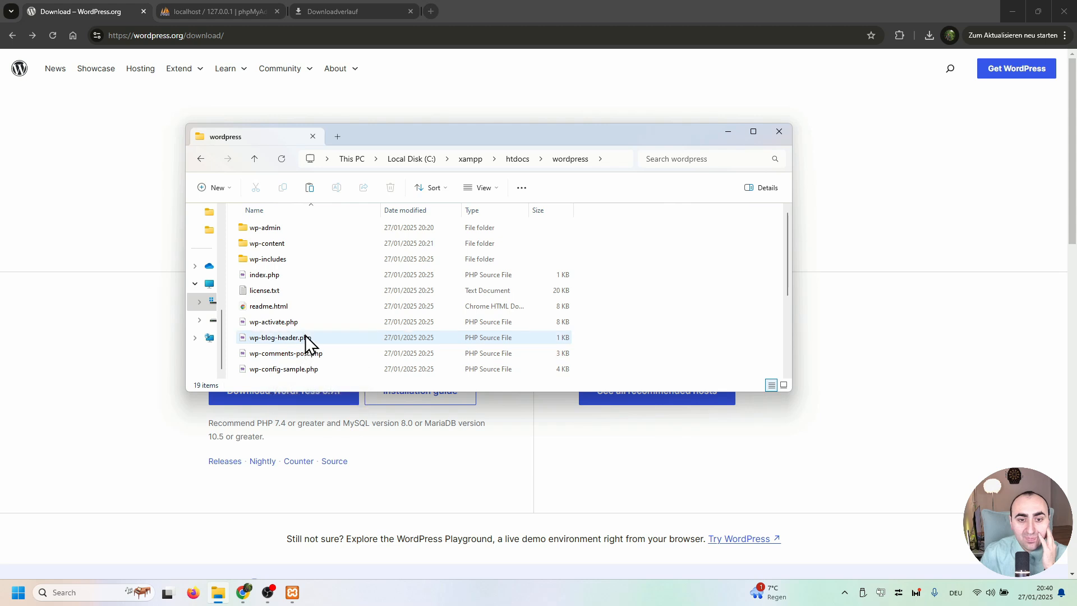
{"action": "scroll", "coordinate": [307, 342], "scroll_direction": "down", "scroll_amount": 3}
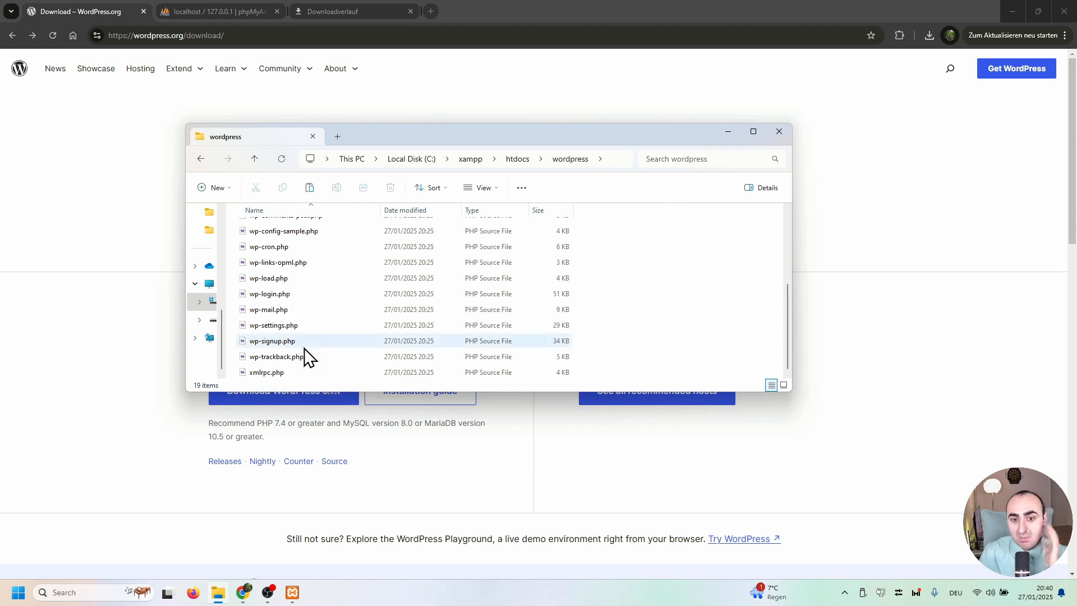
{"action": "scroll", "coordinate": [316, 342], "scroll_direction": "up", "scroll_amount": 3}
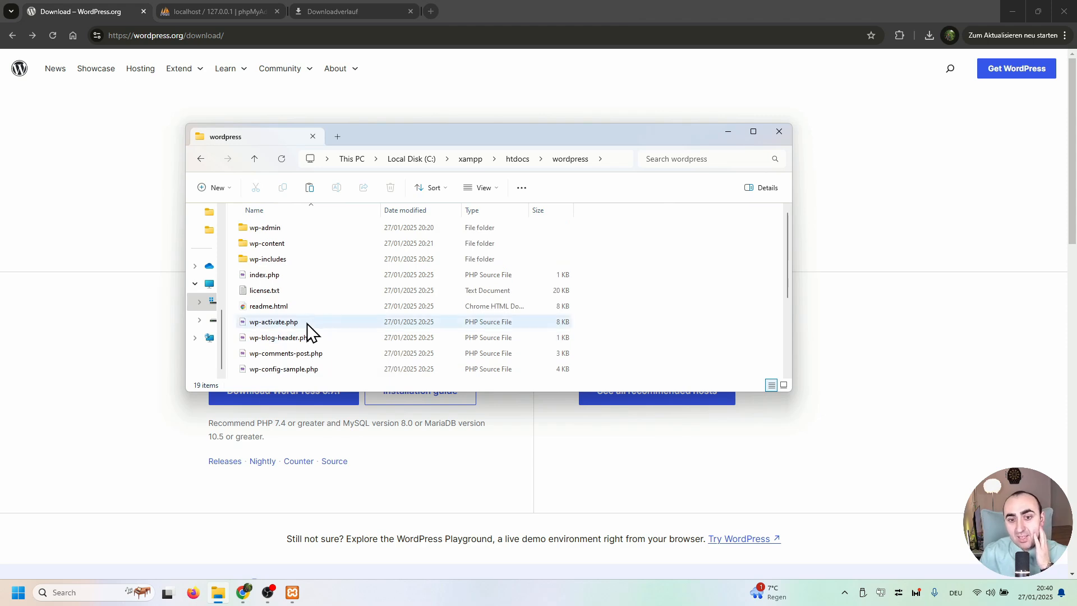
{"action": "left_click", "coordinate": [290, 307]}
{"action": "left_click", "coordinate": [280, 292]}
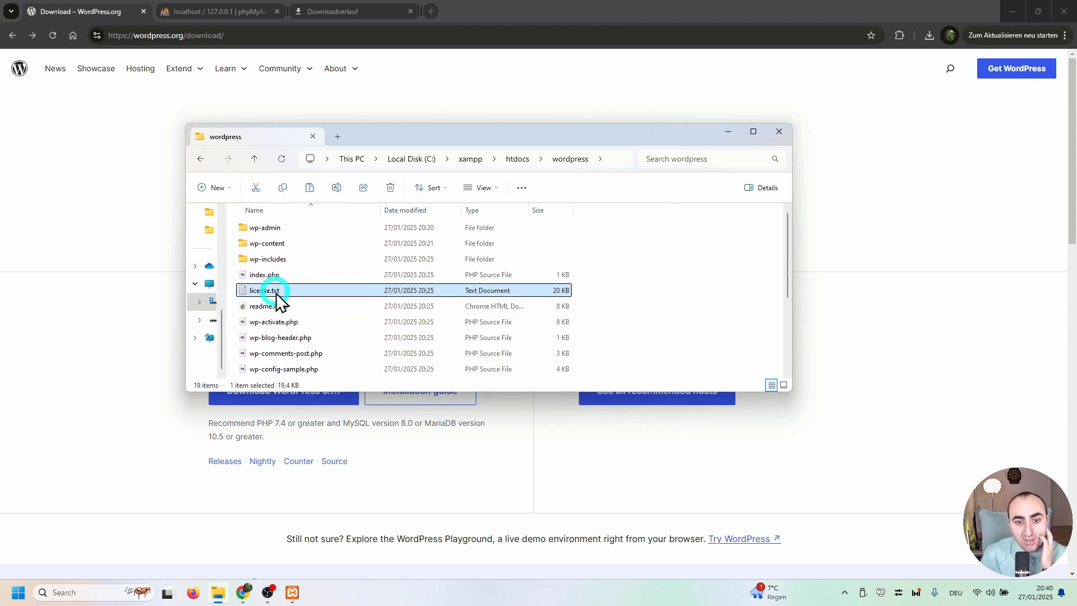
{"action": "left_click", "coordinate": [284, 245]}
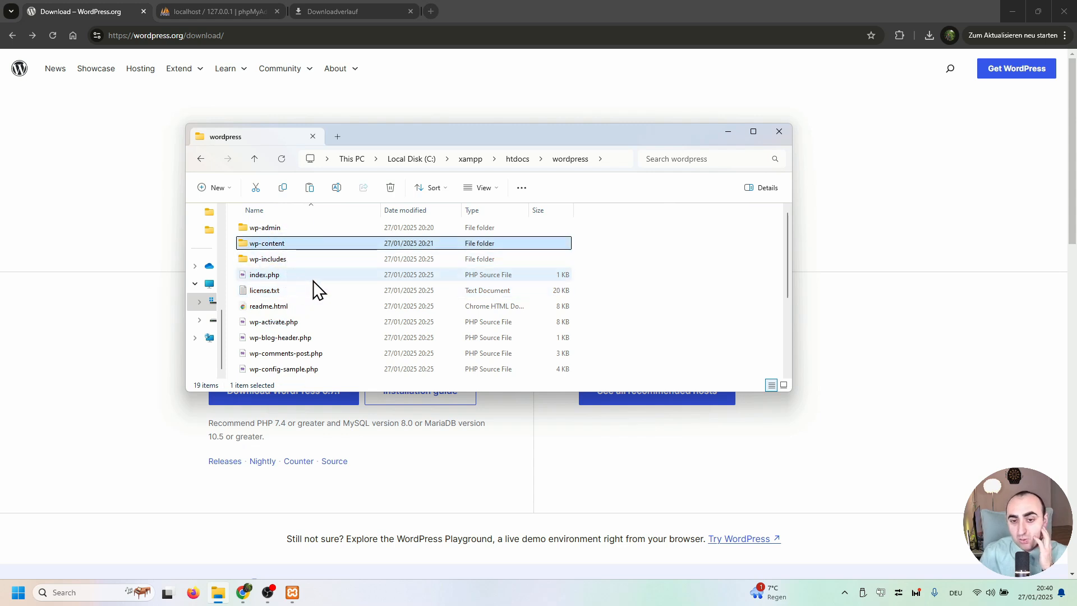
{"action": "left_click", "coordinate": [271, 229]}
{"action": "left_click", "coordinate": [273, 244]}
{"action": "left_click", "coordinate": [274, 258]}
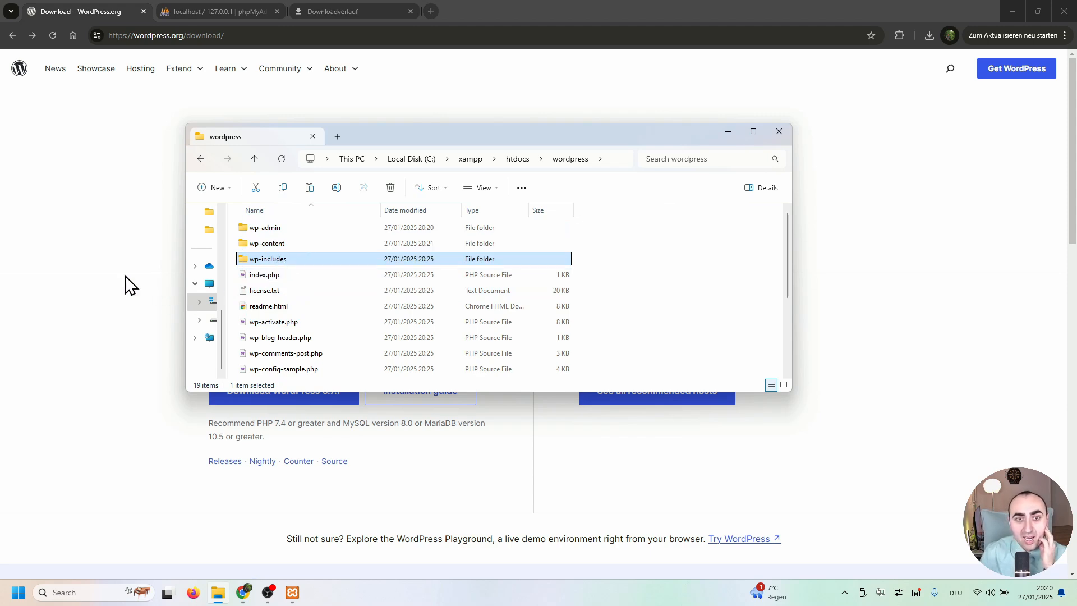
- Switch to the browser and close the download history and WordPress.org pages, leaving only phpMyAdmin open
{"action": "left_click", "coordinate": [121, 240]}
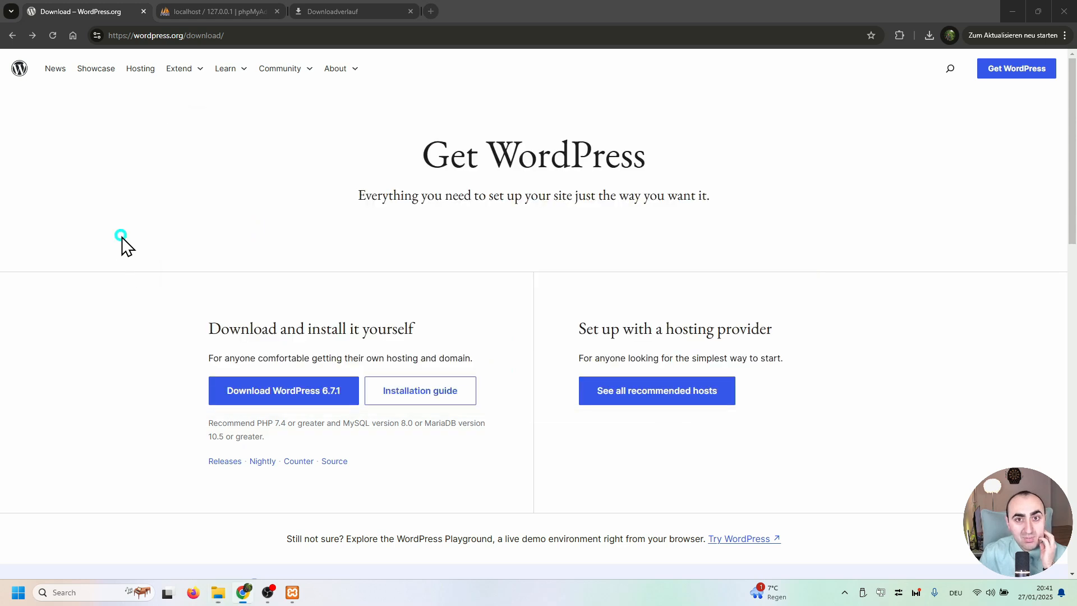
{"action": "middle_click", "coordinate": [318, 7]}
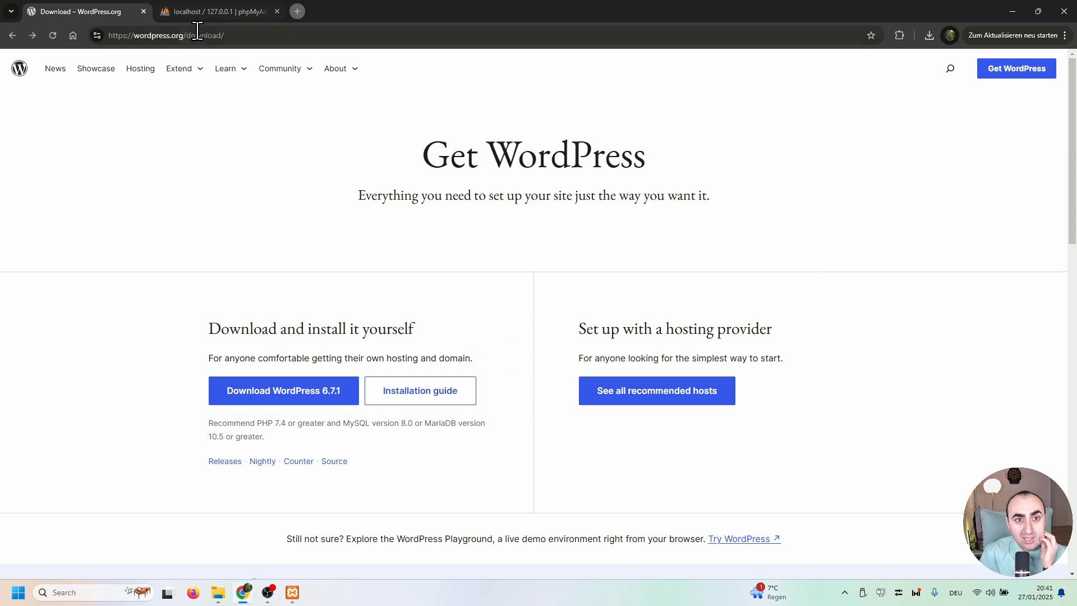
{"action": "left_click", "coordinate": [143, 11]}
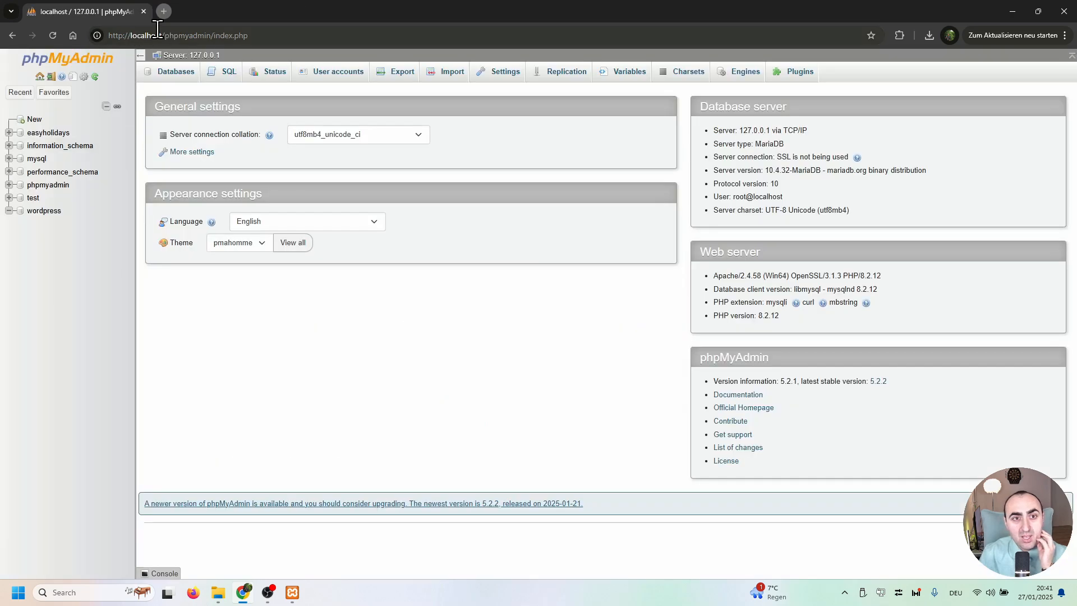
- Remove phpmyadmin/index.php from the address and load the localhost root page
{"action": "left_click_drag", "start_coordinate": [165, 35], "coordinate": [271, 35]}
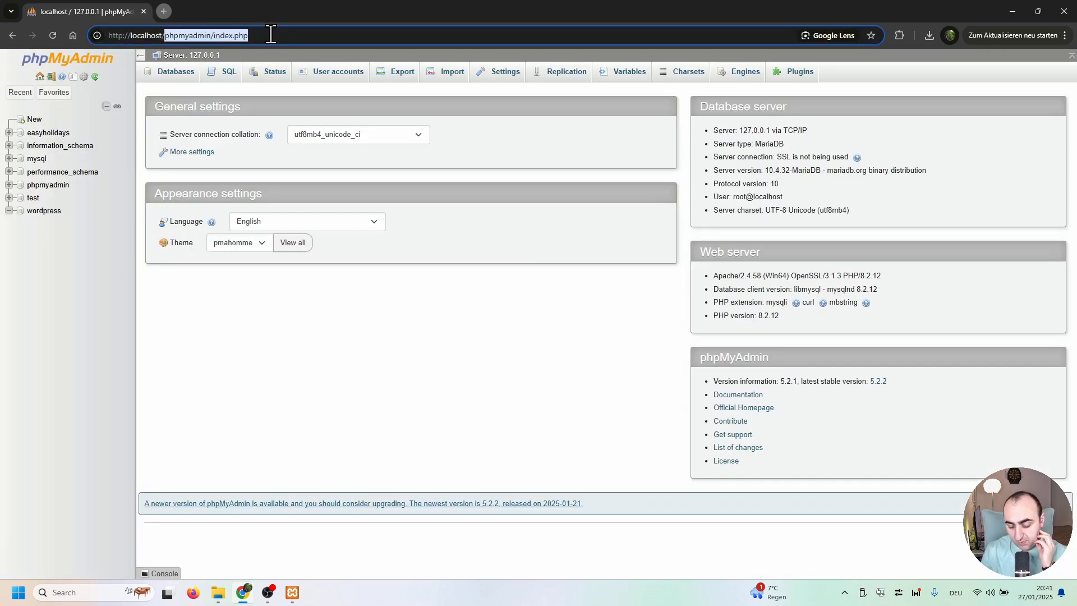
{"action": "key", "text": "BackSpace"}
{"action": "key", "text": "Return"}
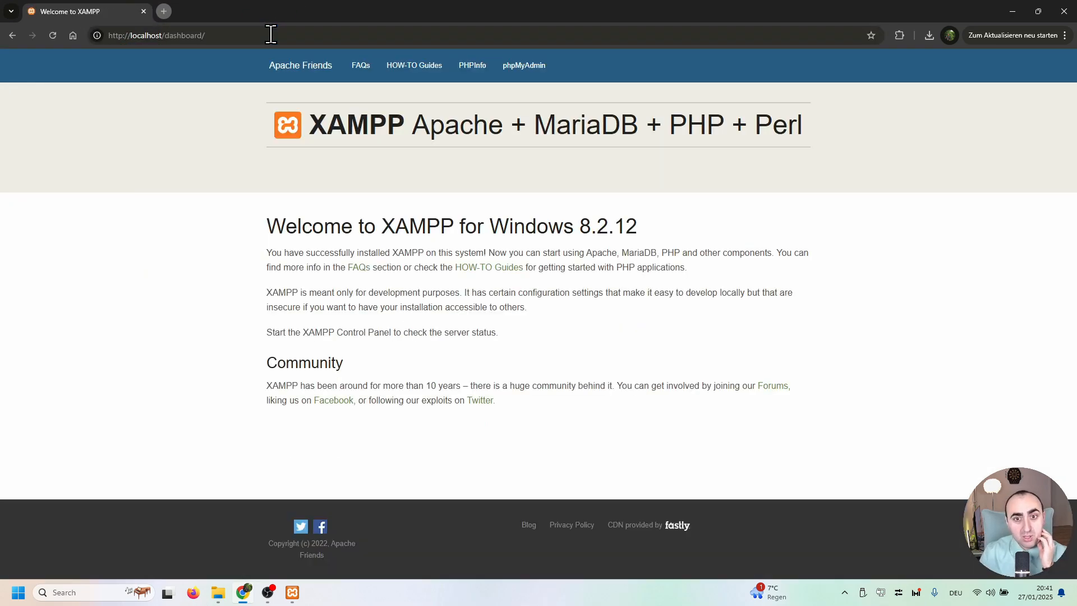
- Replace the dashboard path in the address with Web-Development/index.html and load that local page
{"action": "left_click", "coordinate": [219, 34]}
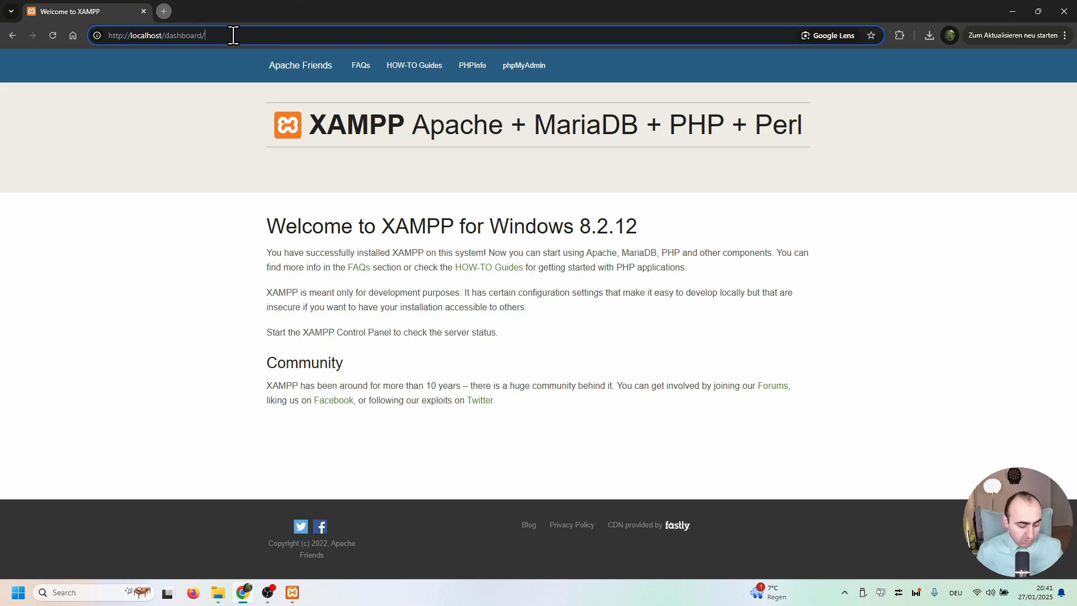
{"action": "type", "text": "Web"}
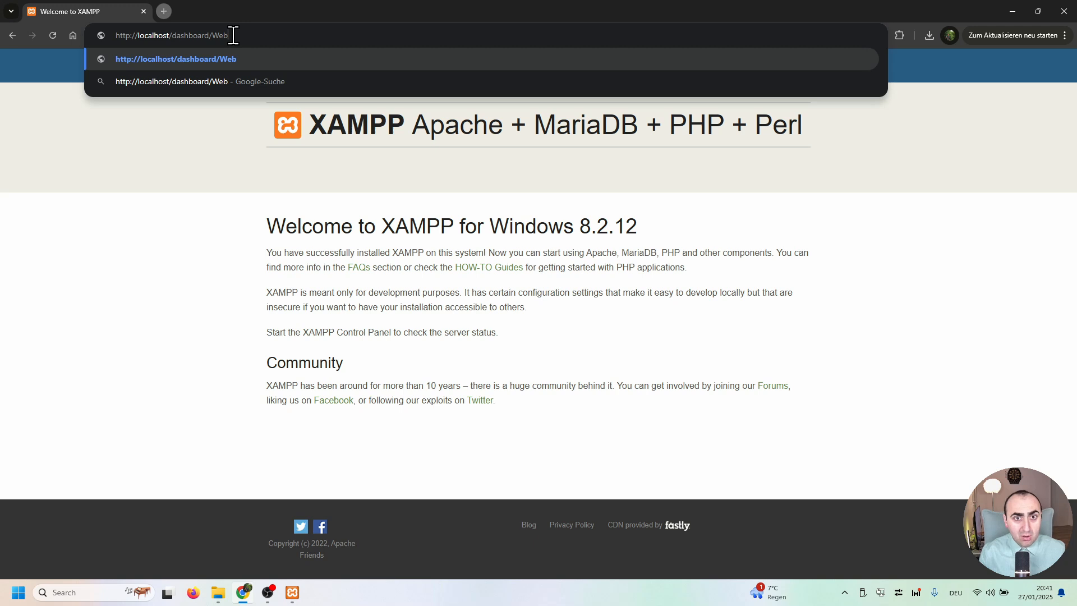
{"action": "key", "text": "BackSpace"}
{"action": "key", "text": "BackSpace"}
{"action": "key", "text": "BackSpace"}
{"action": "key", "text": "BackSpace"}
{"action": "key", "text": "BackSpace"}
{"action": "key", "text": "BackSpace"}
{"action": "key", "text": "BackSpace"}
{"action": "key", "text": "BackSpace"}
{"action": "key", "text": "BackSpace"}
{"action": "key", "text": "BackSpace"}
{"action": "key", "text": "BackSpace"}
{"action": "key", "text": "BackSpace"}
{"action": "key", "text": "BackSpace"}
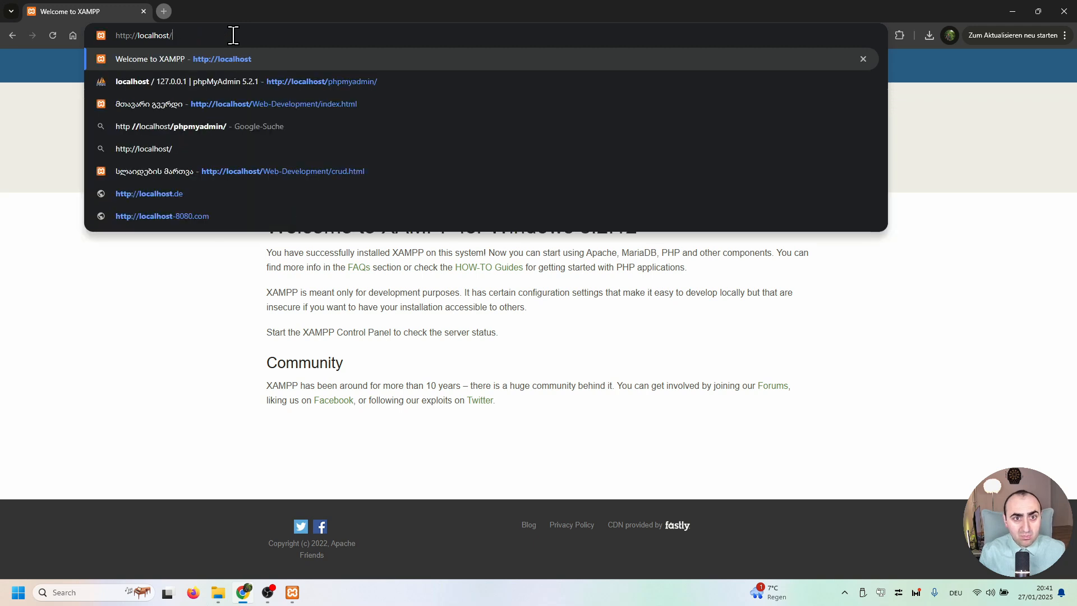
{"action": "type", "text": "Web-Development/index.html"}
{"action": "key", "text": "Return"}
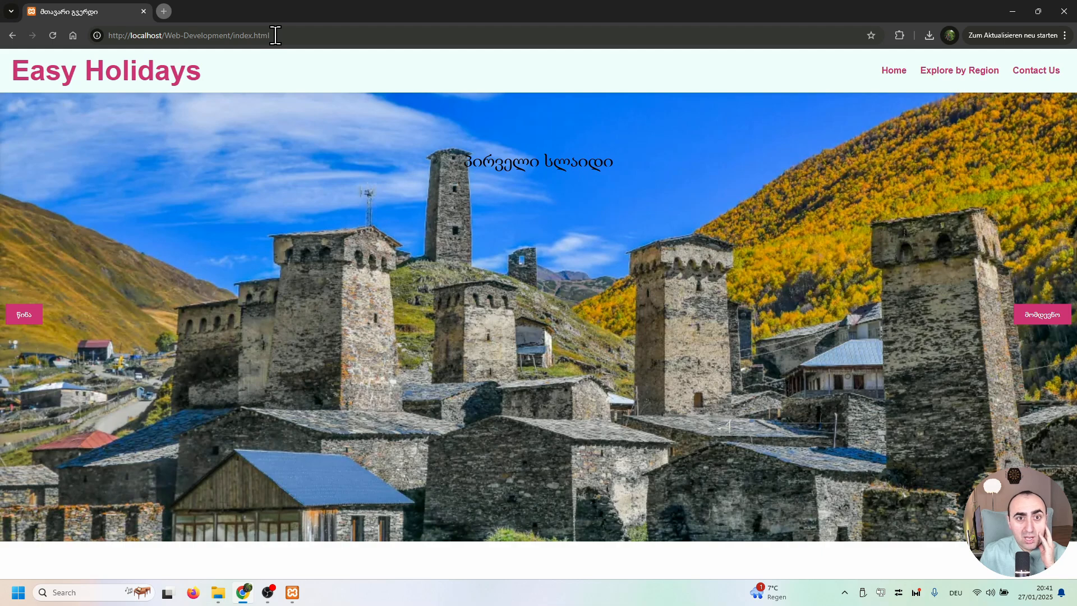
- Compare the page's address path with the Web-Development folder in htdocs, and locate the wordpress folder beside it
{"action": "left_click_drag", "start_coordinate": [275, 35], "coordinate": [164, 35]}
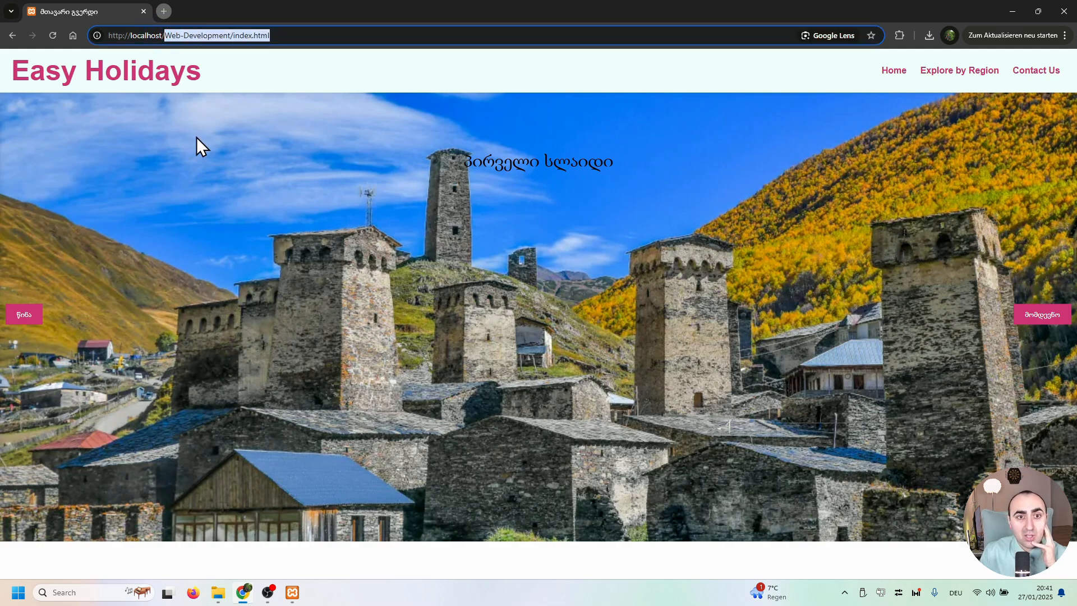
{"action": "left_click", "coordinate": [218, 593]}
{"action": "left_click", "coordinate": [510, 159]}
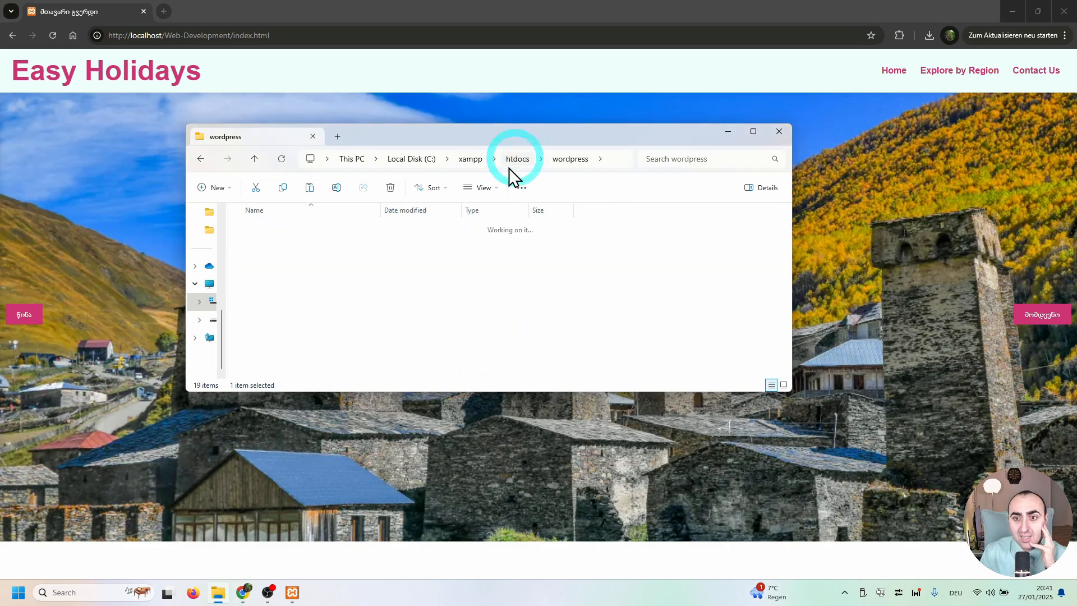
{"action": "left_click", "coordinate": [280, 274]}
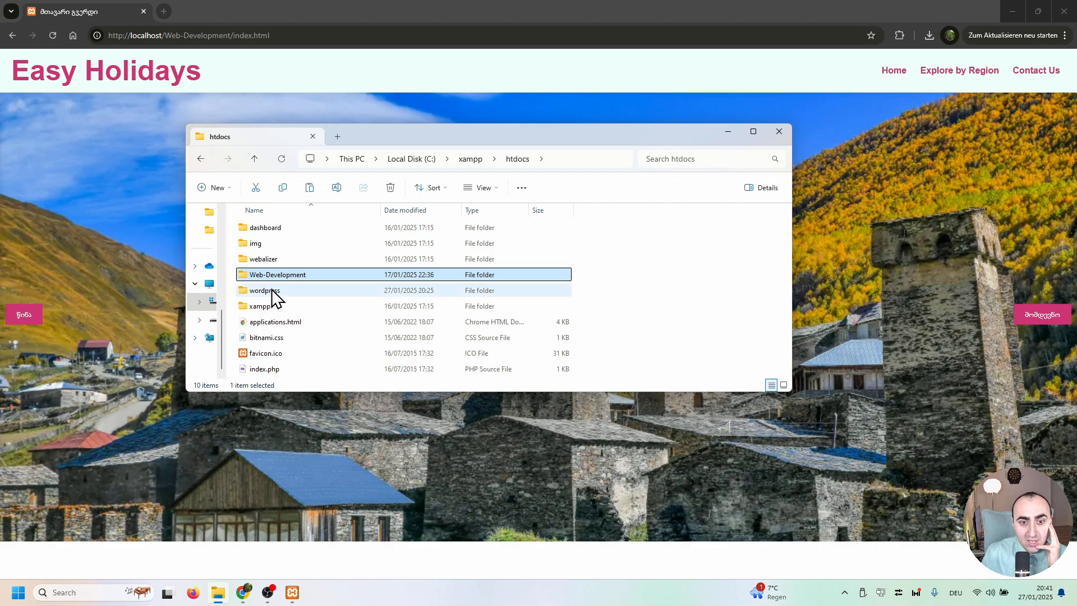
{"action": "left_click", "coordinate": [269, 290]}
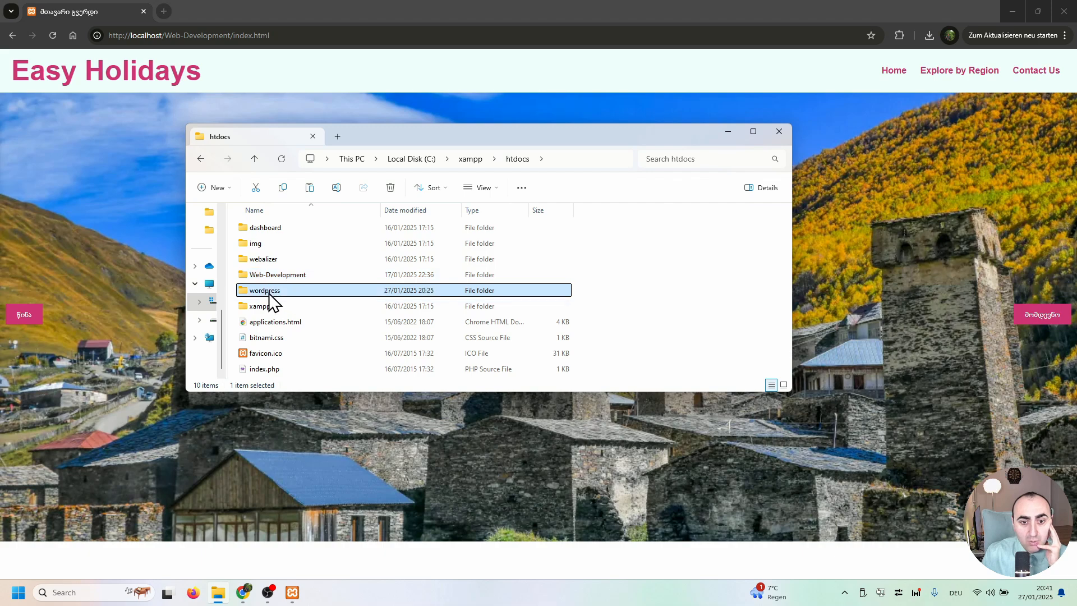
- Return to the browser, replace the path after localhost/ with wordpress and load the WordPress setup page
{"action": "left_click", "coordinate": [188, 36]}
{"action": "left_click_drag", "start_coordinate": [164, 36], "coordinate": [277, 35]}
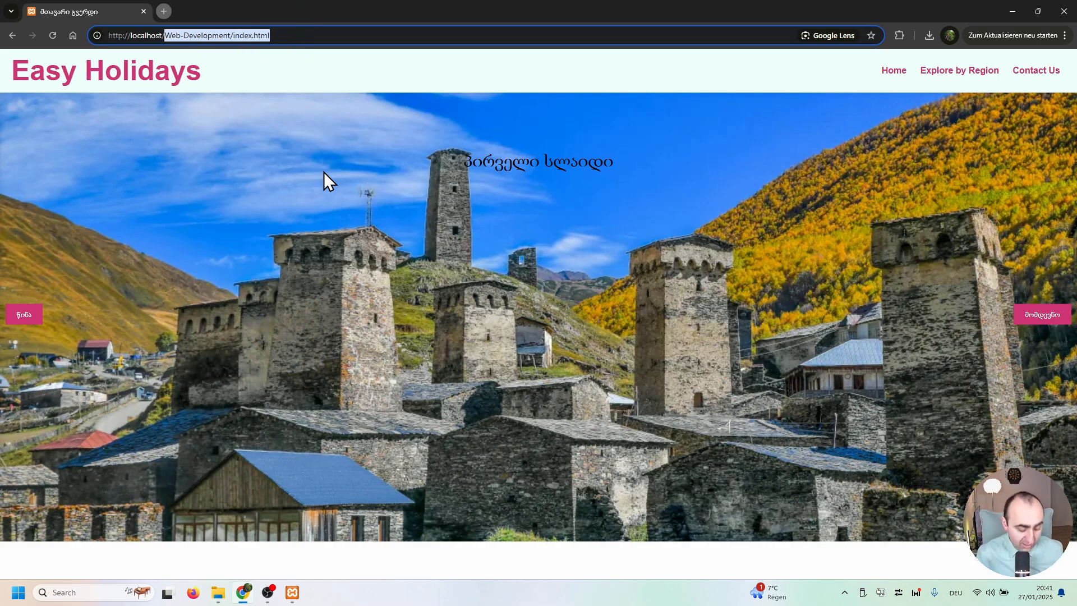
{"action": "type", "text": "wordpre"}
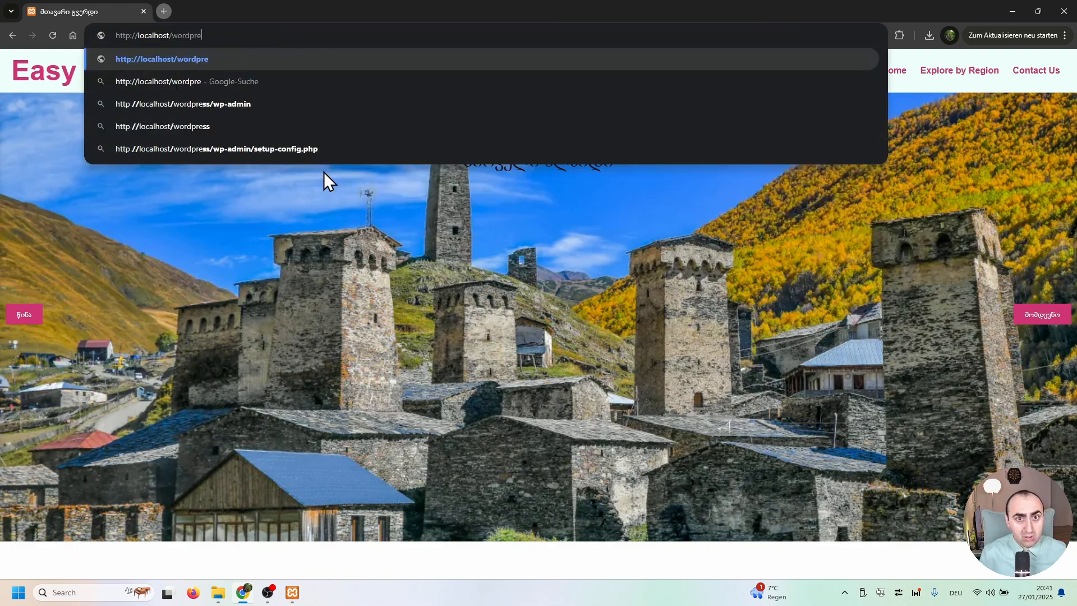
{"action": "type", "text": "ss"}
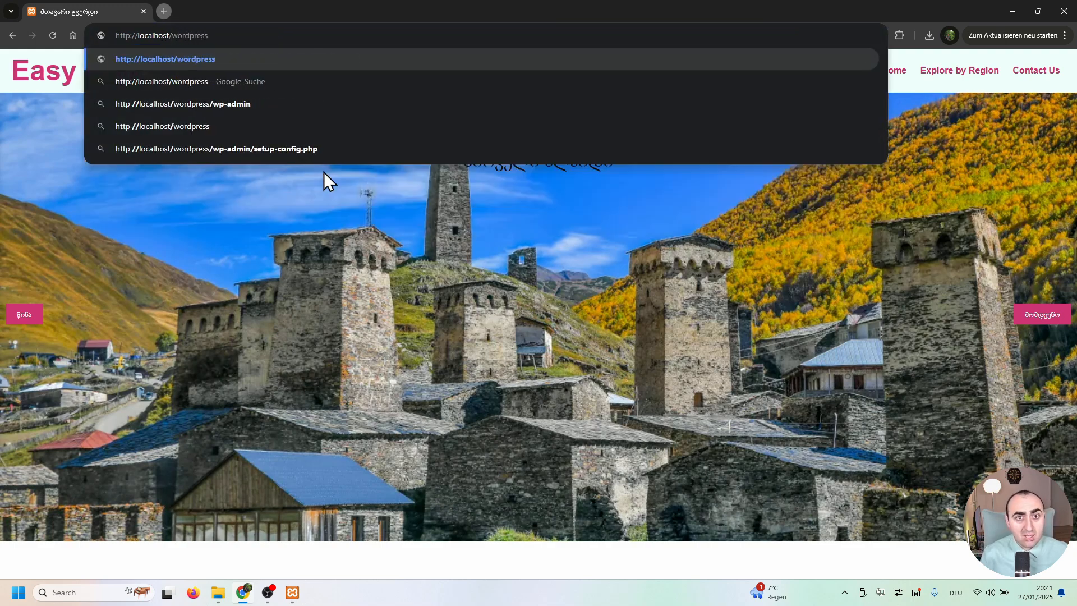
{"action": "key", "text": "Return"}
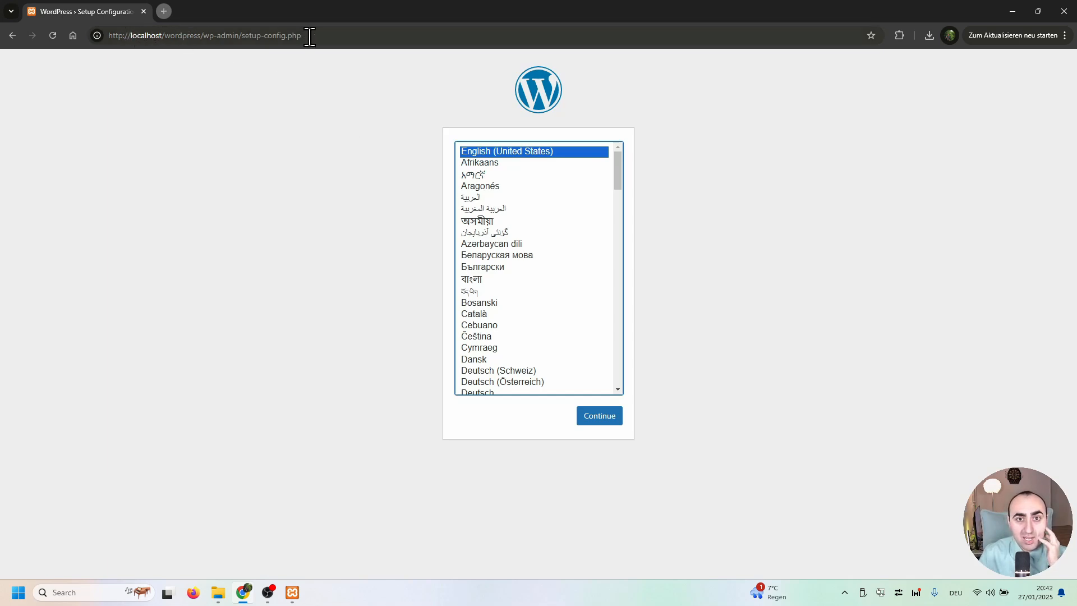
- Look through the installer's languages, choose English (United States) and continue the setup
{"action": "left_click_drag", "start_coordinate": [308, 36], "coordinate": [94, 38]}
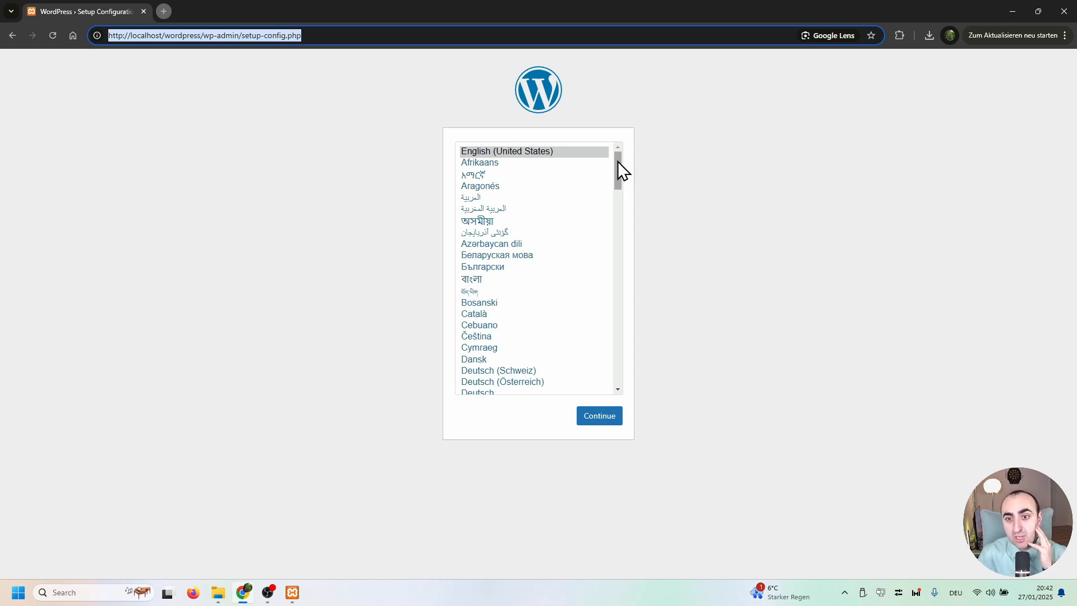
{"action": "left_click_drag", "start_coordinate": [617, 161], "coordinate": [617, 276]}
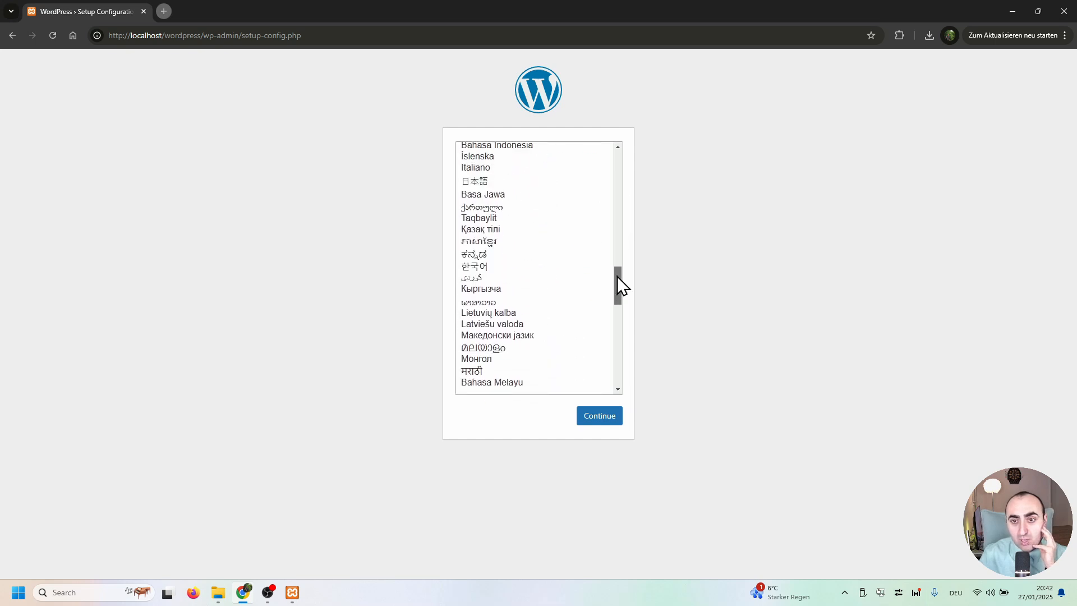
{"action": "left_click", "coordinate": [494, 208]}
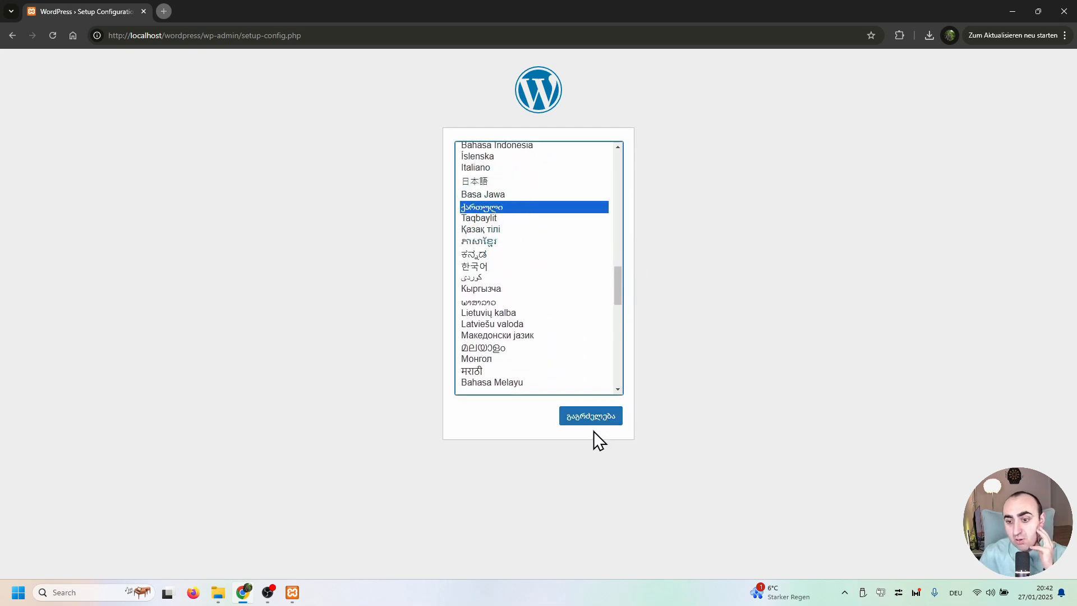
{"action": "left_click_drag", "start_coordinate": [617, 285], "coordinate": [620, 163]}
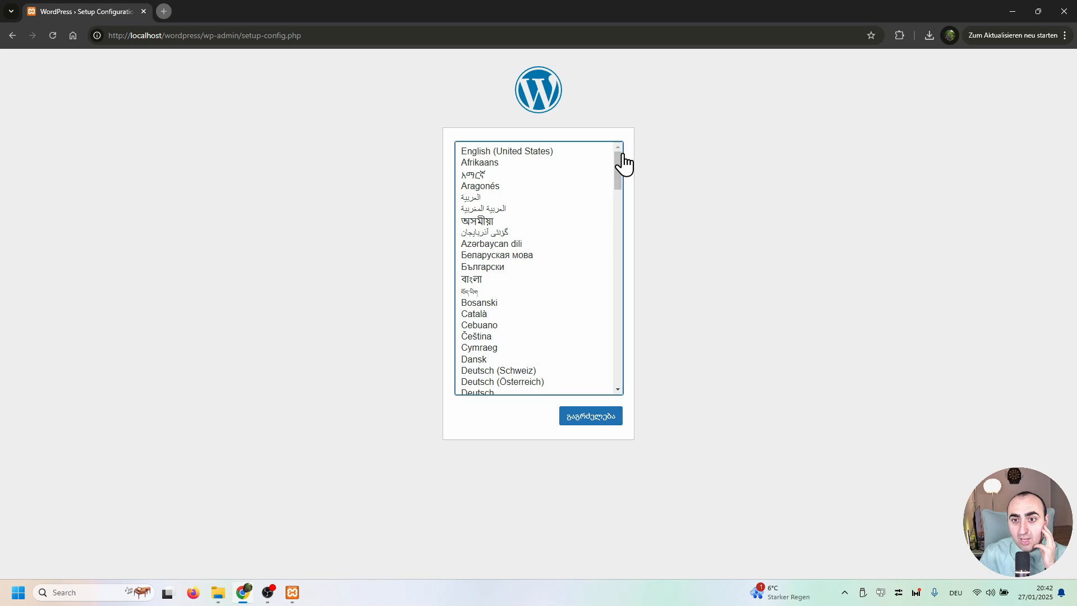
{"action": "left_click", "coordinate": [525, 156]}
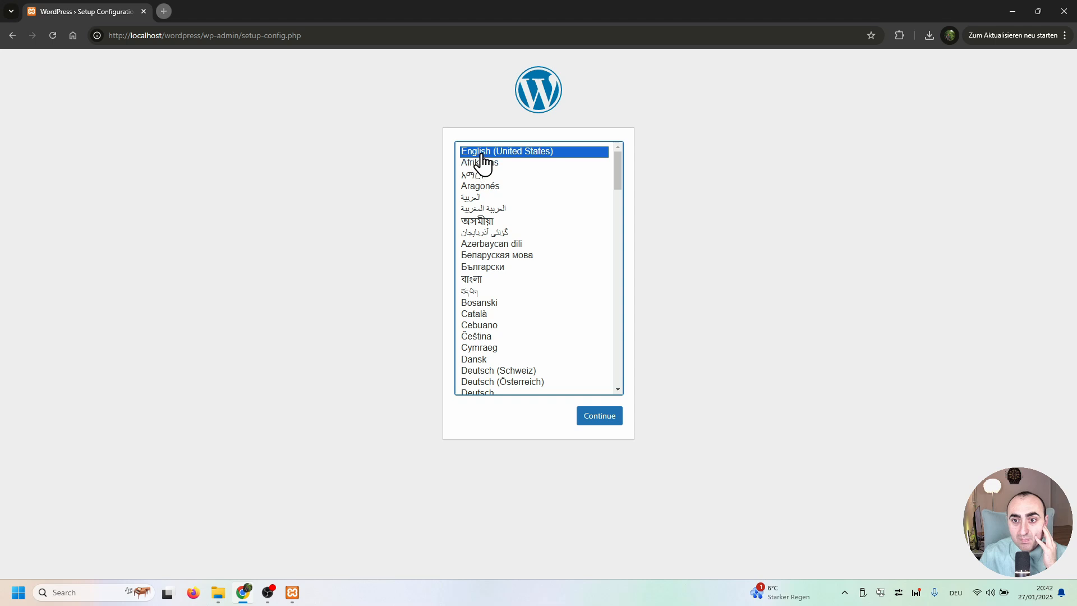
{"action": "left_click", "coordinate": [599, 419]}
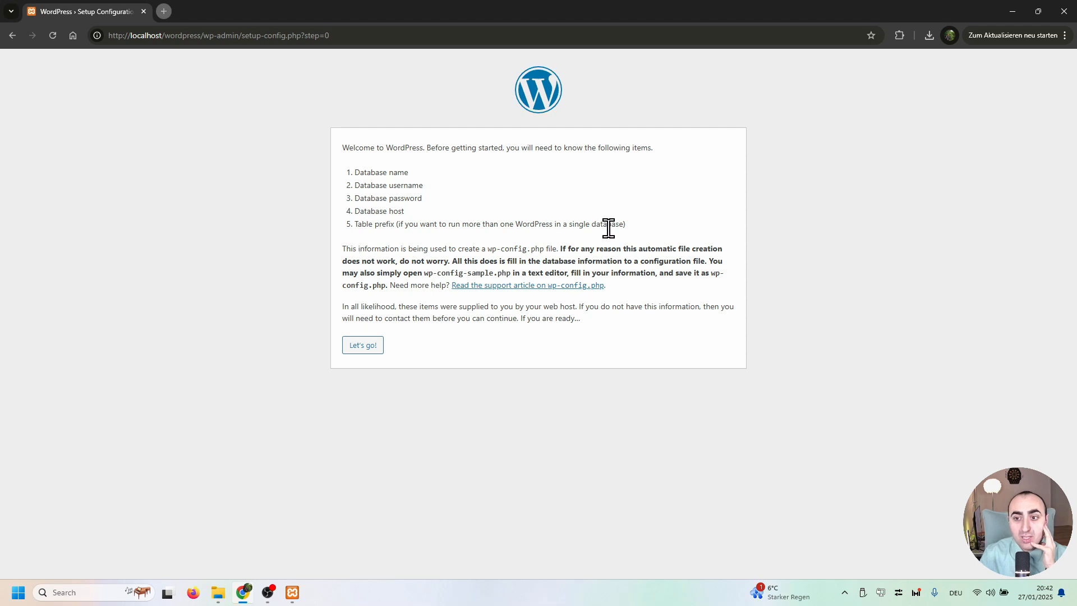
- Review the listed database details required for setup, from name to table prefix, and proceed to the connection form
{"action": "left_click_drag", "start_coordinate": [627, 227], "coordinate": [432, 200]}
{"action": "left_click", "coordinate": [310, 185]}
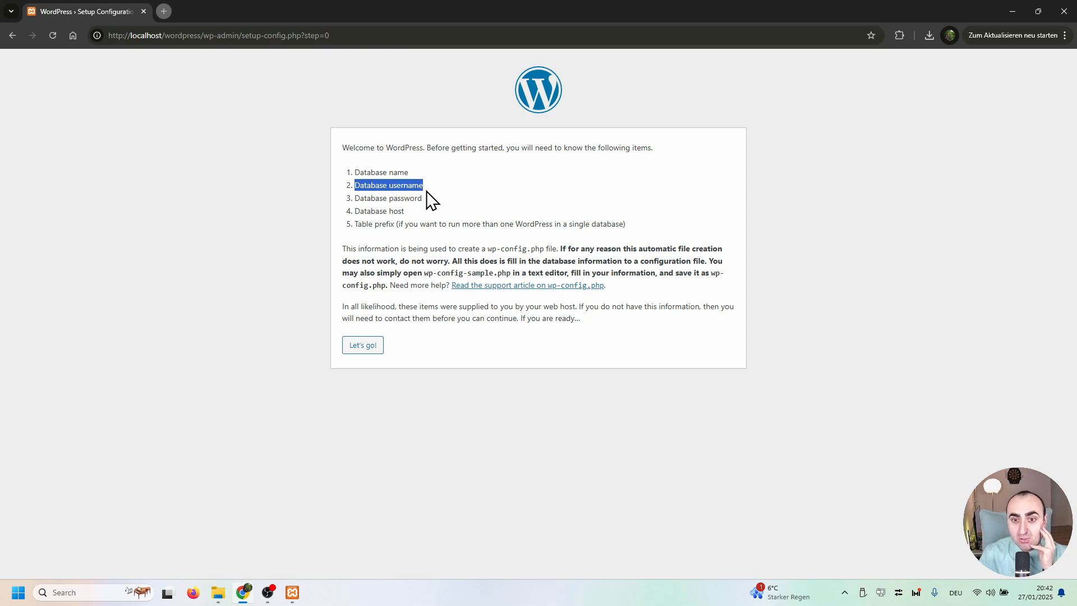
{"action": "left_click_drag", "start_coordinate": [355, 201], "coordinate": [450, 200]}
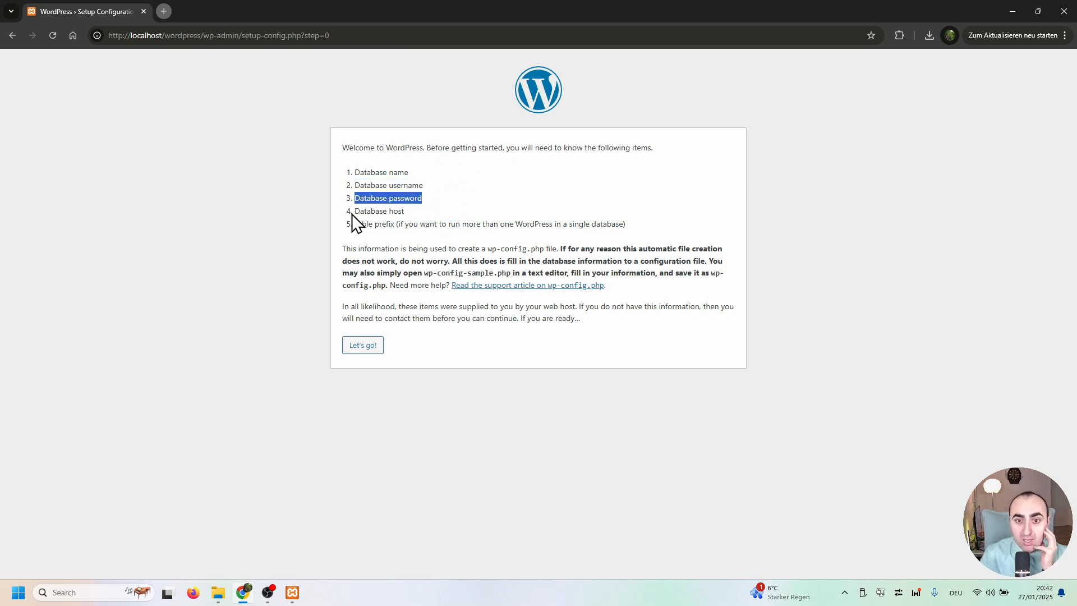
{"action": "left_click_drag", "start_coordinate": [352, 214], "coordinate": [406, 213]}
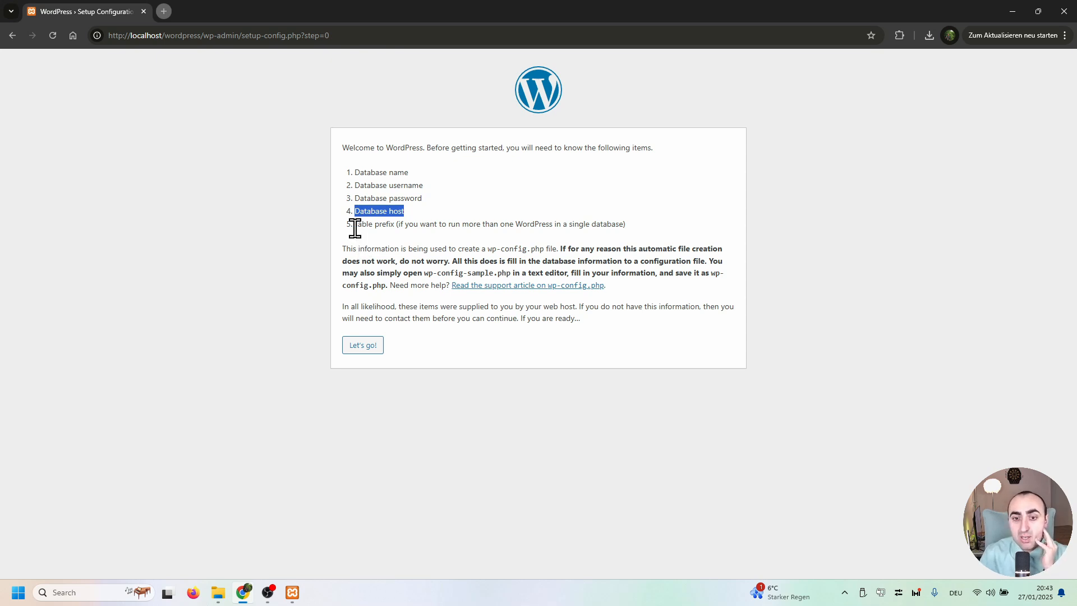
{"action": "left_click_drag", "start_coordinate": [355, 227], "coordinate": [626, 226]}
{"action": "left_click", "coordinate": [358, 352]}
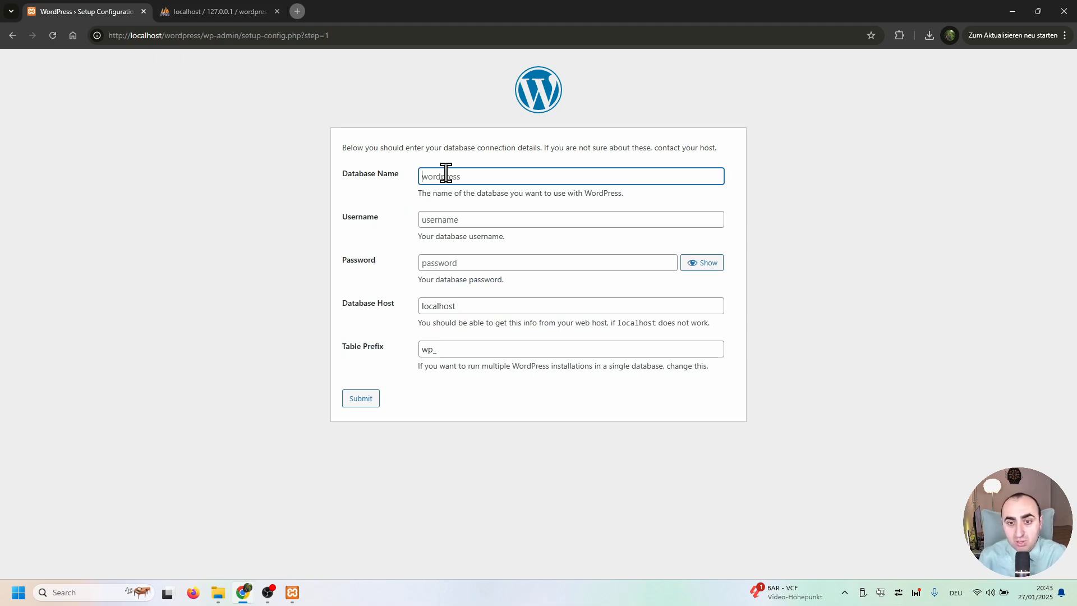
- Check the database's name in phpMyAdmin and enter wordpress as the Database Name in the setup form
{"action": "left_click", "coordinate": [209, 5]}
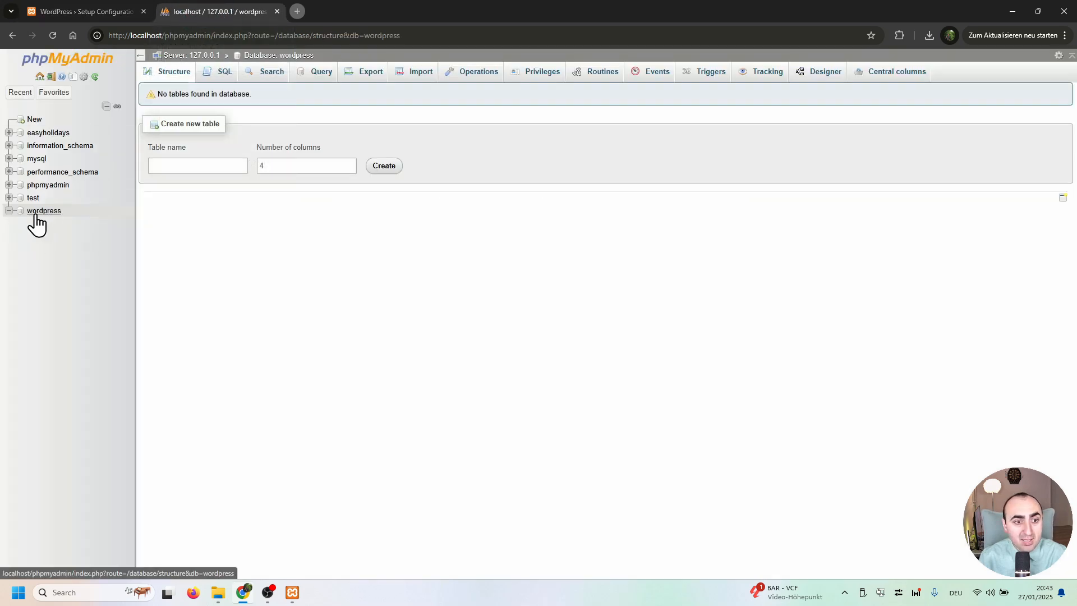
{"action": "left_click", "coordinate": [85, 10]}
{"action": "type", "text": "wordpress"}
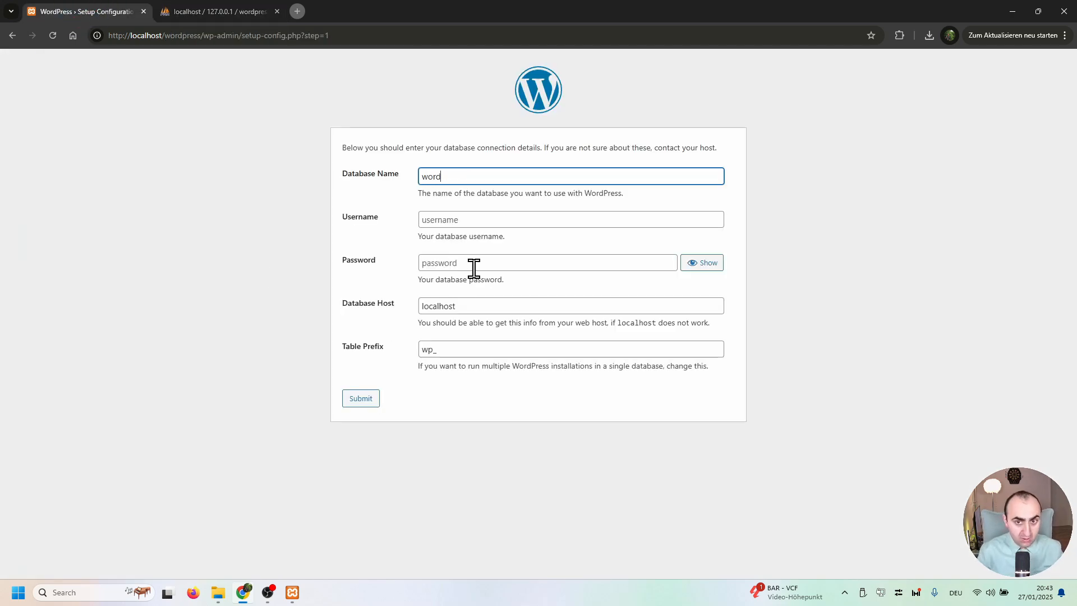
- Enter root as the database username, after revisiting the phpMyAdmin page
{"action": "left_click", "coordinate": [450, 218]}
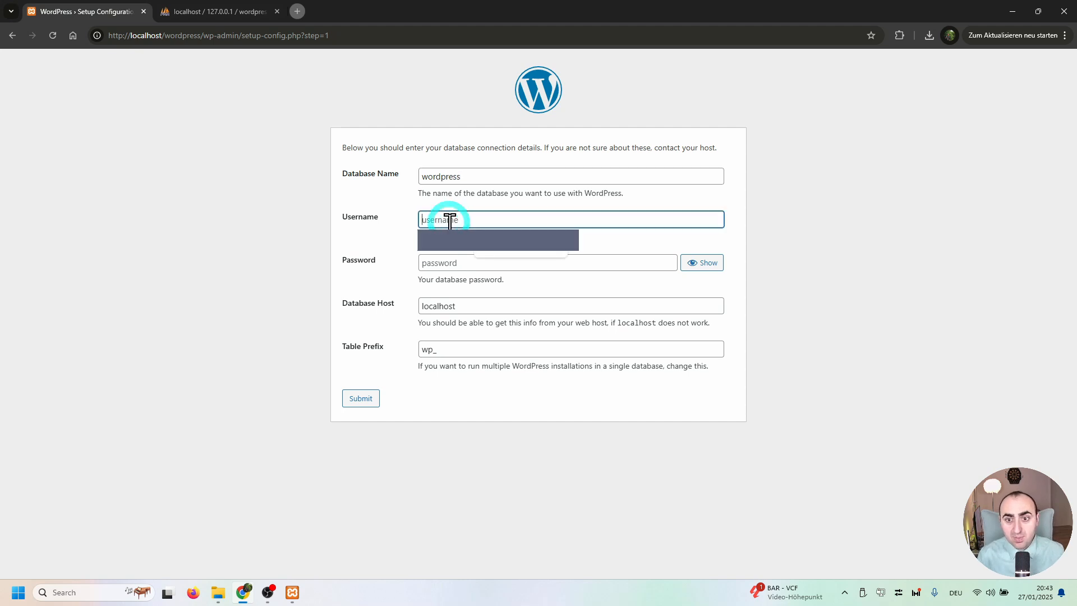
{"action": "left_click", "coordinate": [304, 272]}
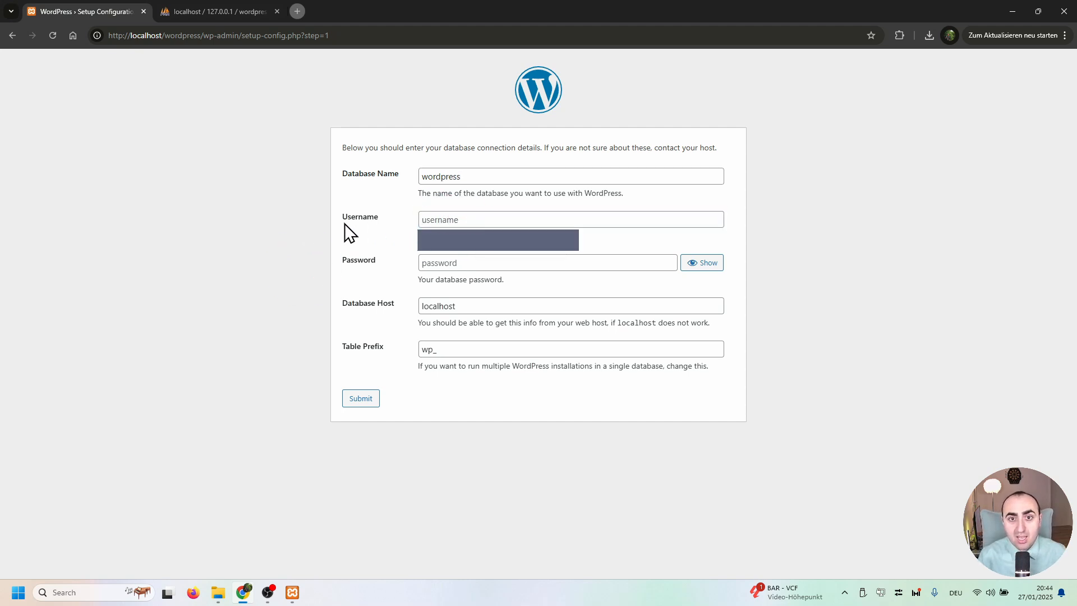
{"action": "left_click", "coordinate": [227, 10]}
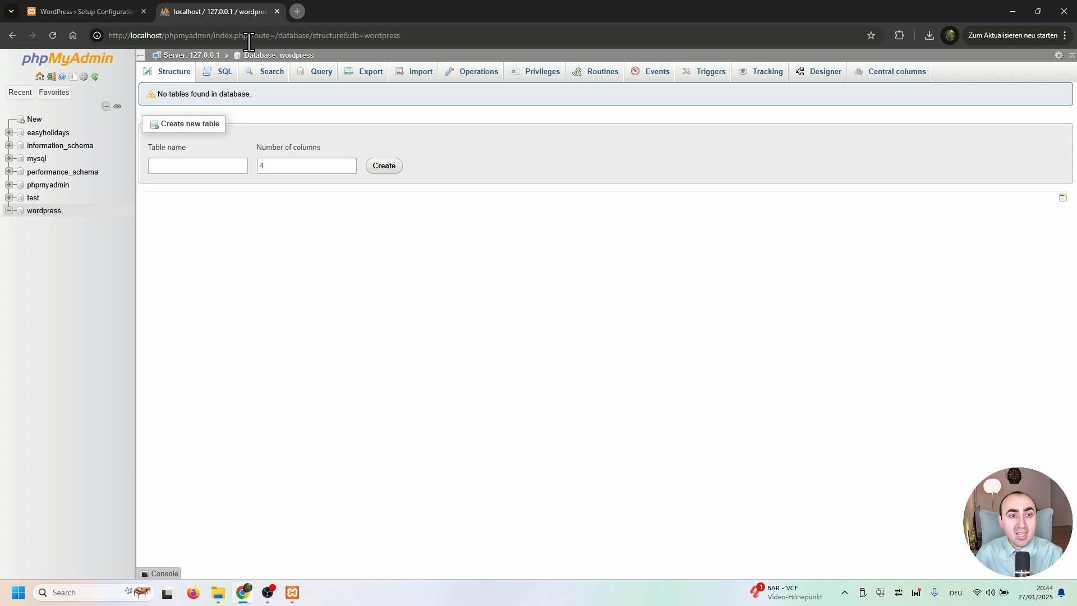
{"action": "left_click", "coordinate": [77, 7]}
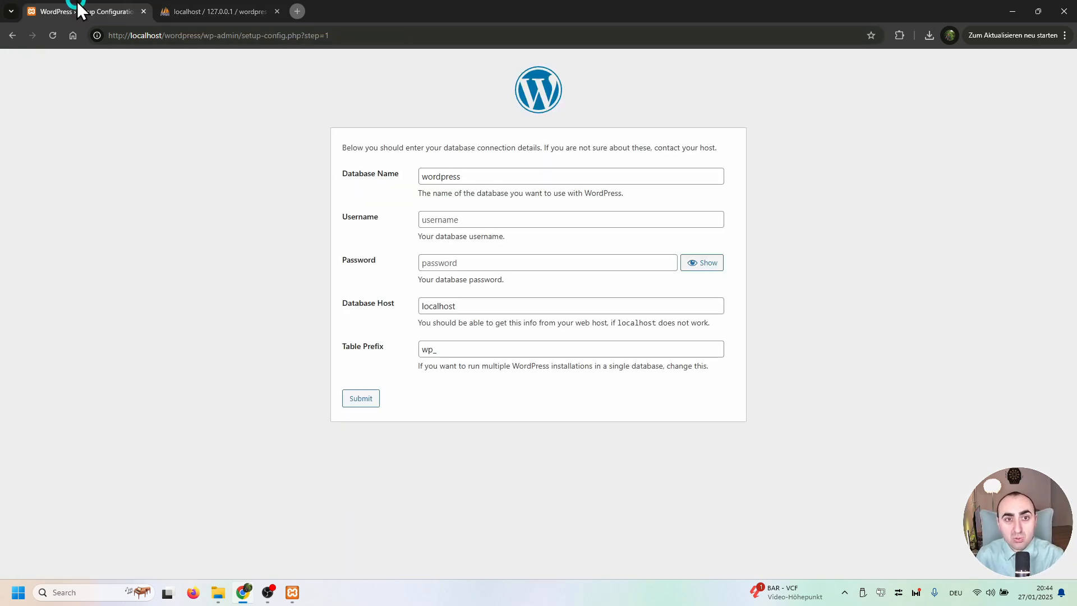
{"action": "left_click", "coordinate": [435, 219]}
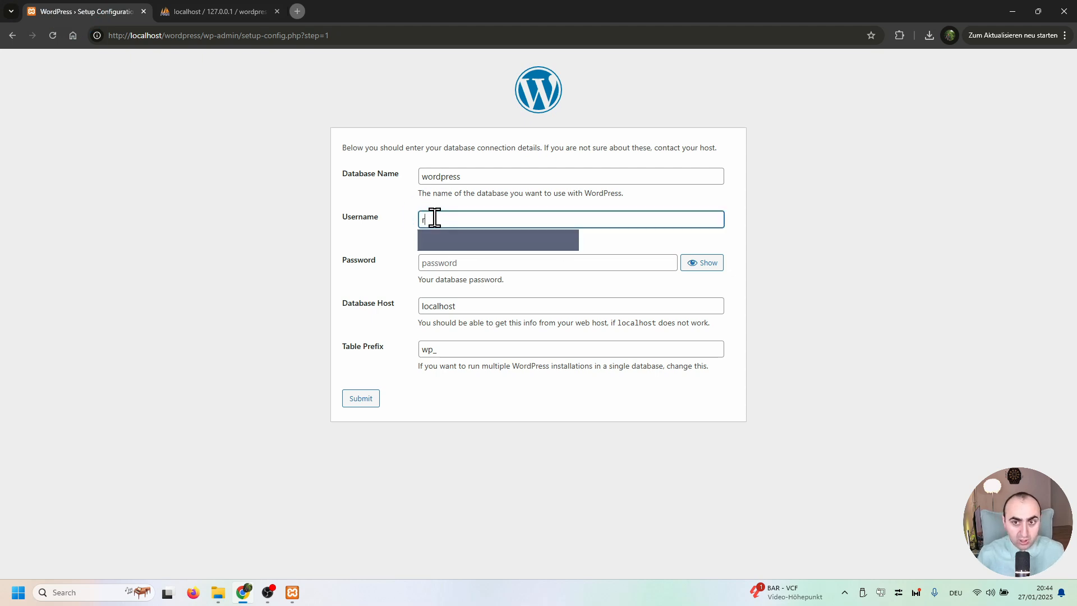
{"action": "type", "text": "roo"}
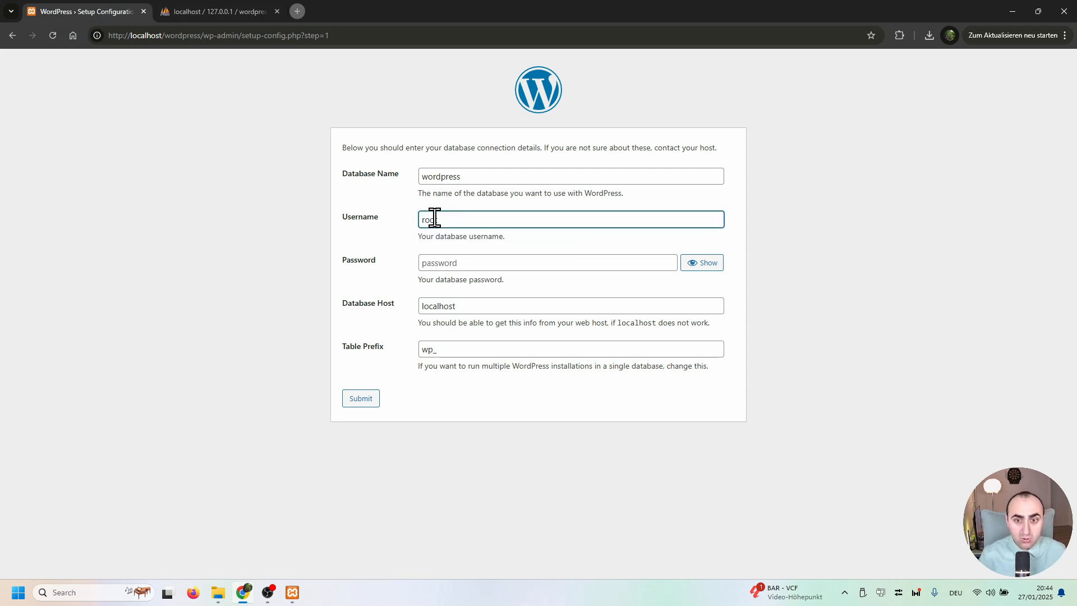
{"action": "type", "text": "t"}
- Check the empty Password field and compare the Database Host entry with localhost in the page address
{"action": "left_click", "coordinate": [447, 262]}
{"action": "left_click", "coordinate": [405, 273]}
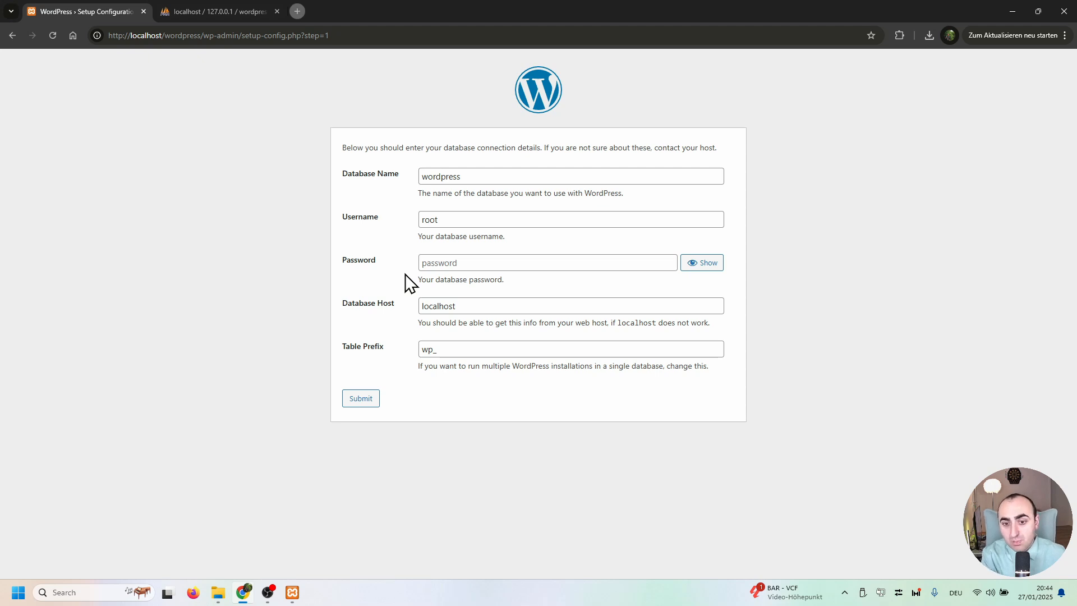
{"action": "left_click", "coordinate": [452, 261]}
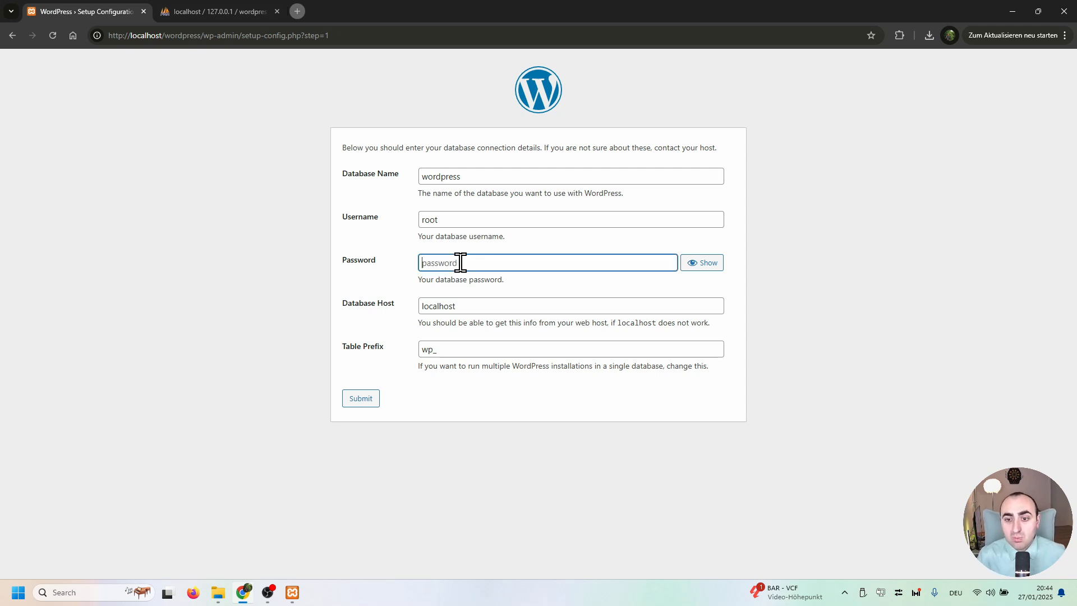
{"action": "left_click", "coordinate": [393, 284]}
{"action": "left_click", "coordinate": [474, 306]}
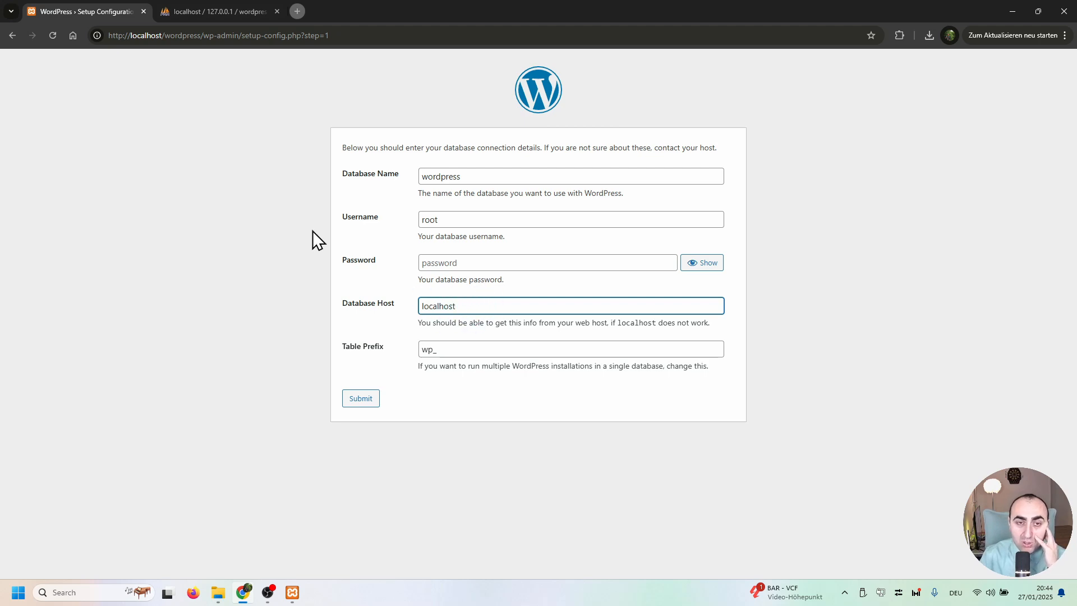
{"action": "double_click", "coordinate": [145, 35]}
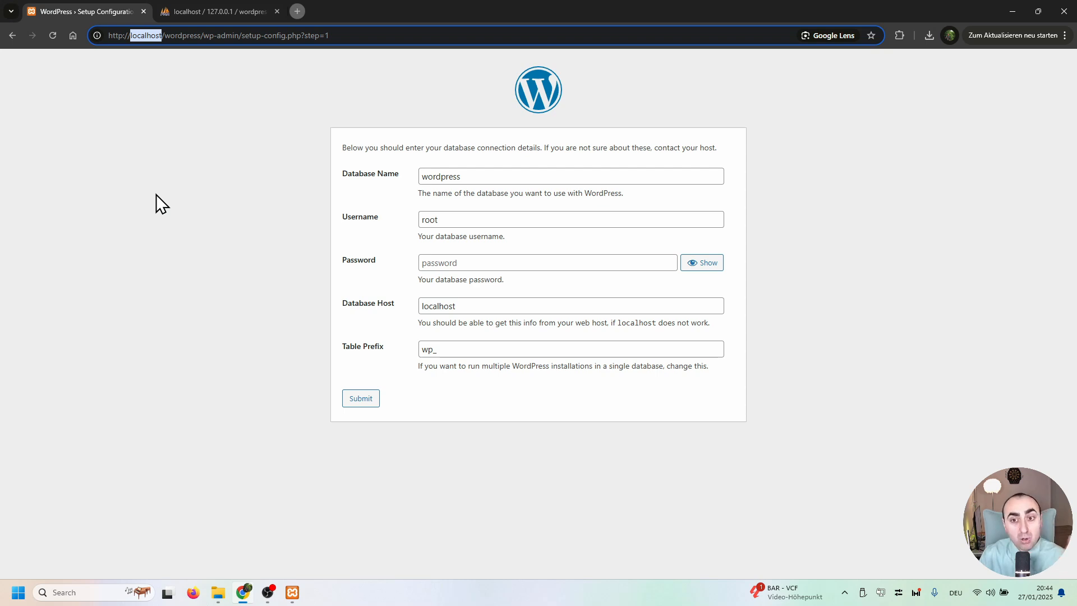
{"action": "left_click", "coordinate": [465, 310]}
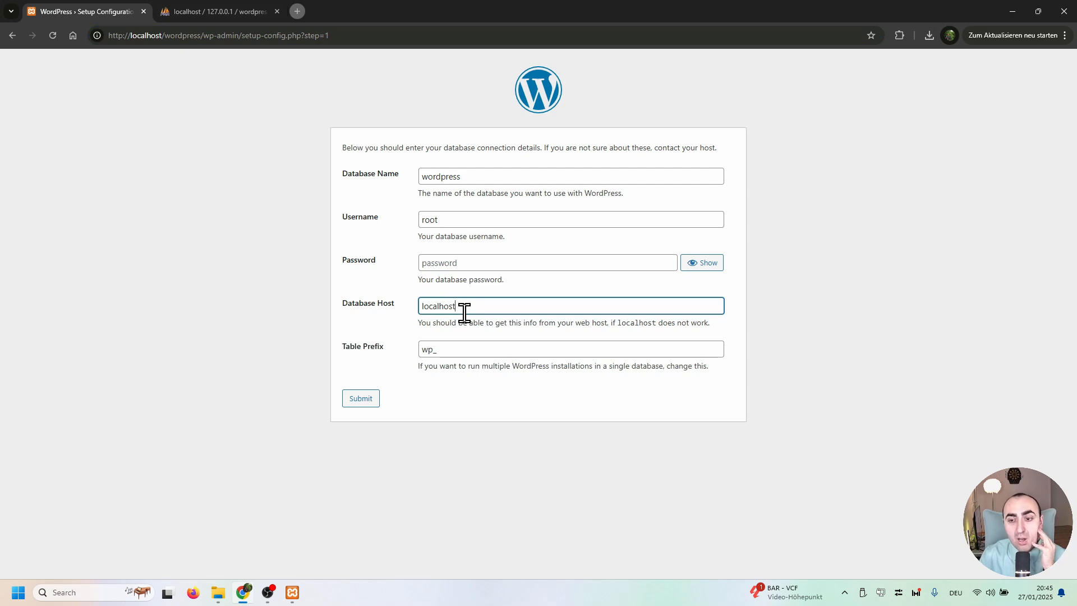
- Check the Table Prefix wp_ and submit the database connection details
{"action": "left_click", "coordinate": [365, 346]}
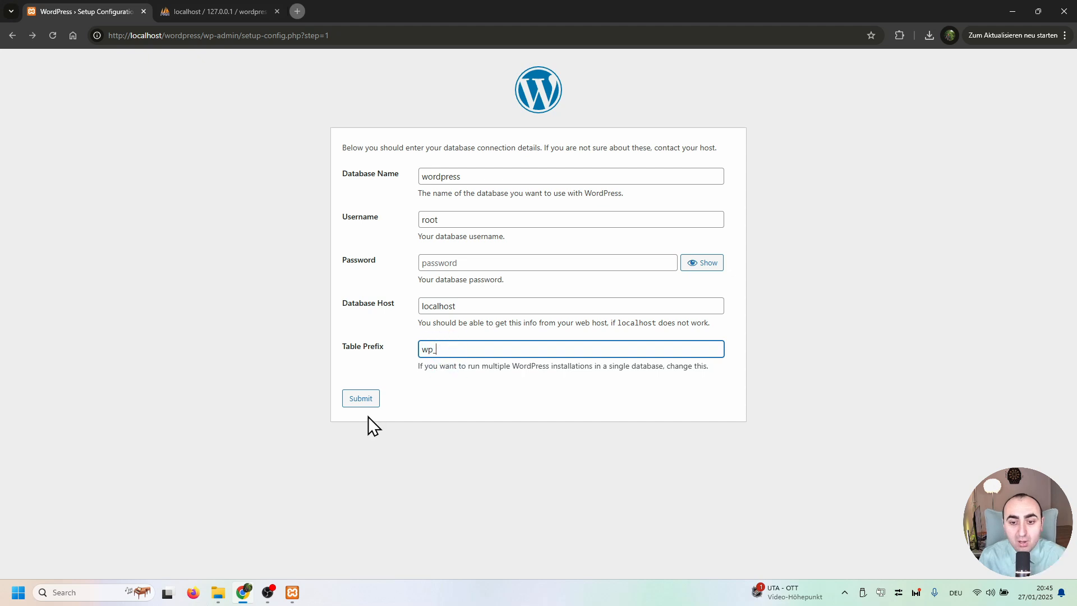
{"action": "left_click", "coordinate": [359, 401]}
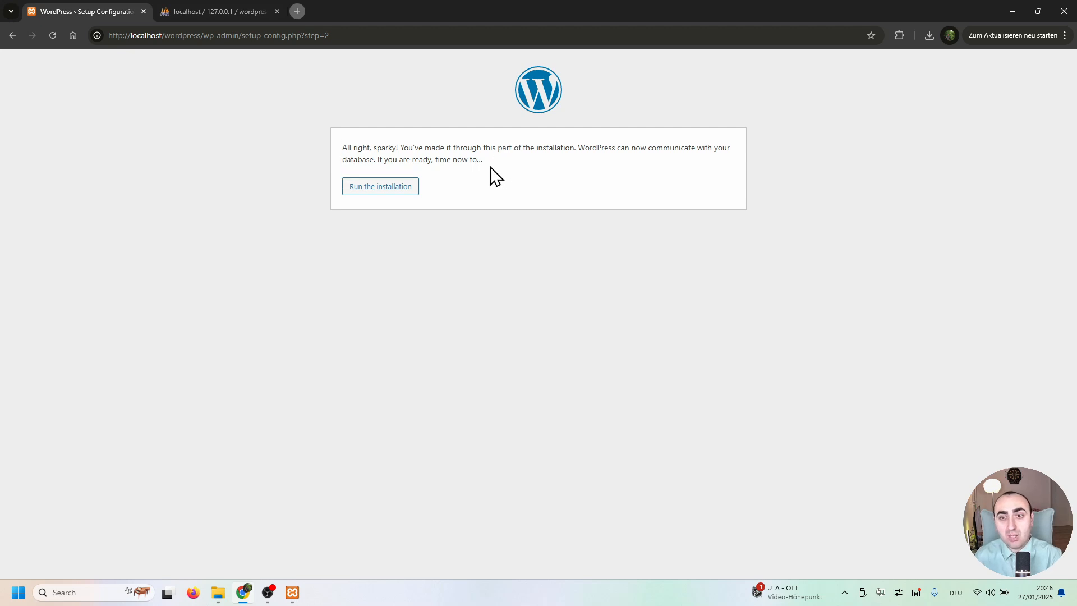
{"action": "left_click_drag", "start_coordinate": [491, 168], "coordinate": [340, 150]}
{"action": "left_click", "coordinate": [340, 149]}
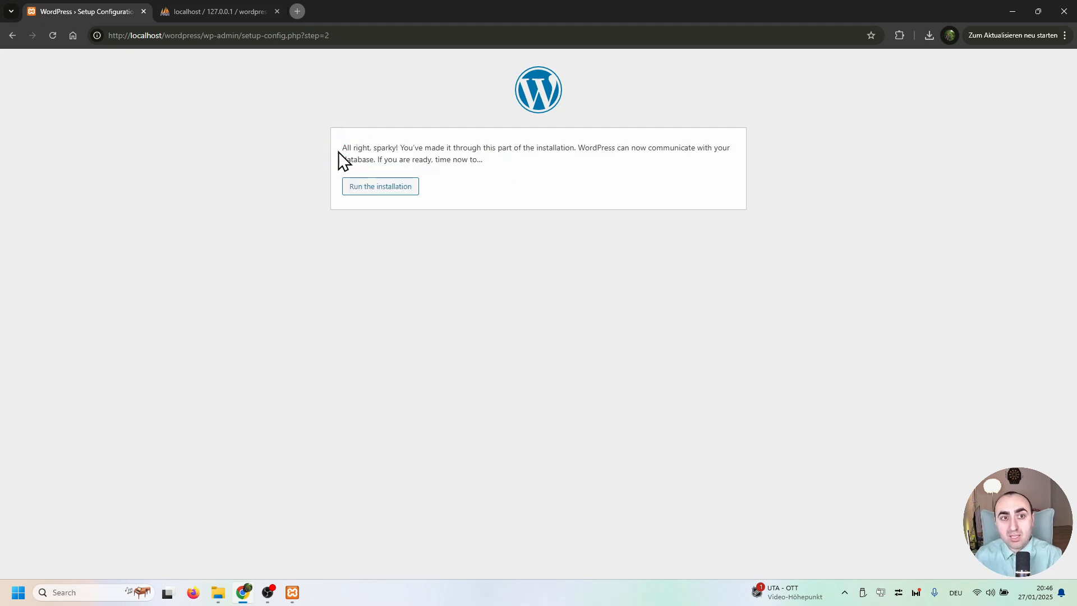
- Check the wordpress database in phpMyAdmin, return to the setup page and run the WordPress installation
{"action": "left_click", "coordinate": [178, 10]}
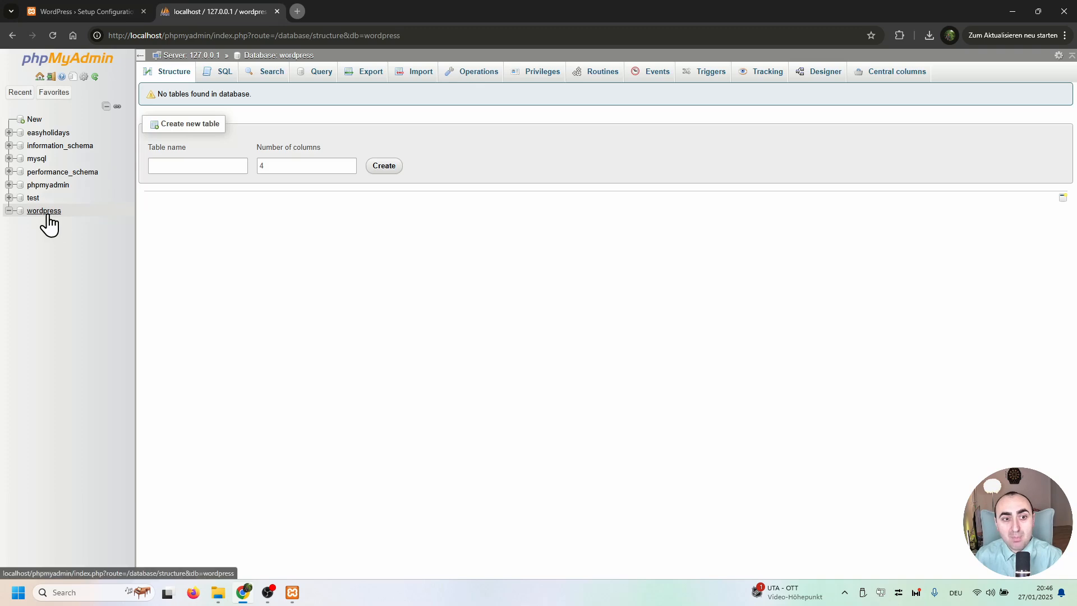
{"action": "left_click", "coordinate": [101, 10]}
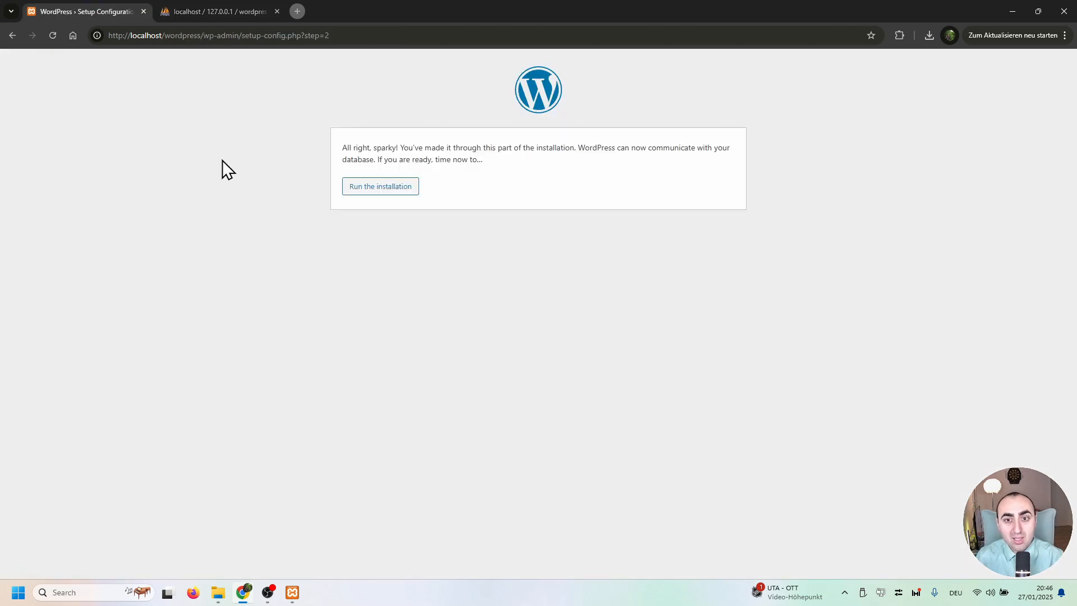
{"action": "left_click", "coordinate": [213, 11]}
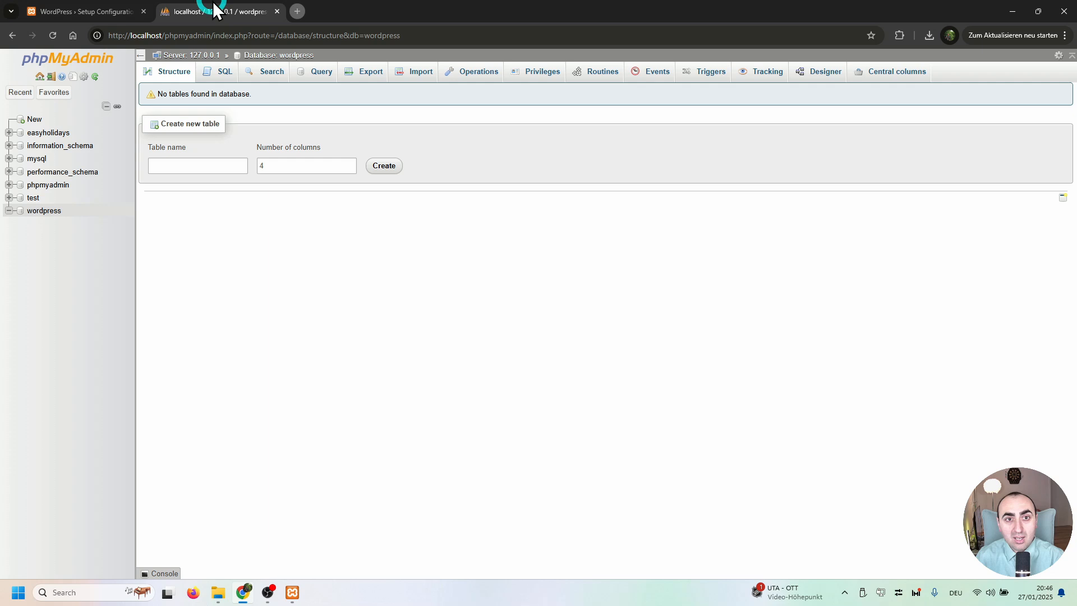
{"action": "left_click", "coordinate": [40, 213]}
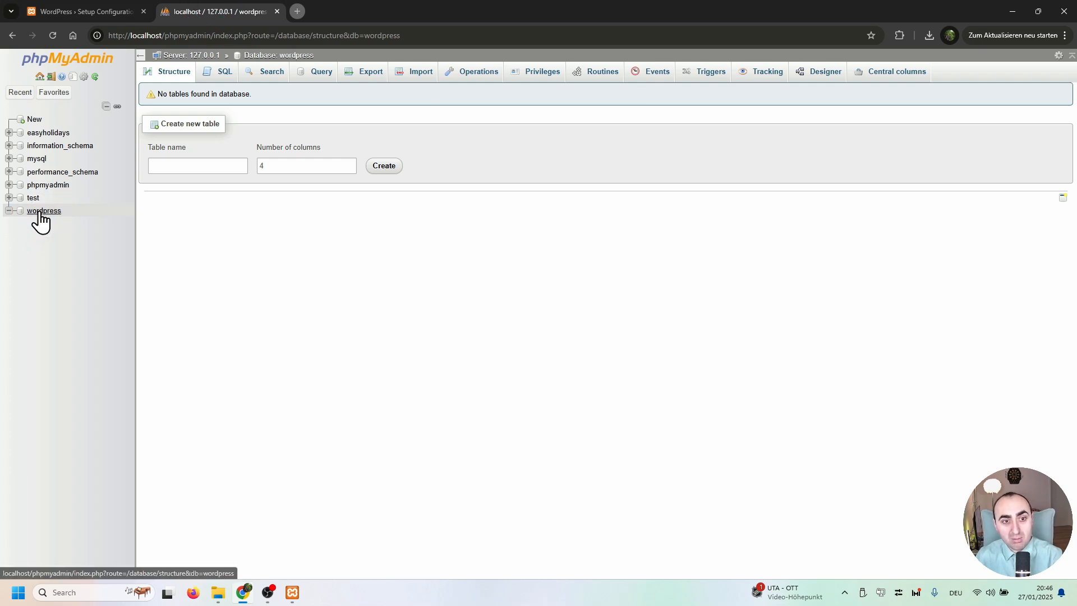
{"action": "left_click", "coordinate": [110, 5]}
{"action": "left_click", "coordinate": [356, 188]}
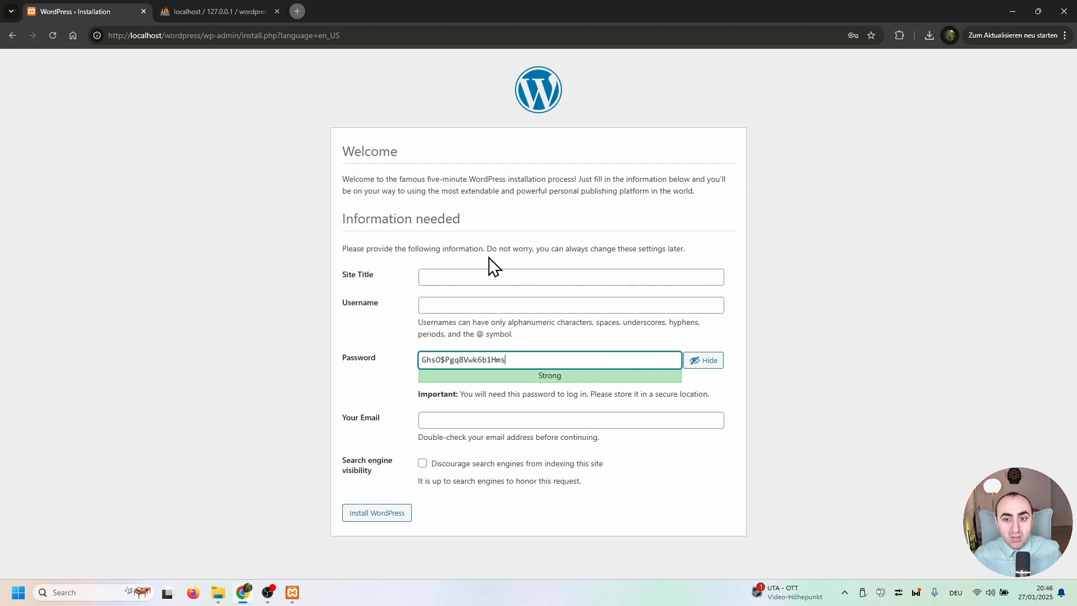
- Set the Site Title to ჩემი ვებ-საიტი in the installation form
{"action": "left_click", "coordinate": [477, 270]}
{"action": "left_click", "coordinate": [385, 277]}
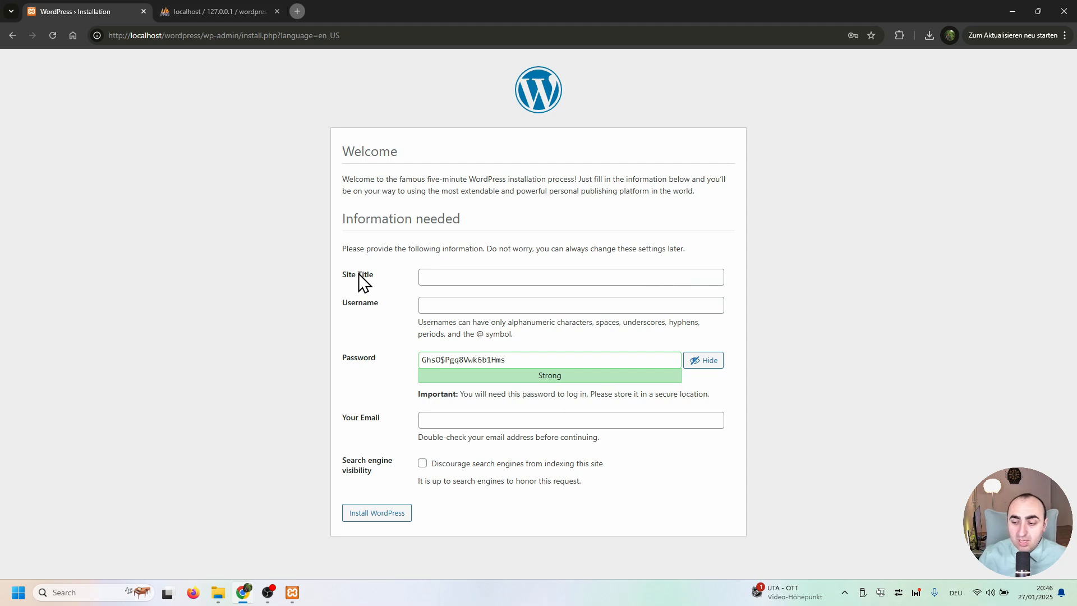
{"action": "left_click", "coordinate": [428, 277]}
{"action": "type", "text": "ჩ"}
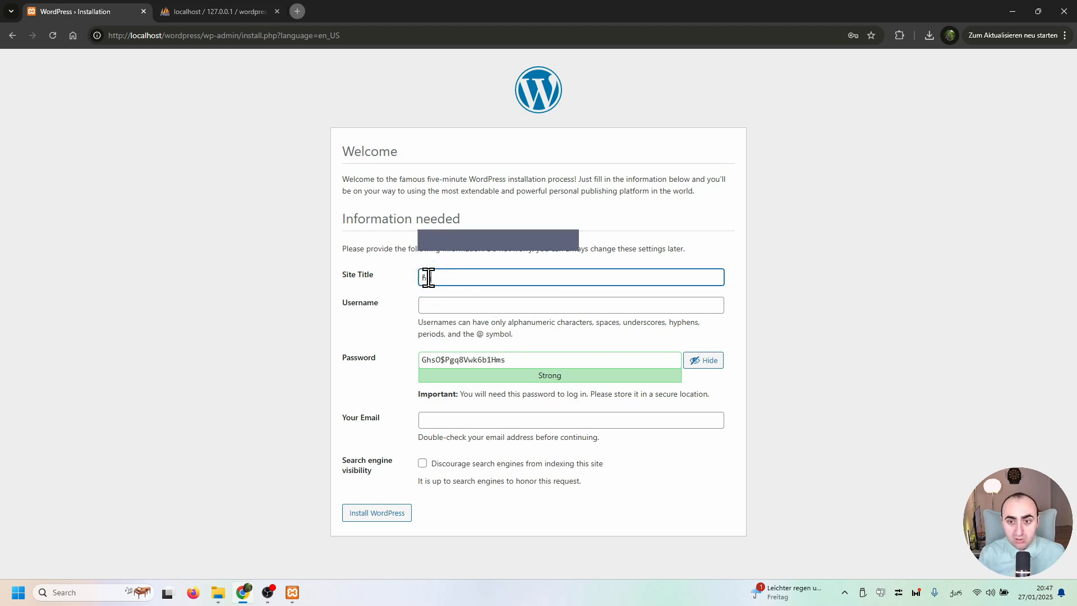
{"action": "type", "text": "ემი პერსონალურ"}
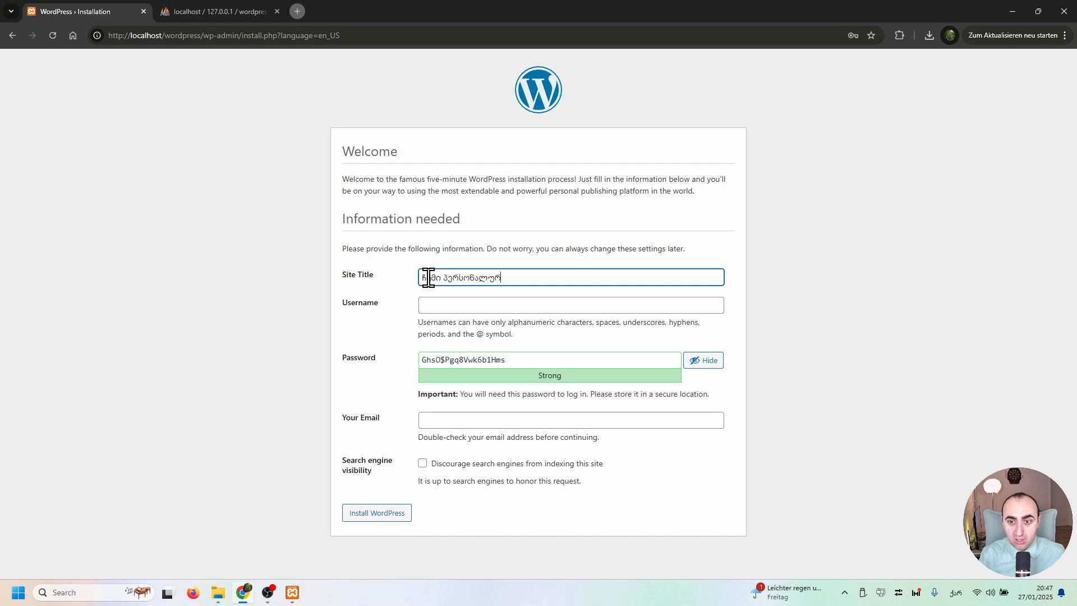
{"action": "type", "text": "ი ბლოგი"}
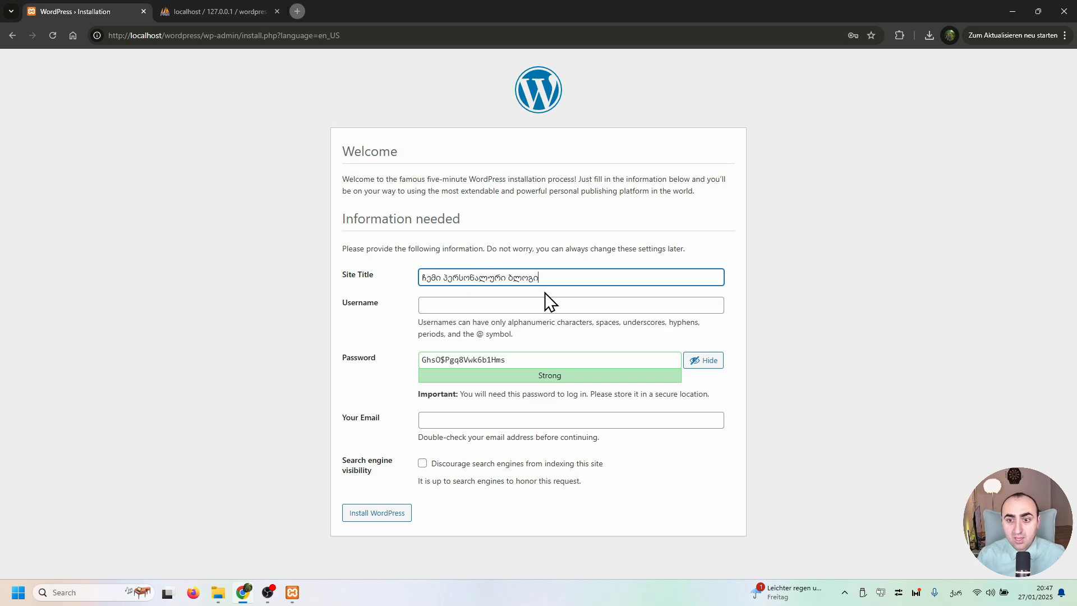
{"action": "left_click_drag", "start_coordinate": [554, 277], "coordinate": [445, 278]}
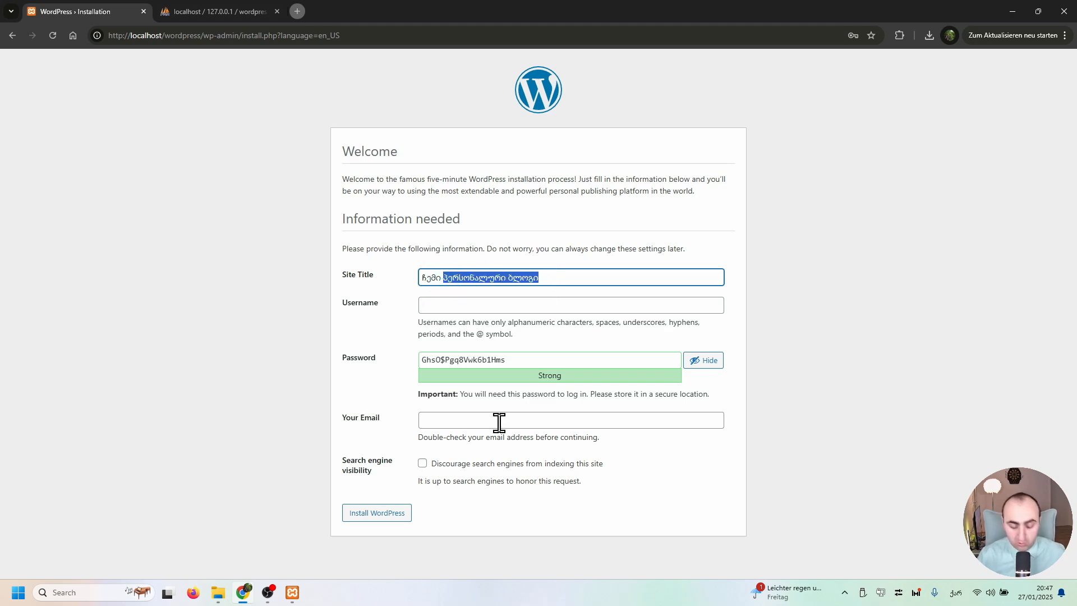
{"action": "type", "text": "ვებ-საიტი"}
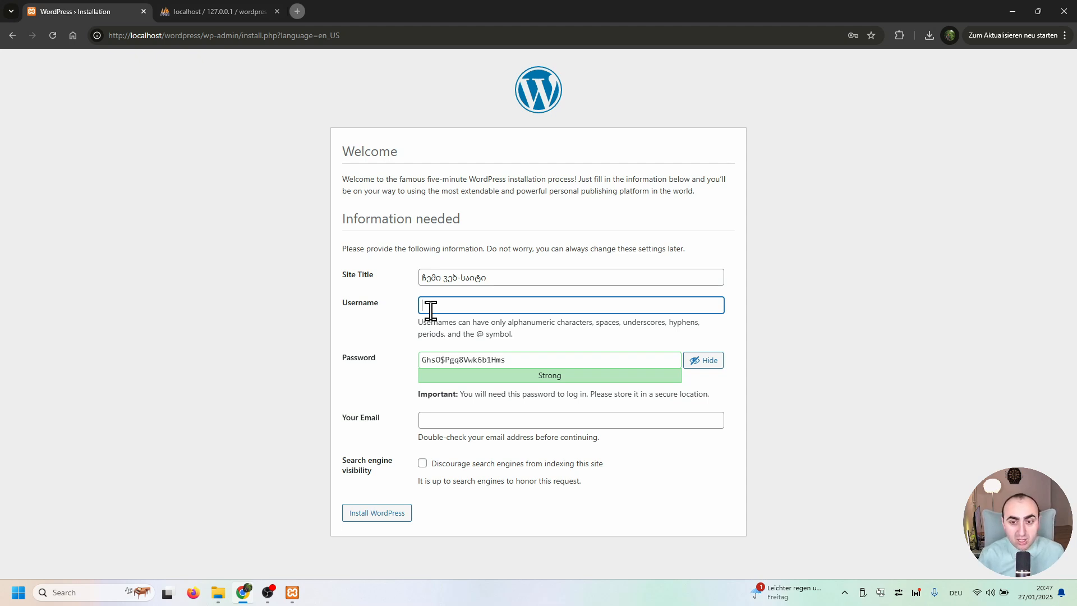
- Enter the administrator's username in the installation form
{"action": "type", "text": "em"}
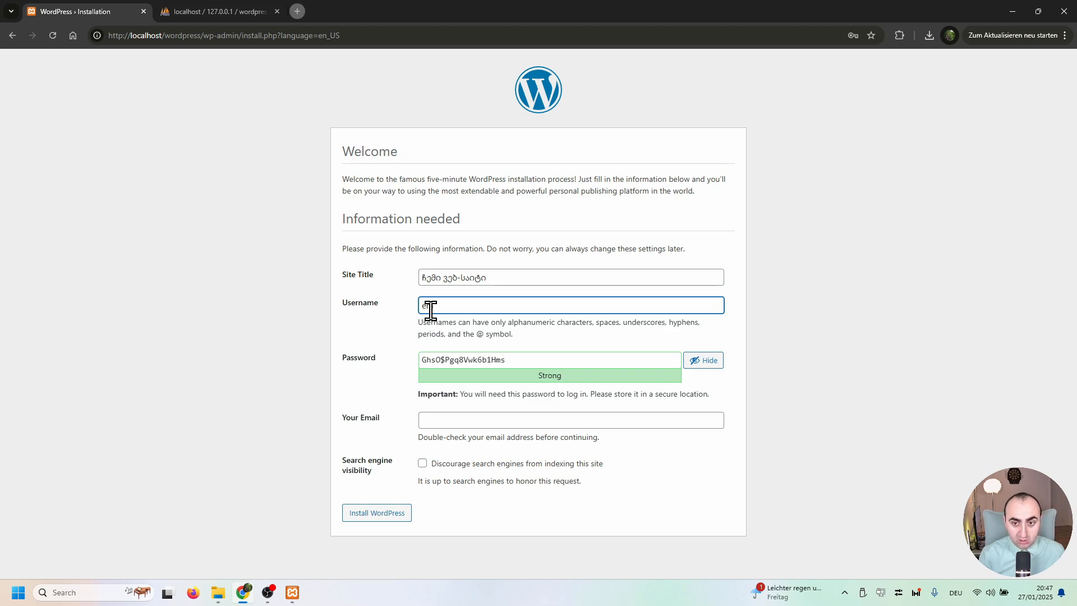
{"action": "type", "text": "zari"}
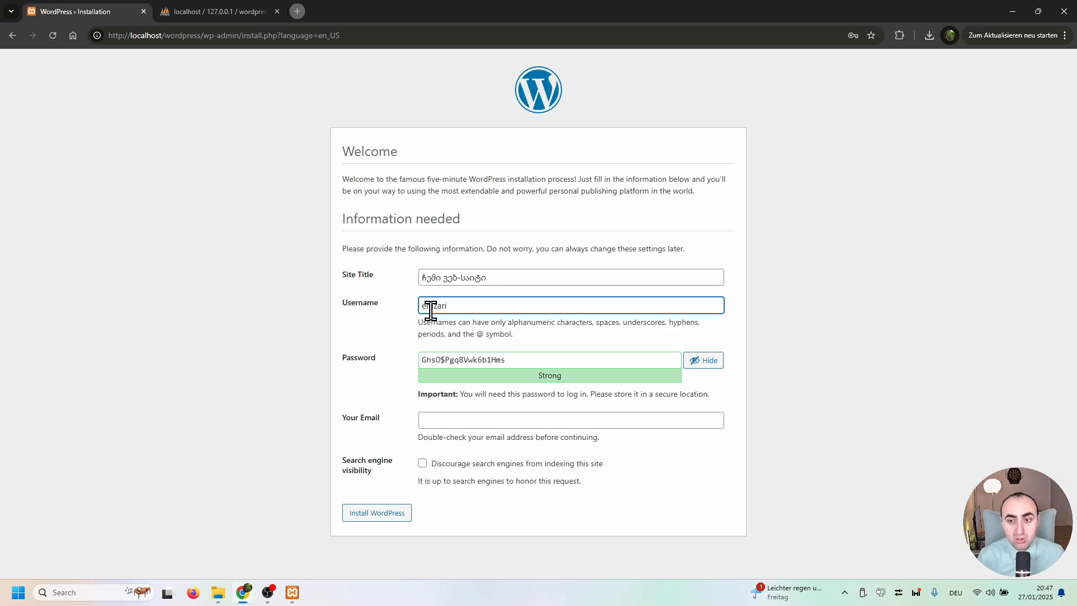
{"action": "left_click", "coordinate": [399, 335]}
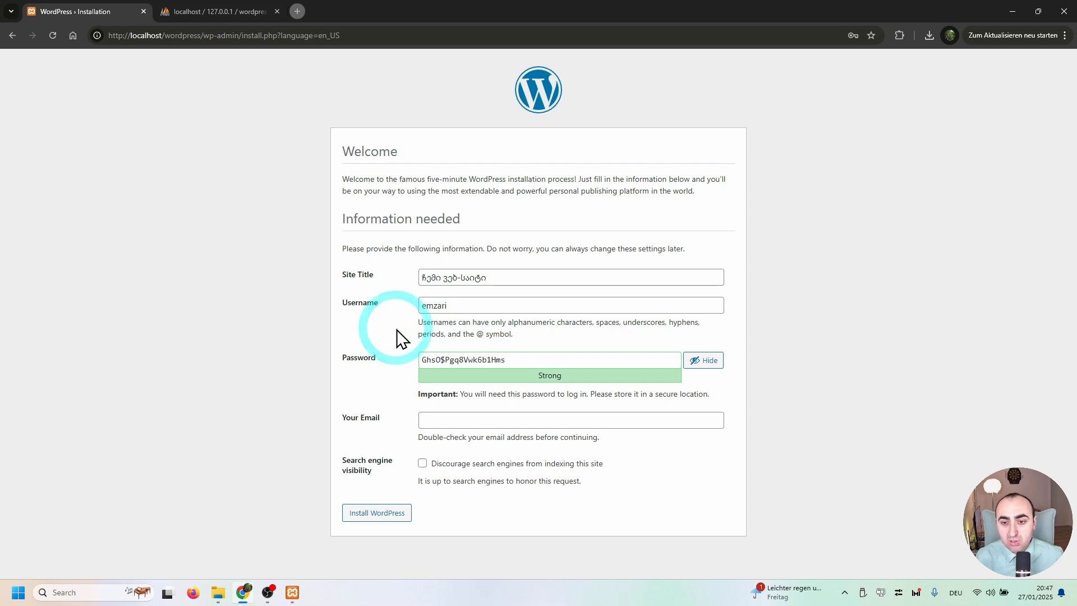
- Copy the generated account password from the Password field and paste it into an empty Notepad document
{"action": "double_click", "coordinate": [469, 360]}
{"action": "left_click", "coordinate": [540, 360]}
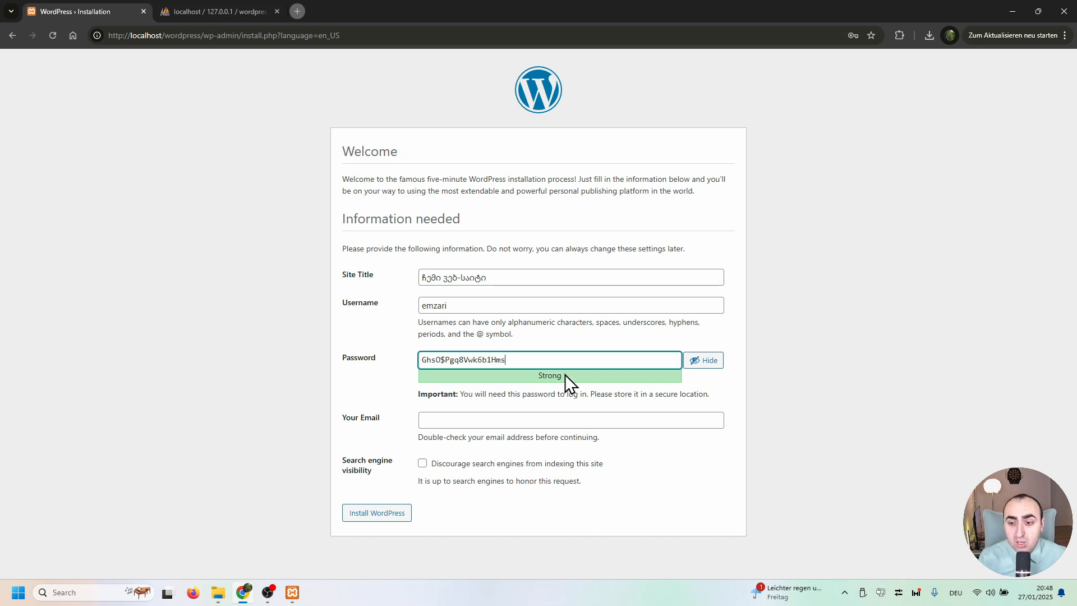
{"action": "key", "text": "ctrl+a"}
{"action": "key", "text": "ctrl+c"}
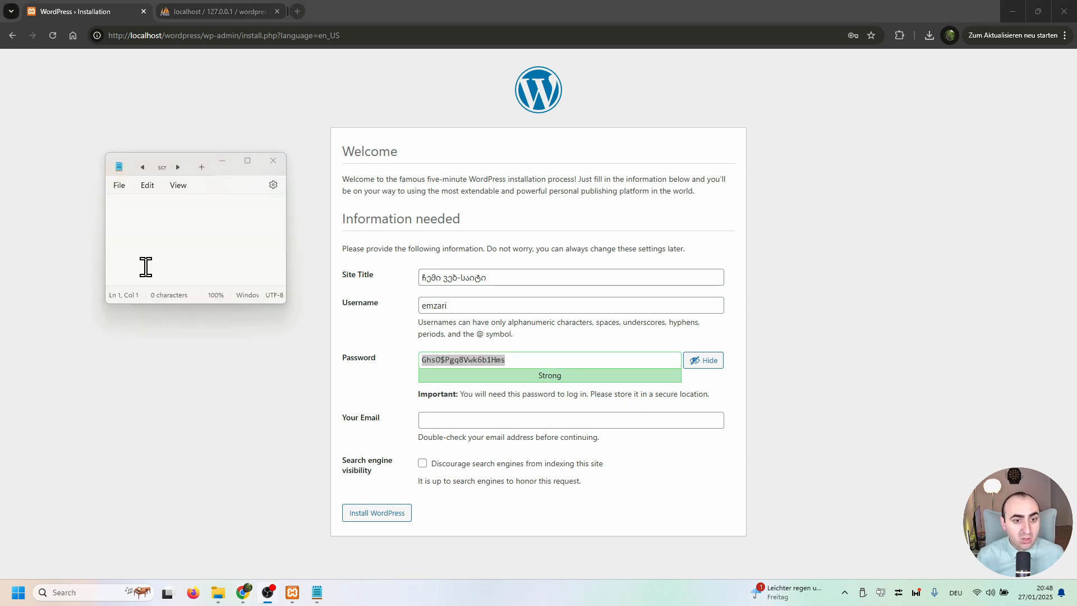
{"action": "left_click", "coordinate": [147, 208]}
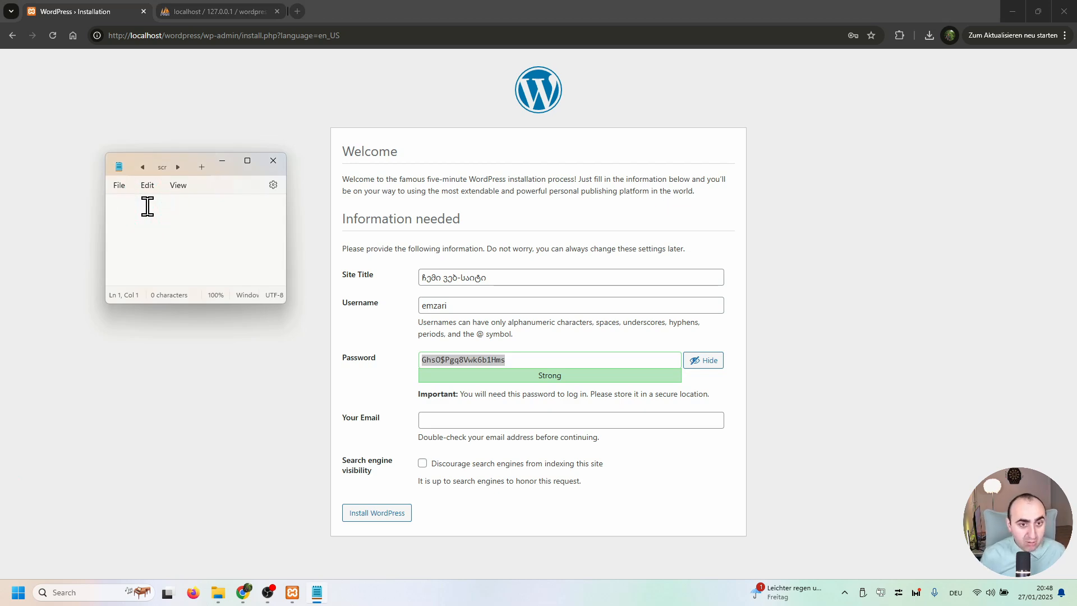
{"action": "key", "text": "ctrl+v"}
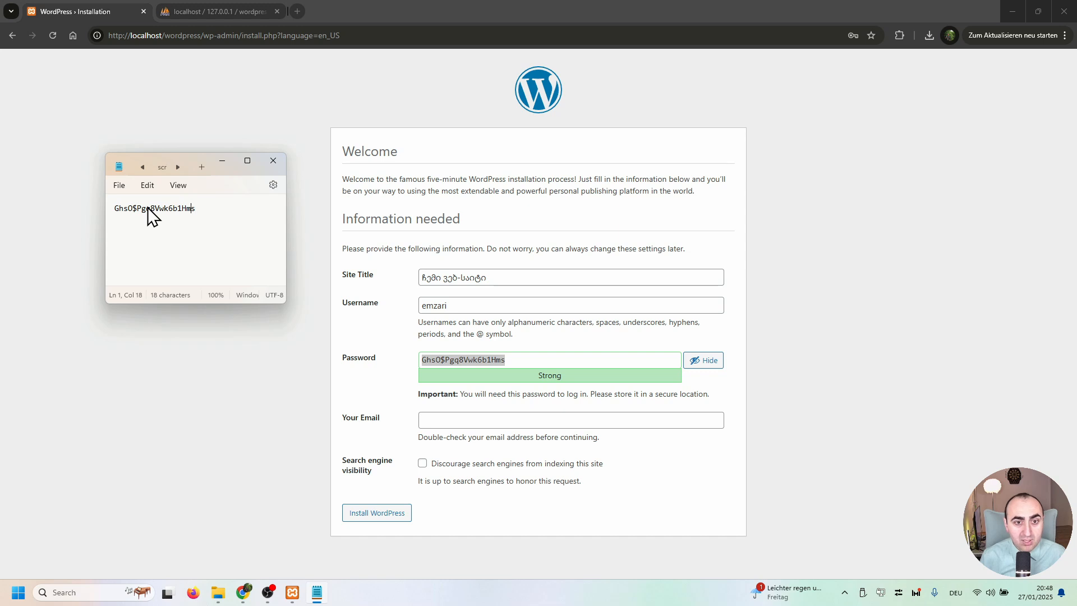
- Add a line above the password in Notepad and paste the username from the installation form there
{"action": "key", "text": "Return"}
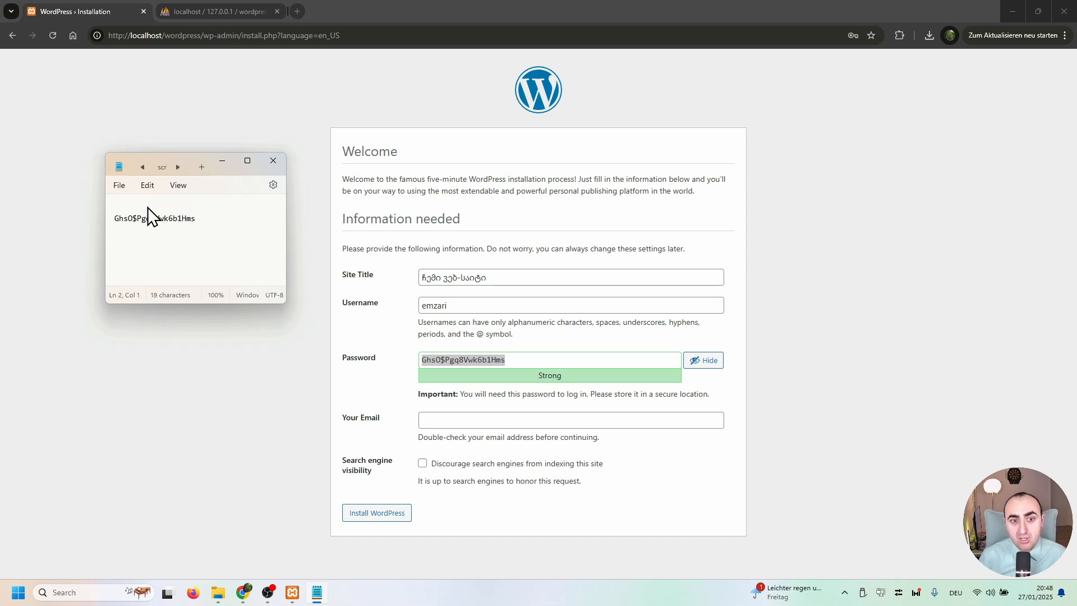
{"action": "left_click", "coordinate": [147, 207]}
{"action": "left_click_drag", "start_coordinate": [453, 301], "coordinate": [417, 303]}
{"action": "key", "text": "ctrl+c"}
{"action": "left_click", "coordinate": [317, 595]}
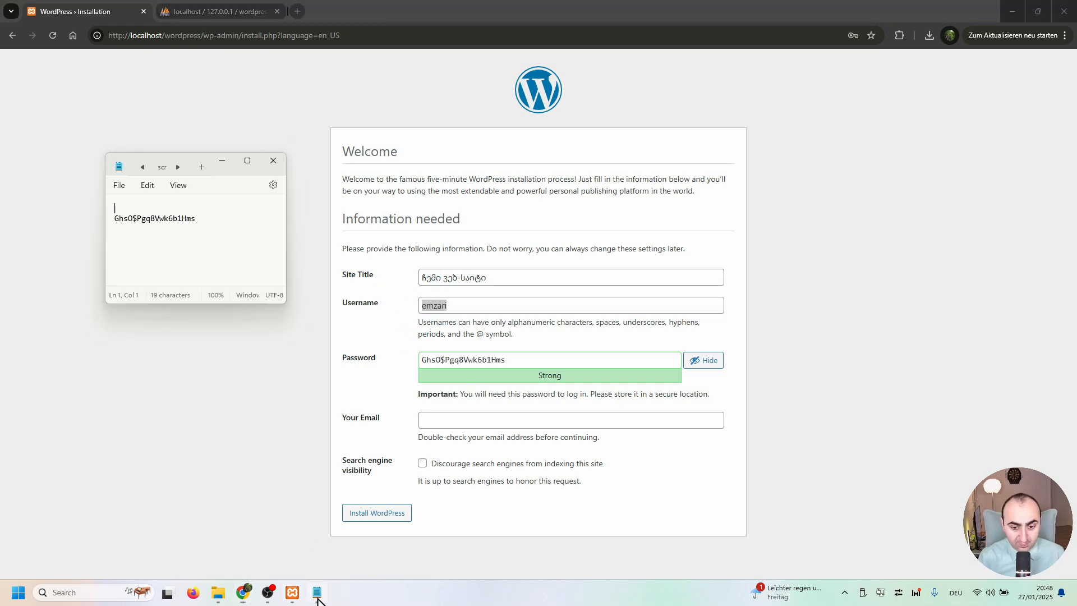
{"action": "key", "text": "ctrl+v"}
{"action": "left_click", "coordinate": [192, 257]}
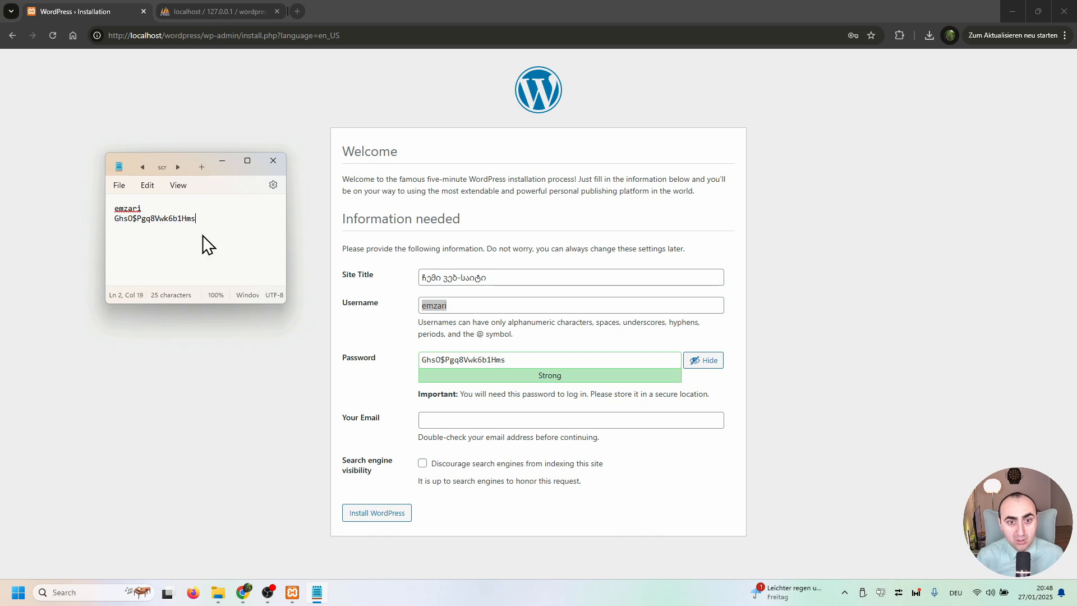
{"action": "left_click", "coordinate": [154, 209]}
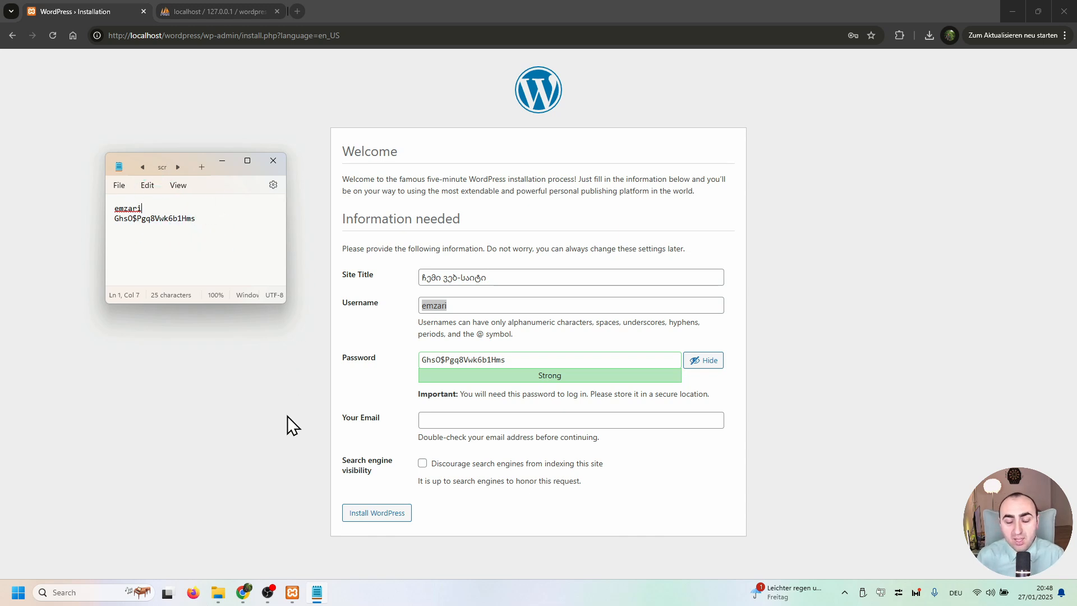
- Fill in the administrator's e-mail address in the WordPress installation form, using the browser's saved suggestion
{"action": "left_click", "coordinate": [429, 420]}
{"action": "left_click", "coordinate": [436, 413]}
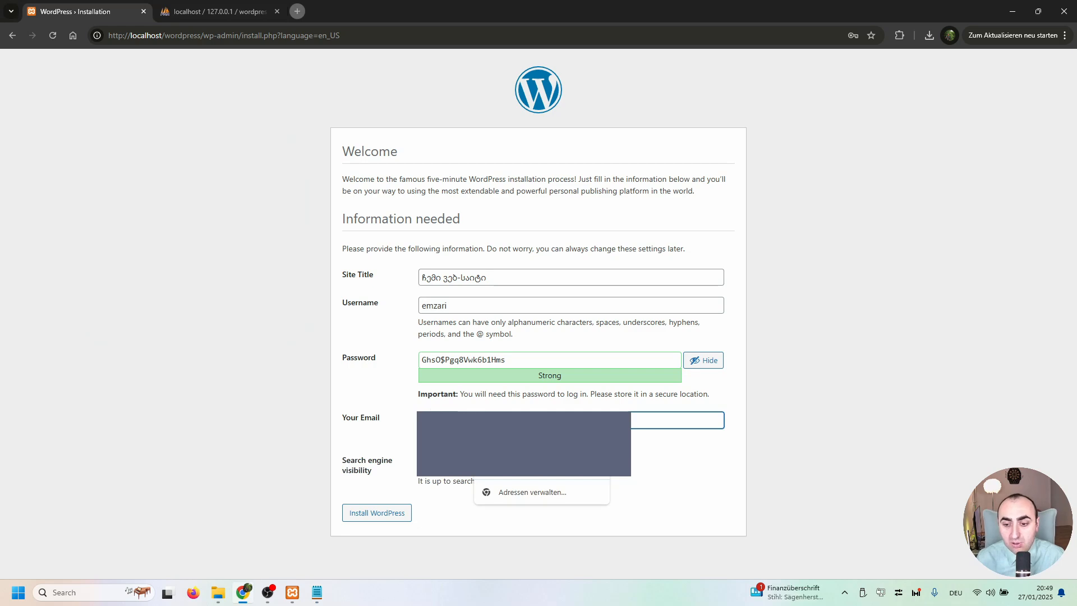
{"action": "left_click", "coordinate": [507, 455]}
{"action": "left_click", "coordinate": [354, 429]}
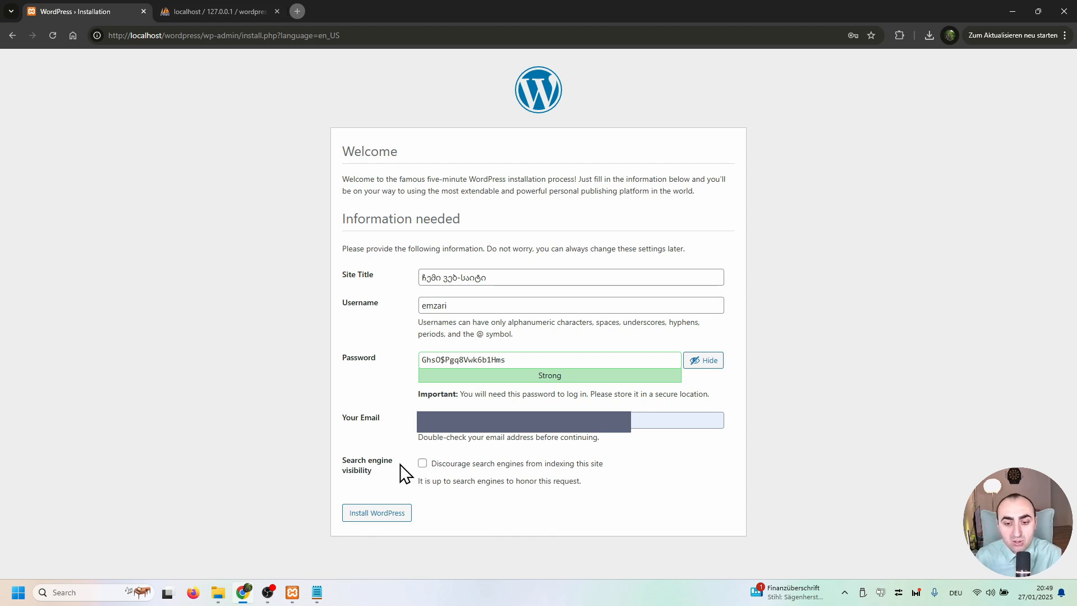
- Discourage search engines from indexing the site and install WordPress, declining to save the password in the browser
{"action": "left_click", "coordinate": [423, 464]}
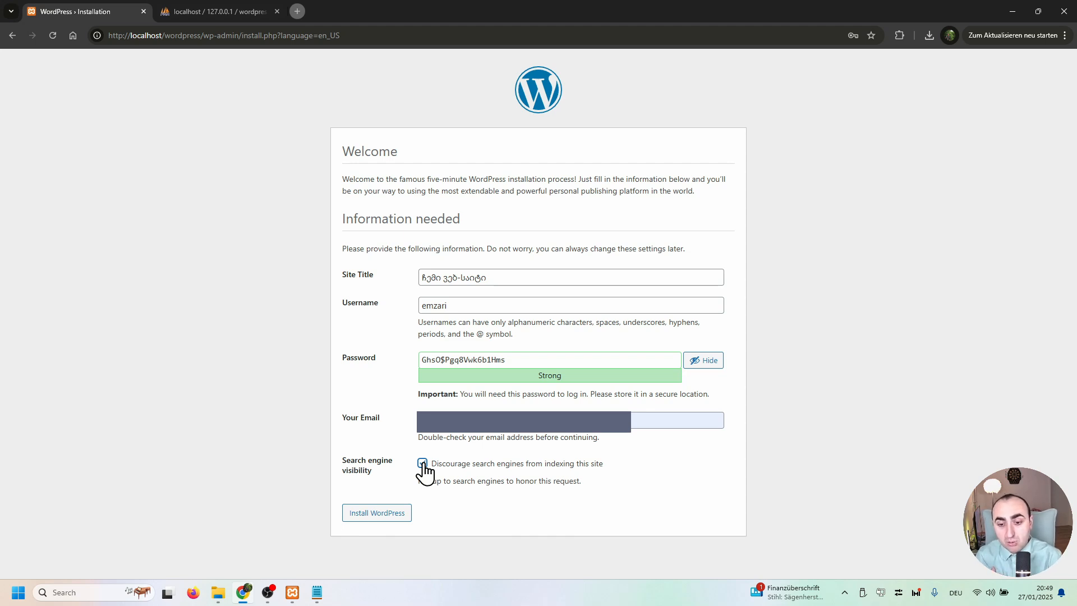
{"action": "left_click", "coordinate": [392, 442]}
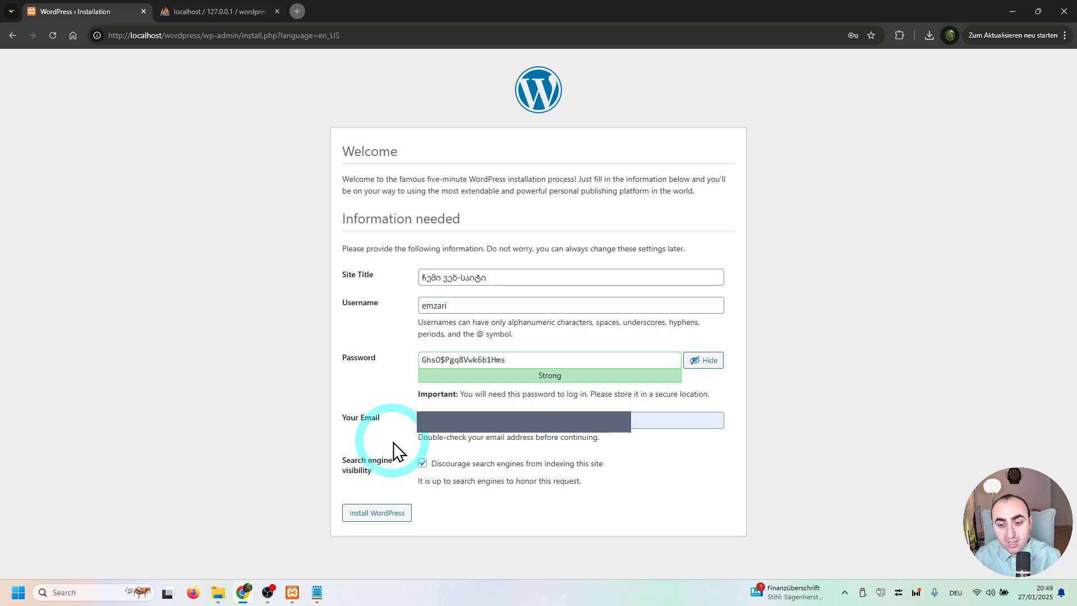
{"action": "left_click", "coordinate": [422, 463]}
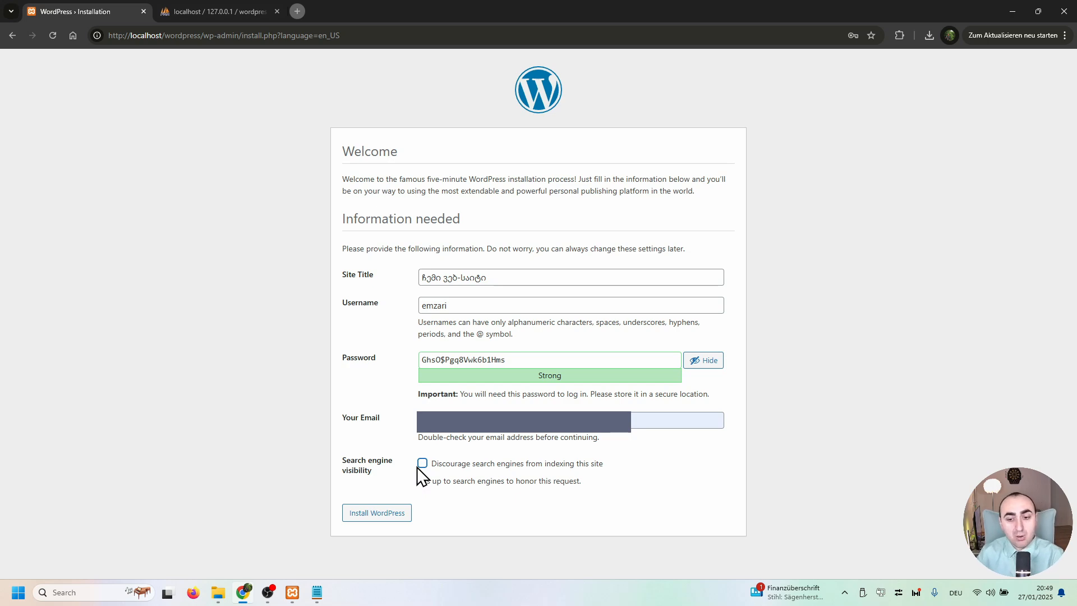
{"action": "left_click", "coordinate": [422, 464]}
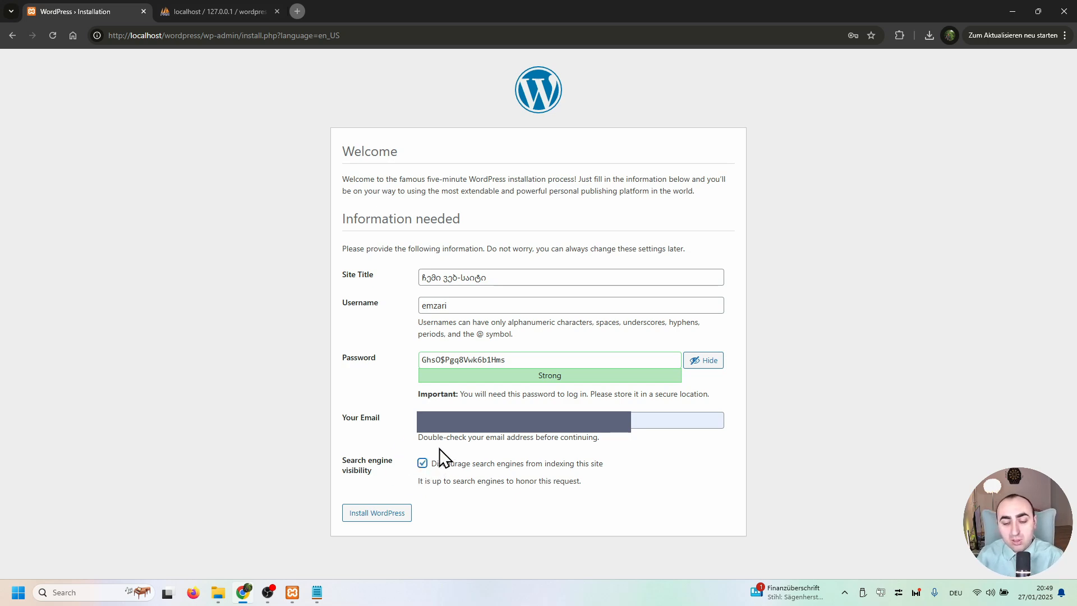
{"action": "left_click", "coordinate": [372, 515]}
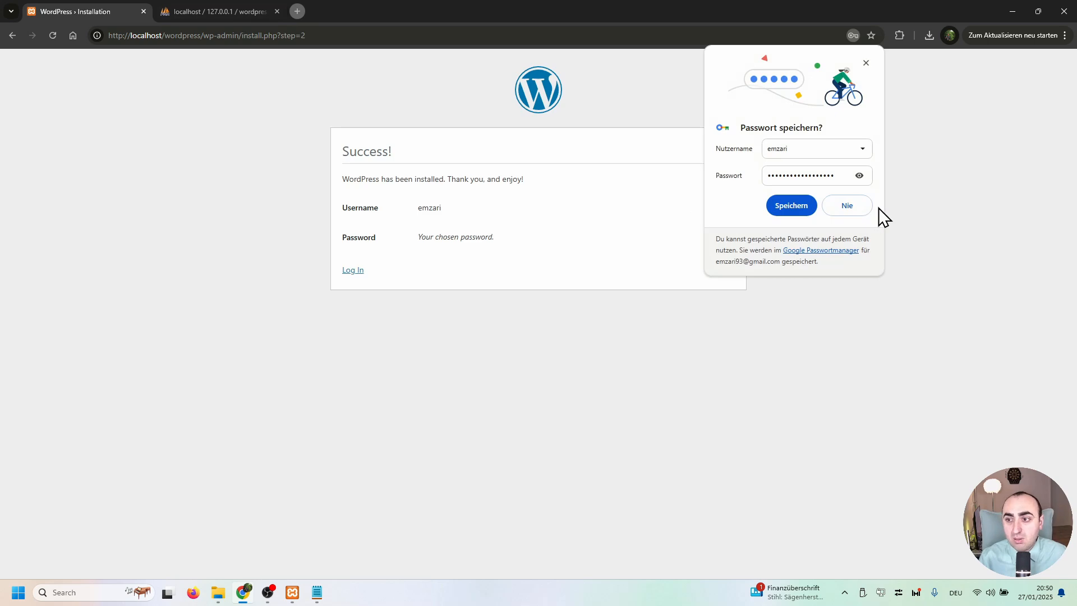
{"action": "left_click", "coordinate": [850, 206]}
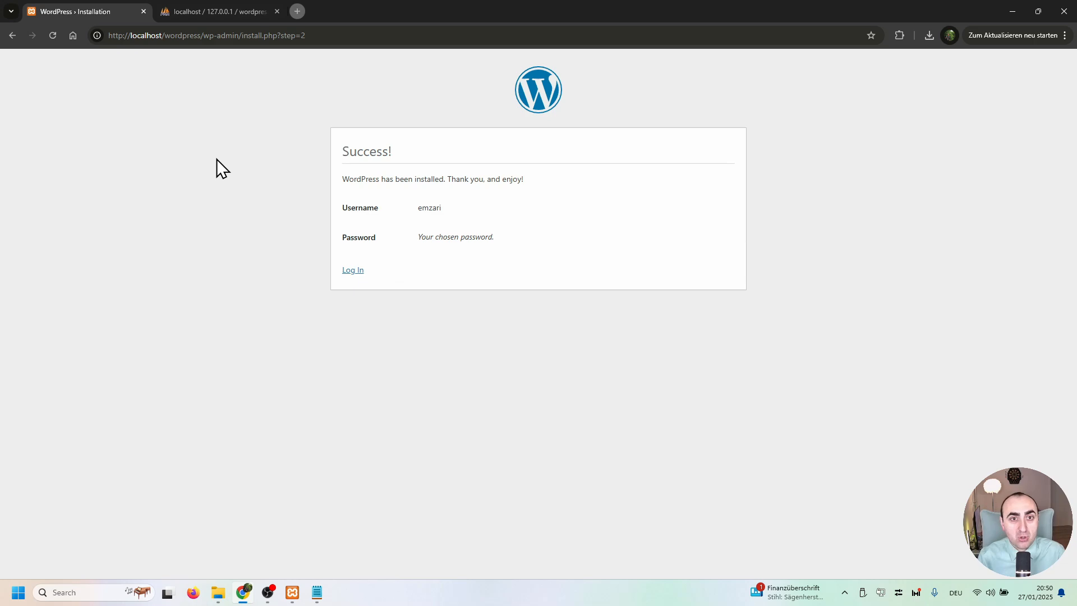
- Reload the wordpress database page in phpMyAdmin and examine its tables
{"action": "left_click", "coordinate": [196, 5]}
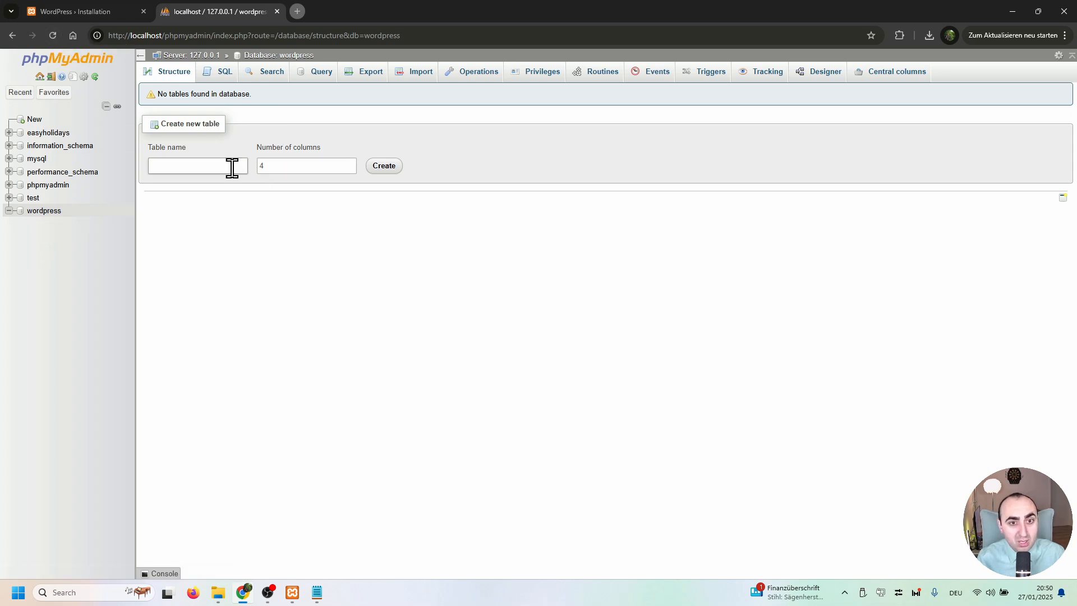
{"action": "left_click", "coordinate": [53, 36]}
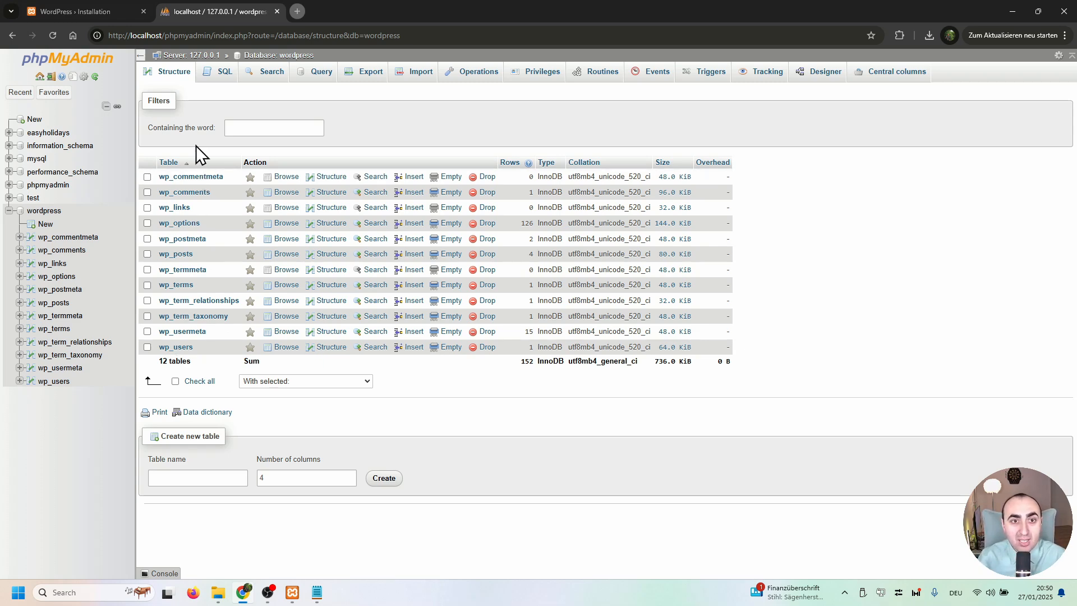
{"action": "left_click", "coordinate": [384, 33]}
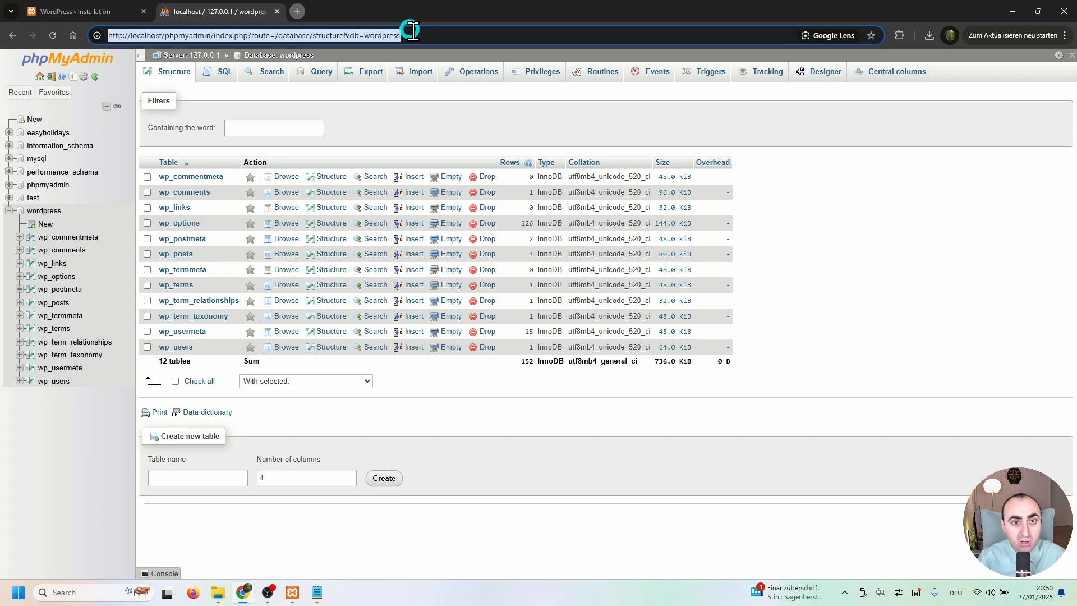
{"action": "left_click", "coordinate": [426, 34]}
{"action": "left_click_drag", "start_coordinate": [432, 35], "coordinate": [215, 35]}
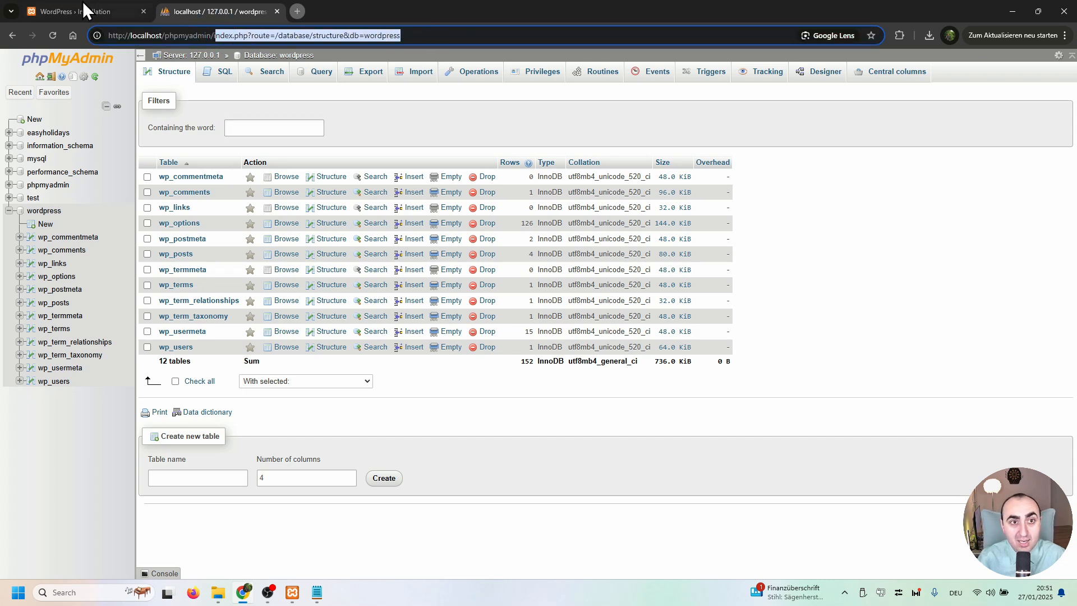
- Go from the WordPress installation success page to the login page and enter the administrator's username
{"action": "left_click", "coordinate": [83, 8]}
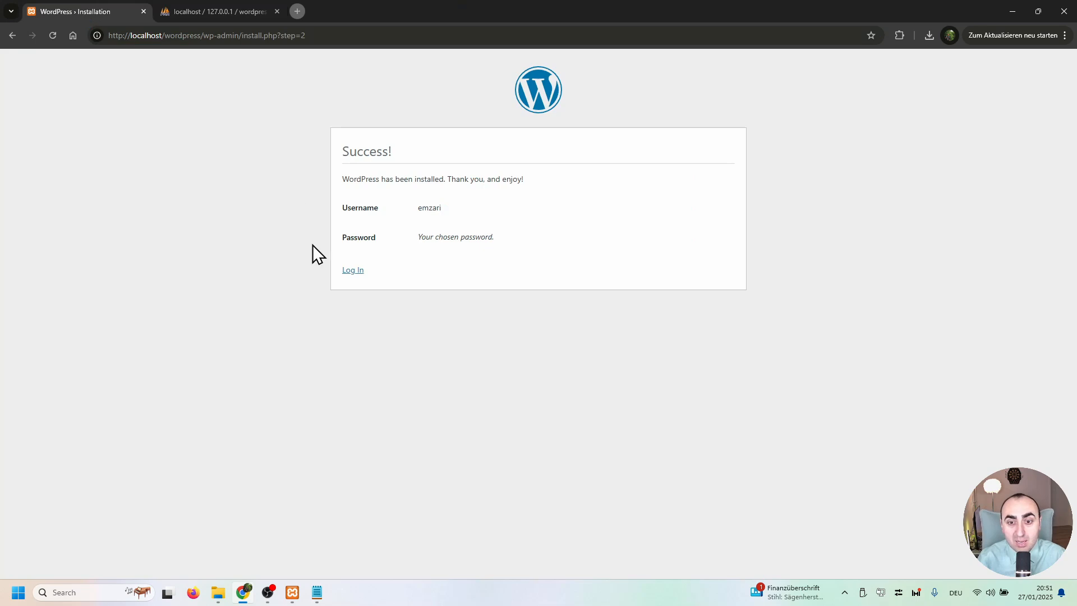
{"action": "left_click", "coordinate": [352, 271]}
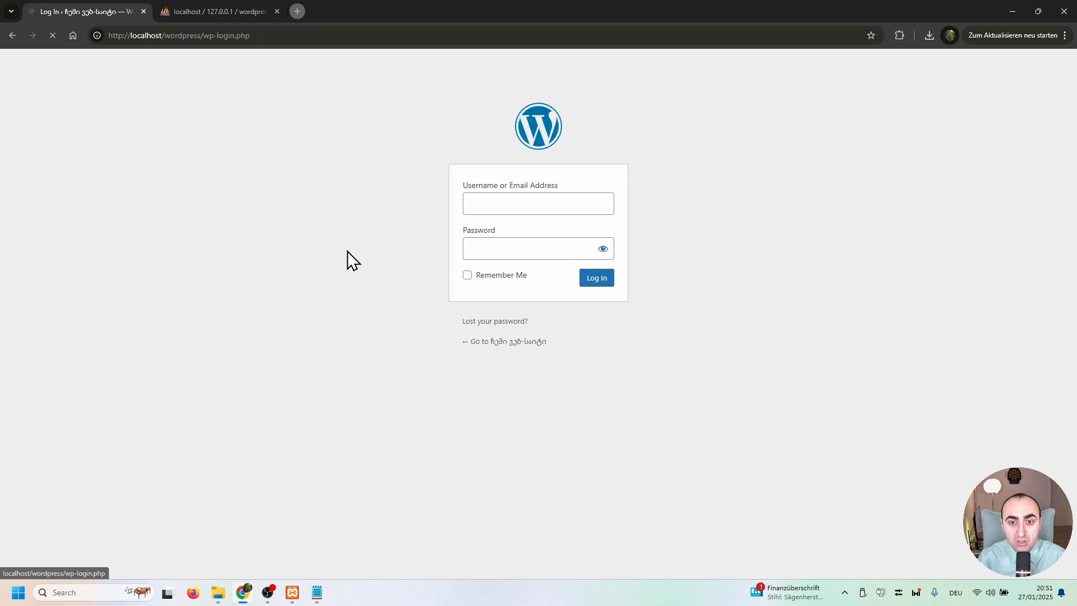
{"action": "left_click", "coordinate": [482, 206]}
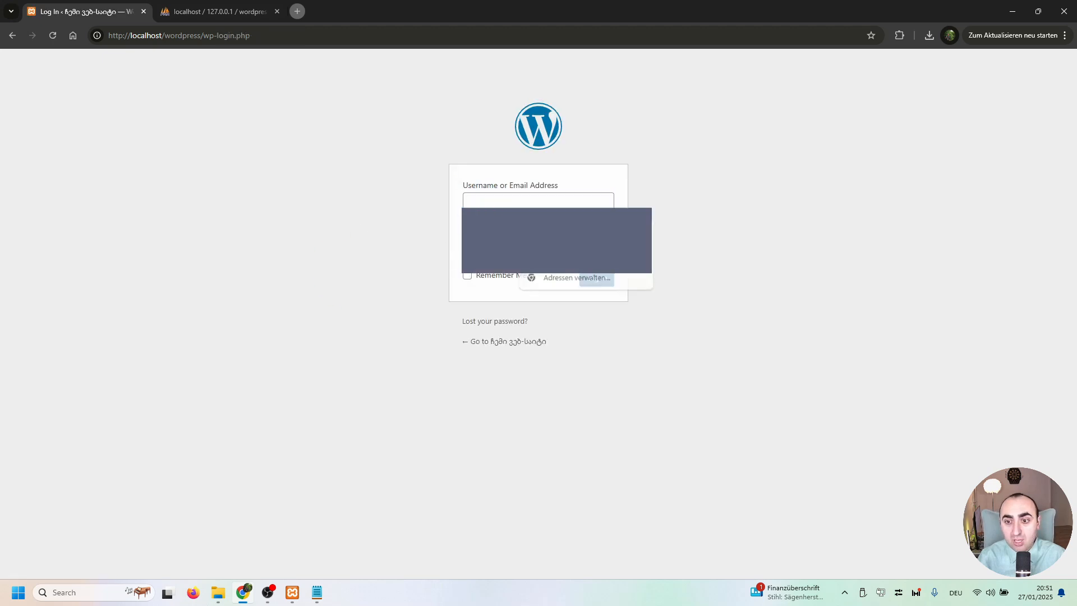
{"action": "key", "text": "Tab"}
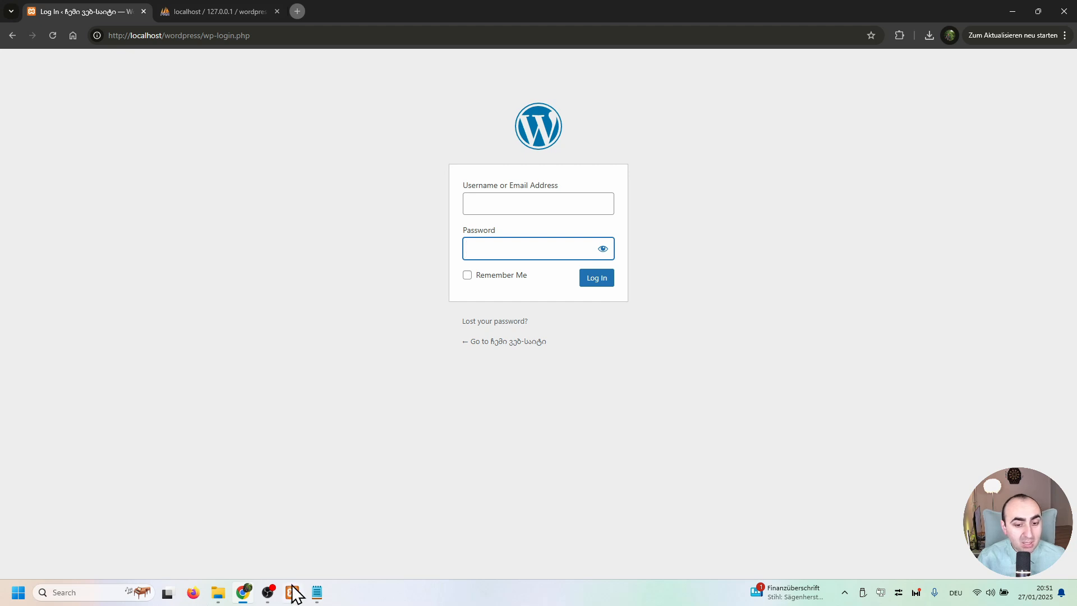
{"action": "left_click", "coordinate": [316, 593]}
{"action": "left_click", "coordinate": [497, 204]}
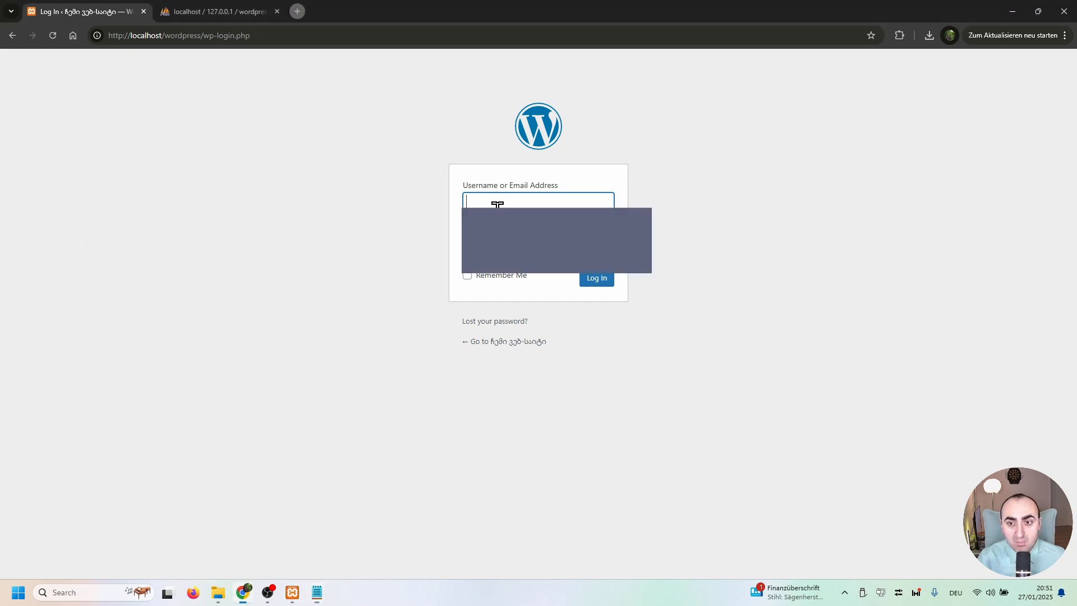
{"action": "type", "text": "emzari"}
{"action": "key", "text": "Tab"}
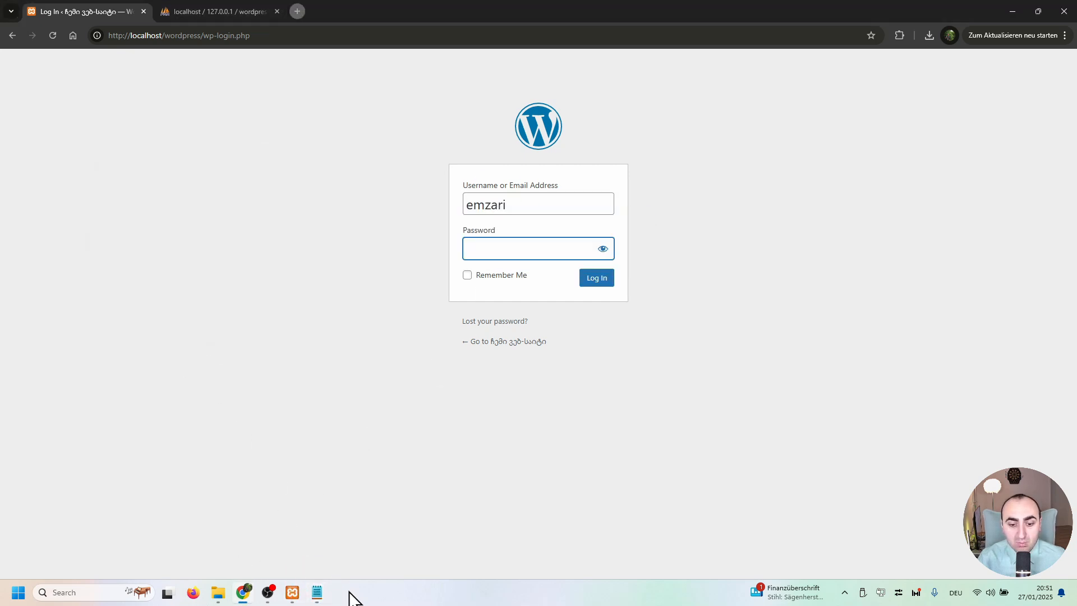
- Paste the account password from Notepad into the WordPress login form, check it in plain text, and log in
{"action": "left_click", "coordinate": [317, 592]}
{"action": "double_click", "coordinate": [204, 221]}
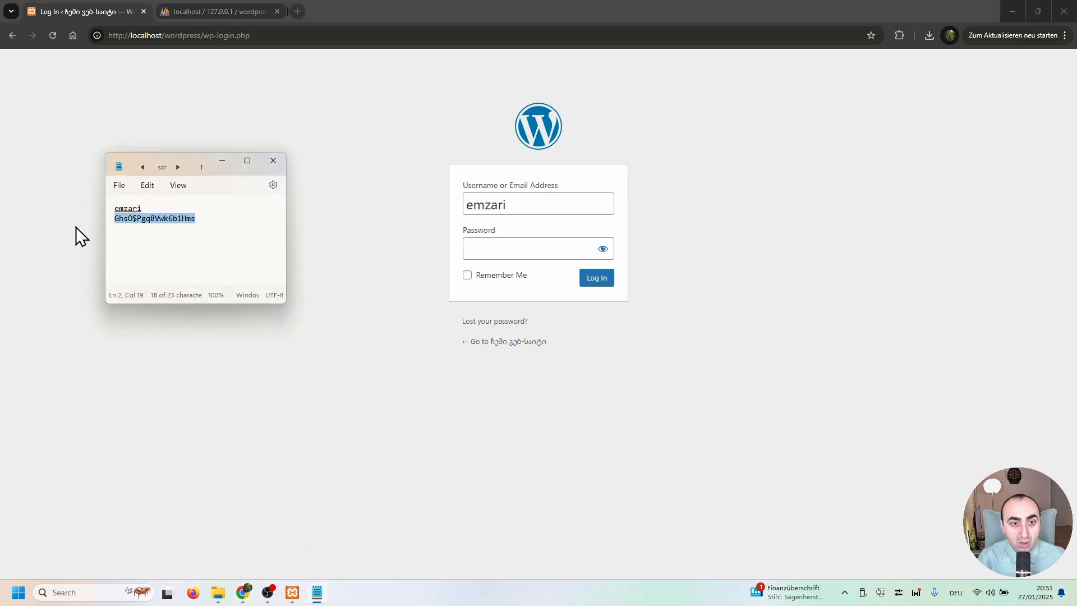
{"action": "left_click", "coordinate": [530, 247]}
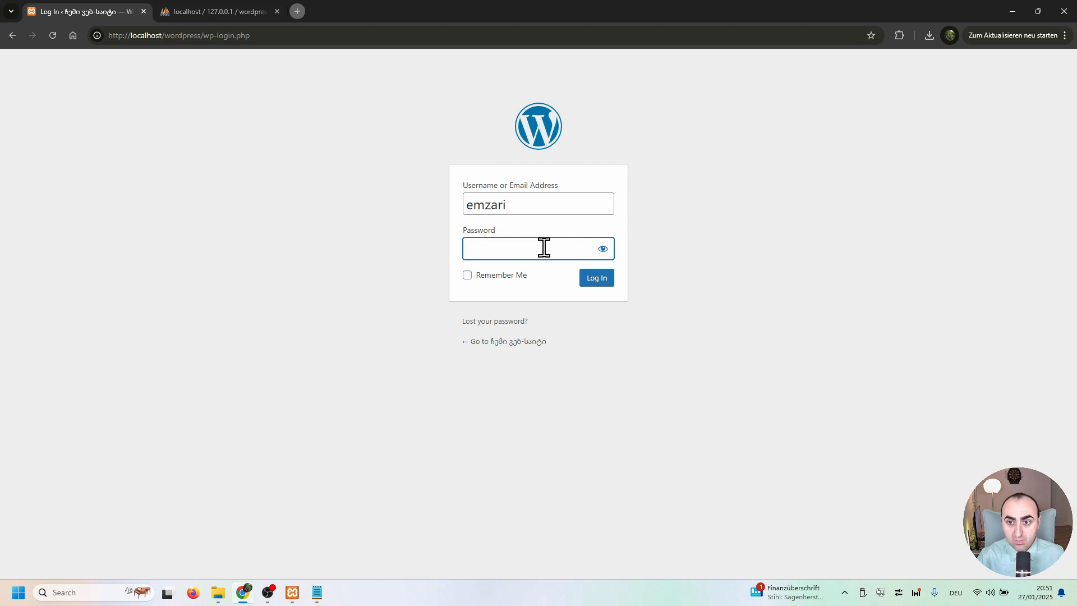
{"action": "key", "text": "ctrl+v"}
{"action": "left_click", "coordinate": [600, 250]}
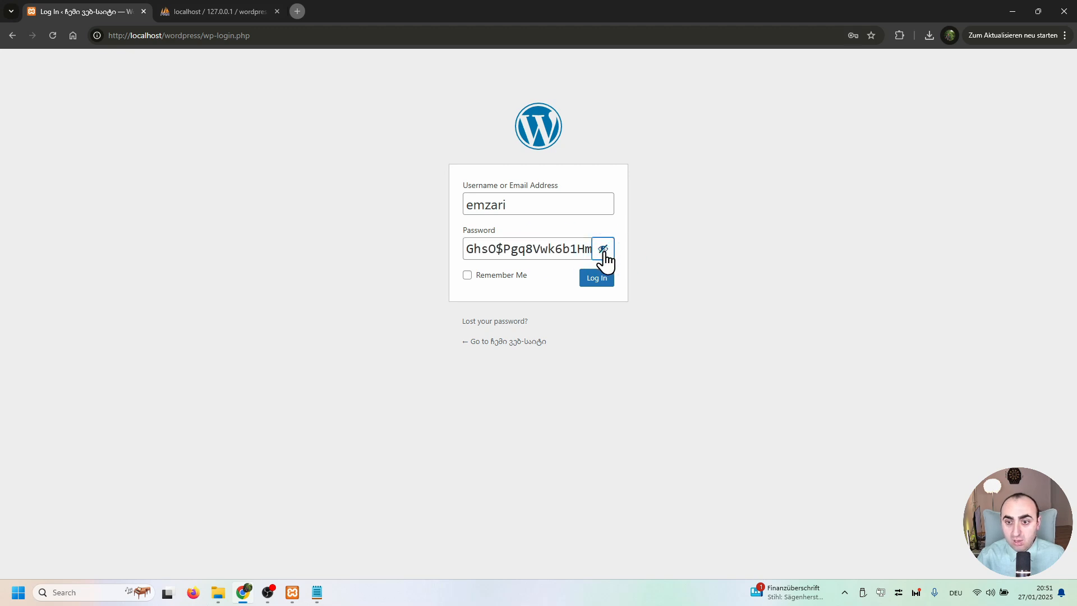
{"action": "left_click", "coordinate": [601, 249]}
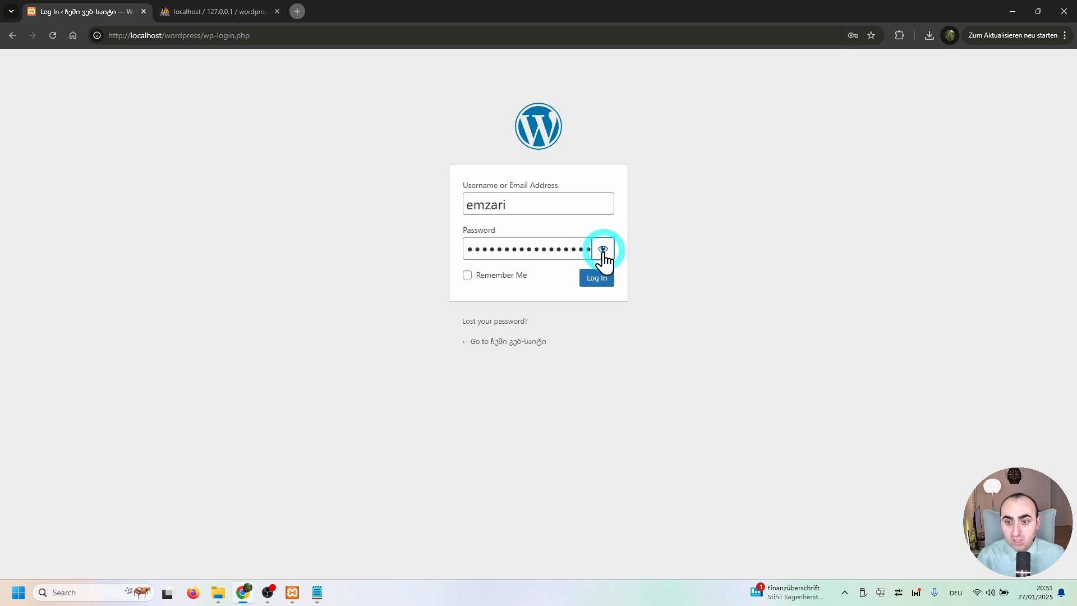
{"action": "left_click", "coordinate": [584, 286]}
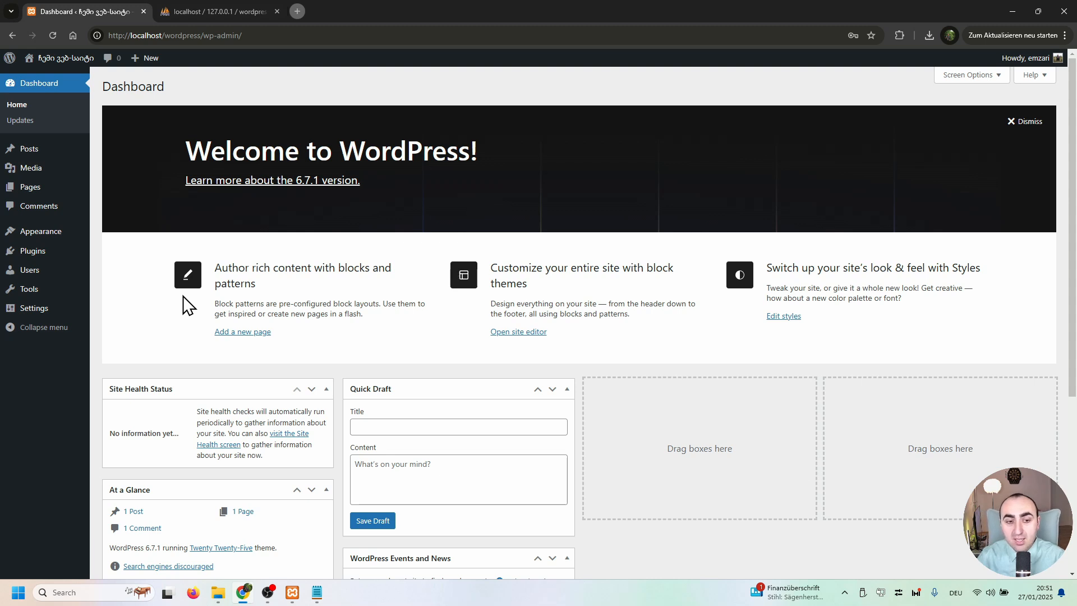
- Visit the new site's public front page from the WordPress dashboard
{"action": "mouse_move", "coordinate": [71, 197]}
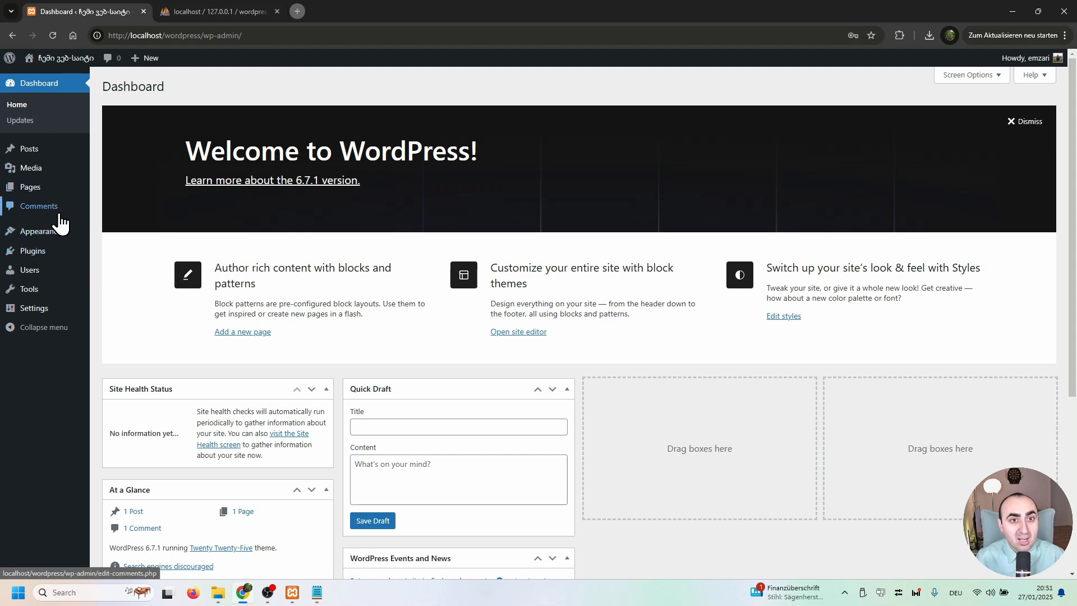
{"action": "mouse_move", "coordinate": [54, 63]}
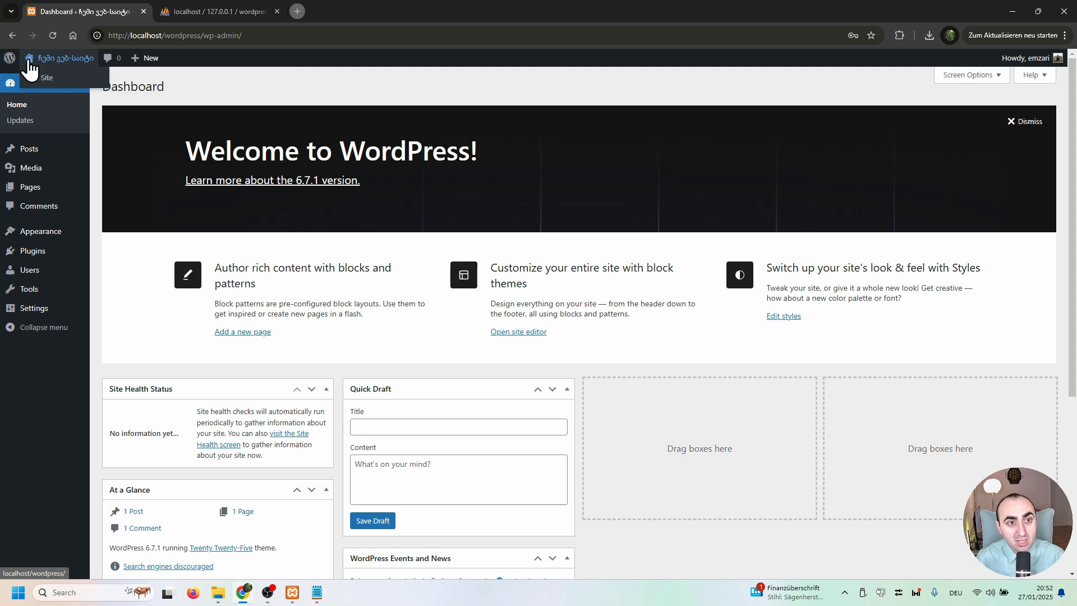
{"action": "left_click", "coordinate": [48, 80]}
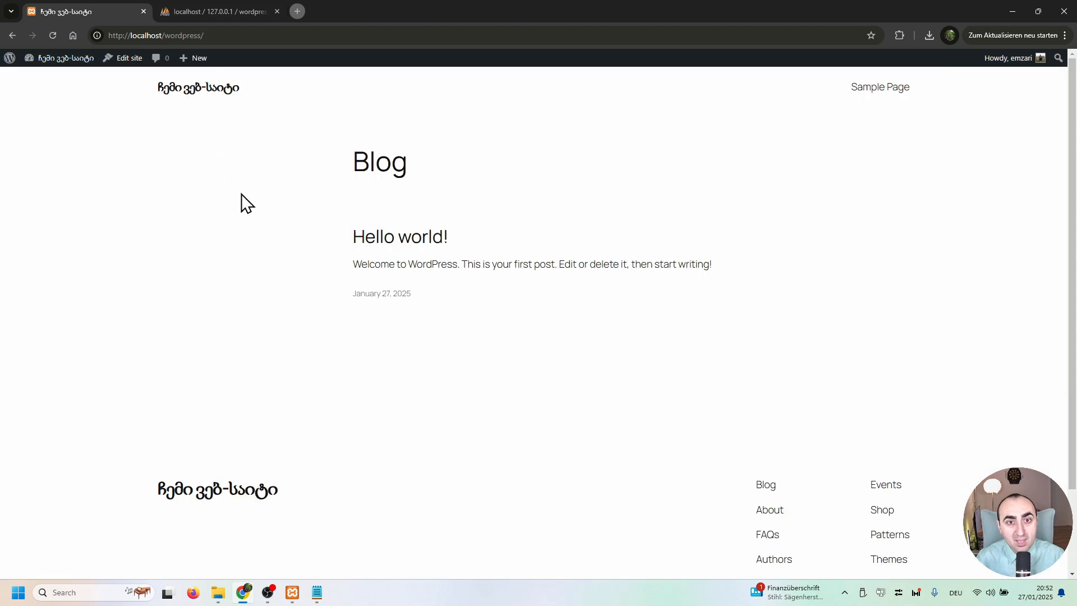
- Highlight the wordpress/ part of the site's address and open the matching wordpress folder in htdocs in File Explorer
{"action": "left_click", "coordinate": [147, 35]}
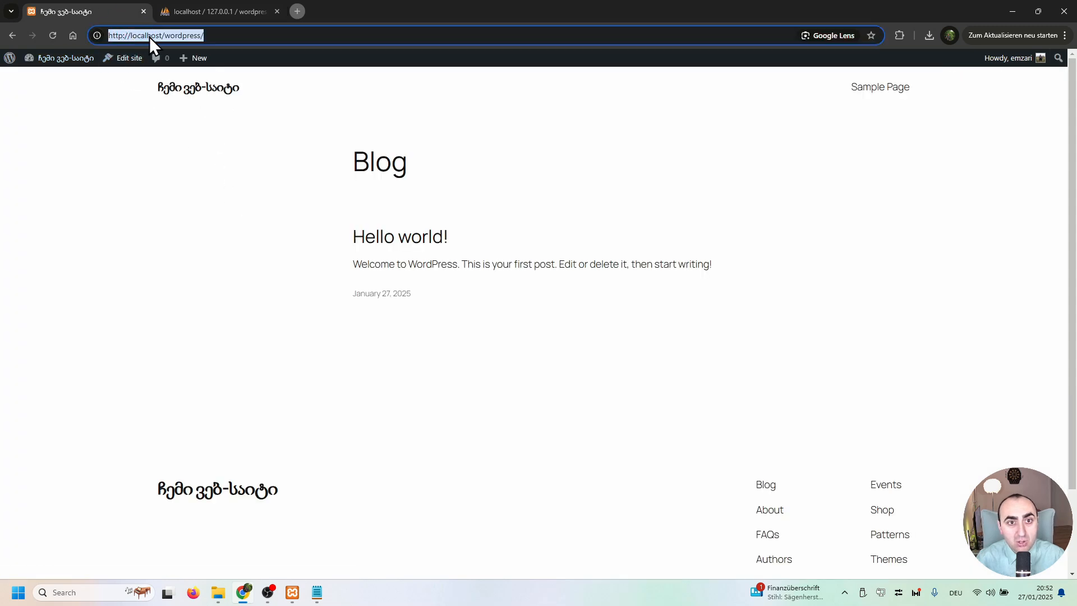
{"action": "left_click", "coordinate": [149, 36]}
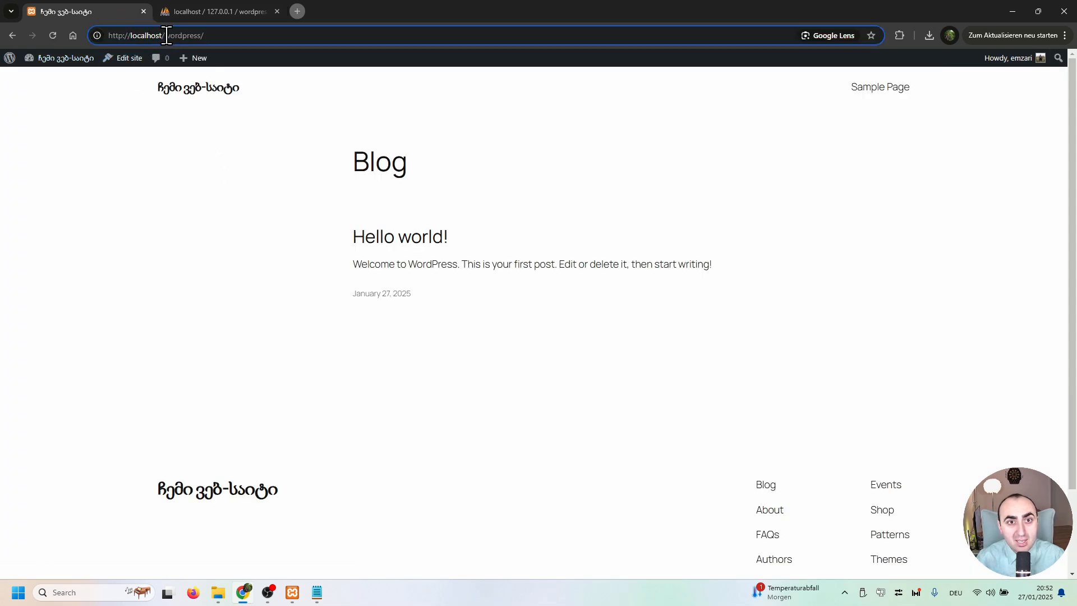
{"action": "left_click_drag", "start_coordinate": [164, 36], "coordinate": [213, 36]}
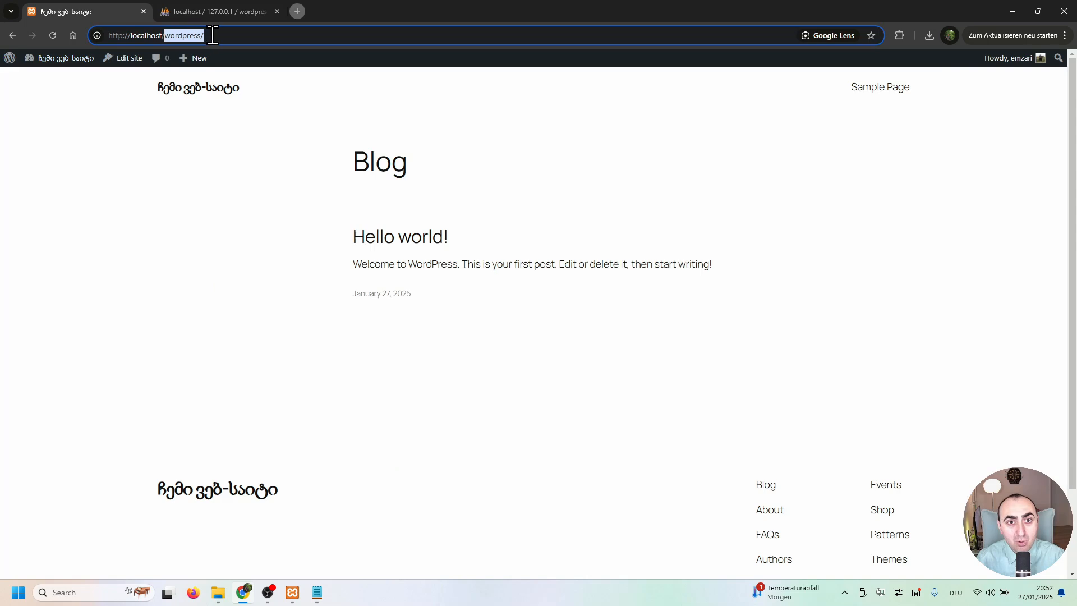
{"action": "left_click", "coordinate": [218, 592]}
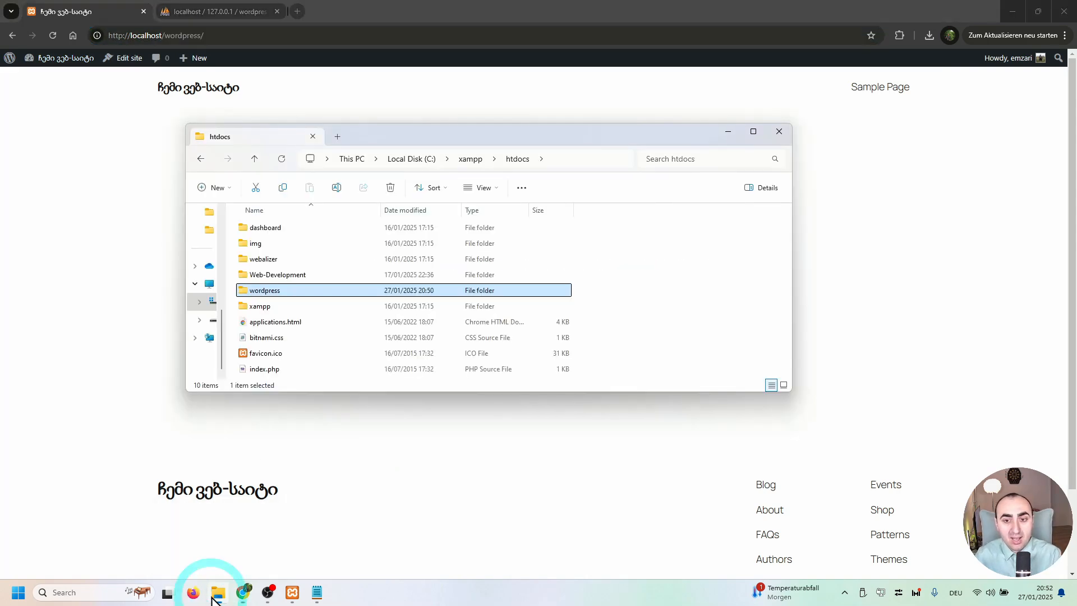
{"action": "double_click", "coordinate": [290, 291]}
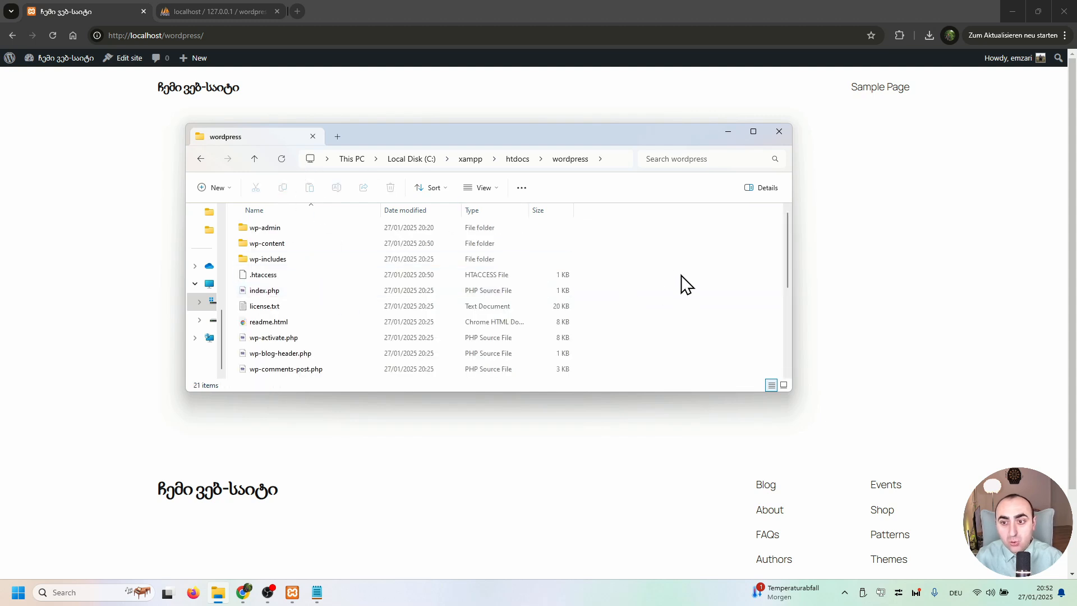
- Return to the browser, load localhost/wordpress/ again and look over the site's front page
{"action": "left_click", "coordinate": [94, 10]}
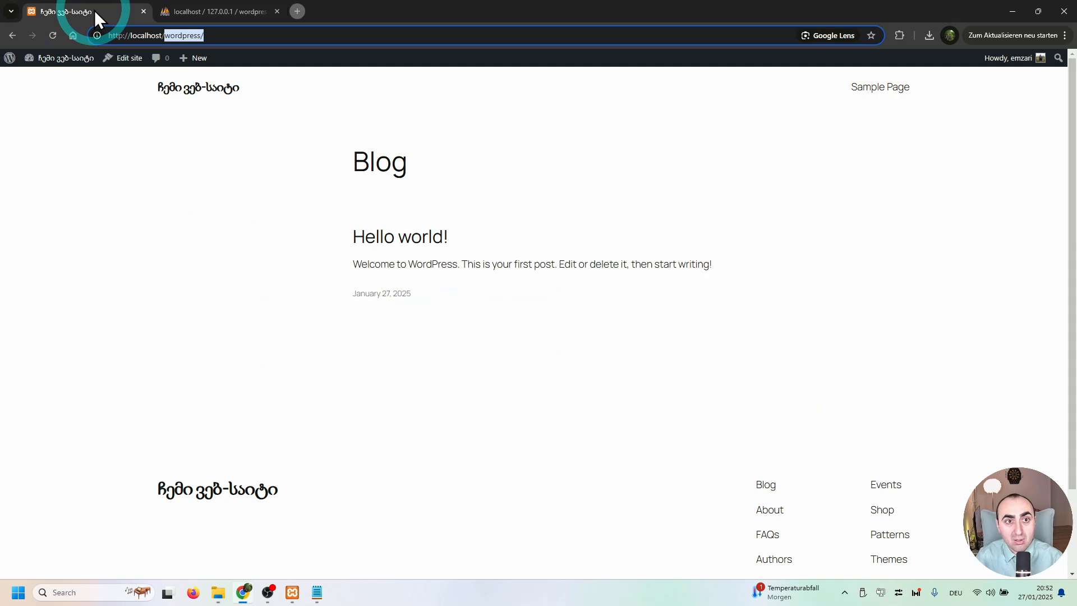
{"action": "left_click", "coordinate": [244, 36]}
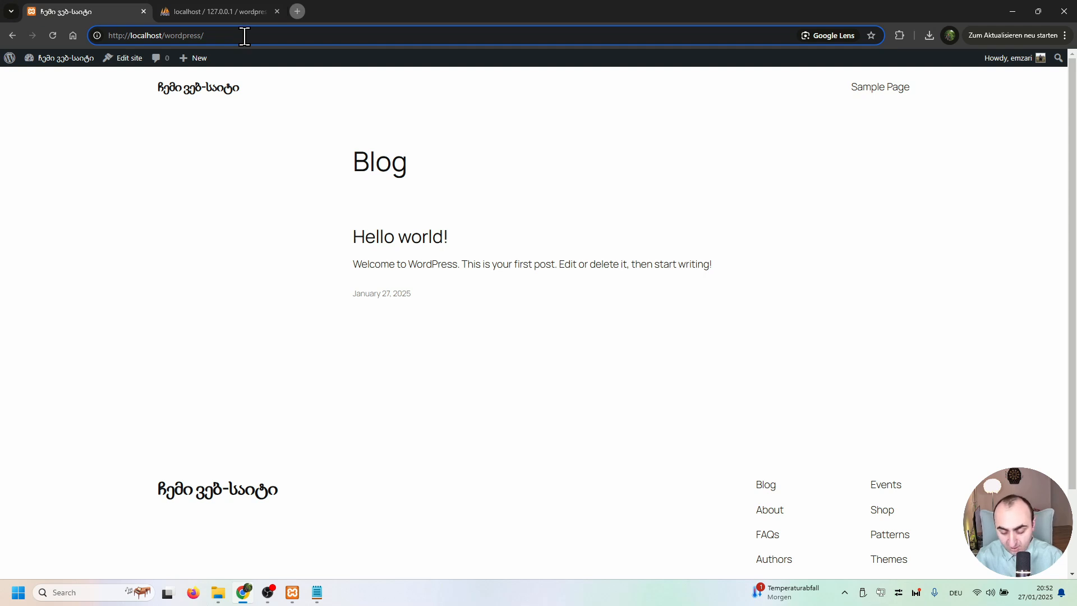
{"action": "key", "text": "Return"}
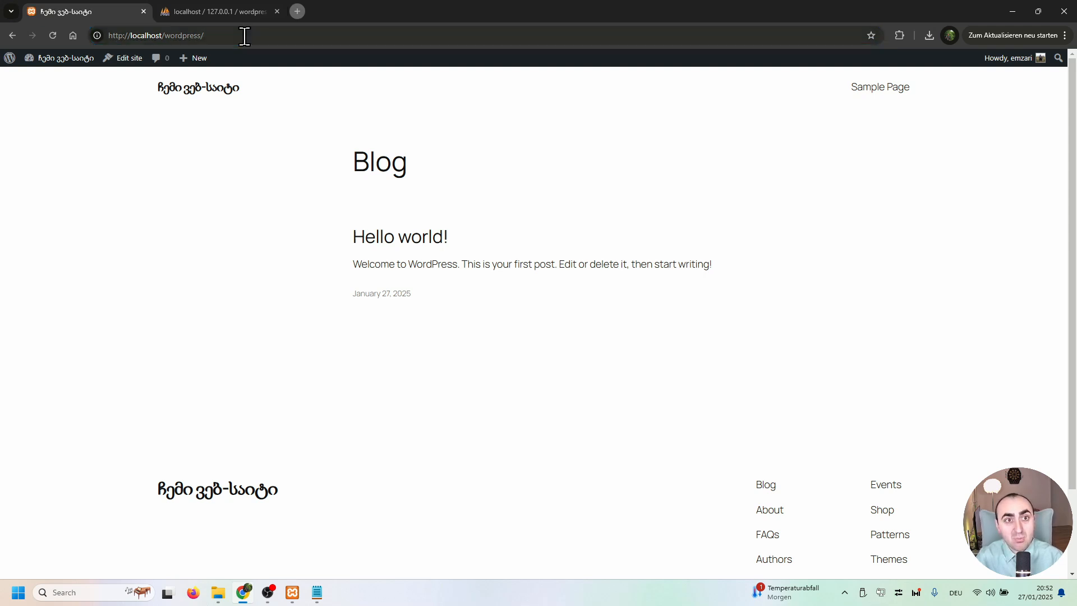
{"action": "left_click", "coordinate": [244, 36]}
{"action": "left_click", "coordinate": [235, 201]}
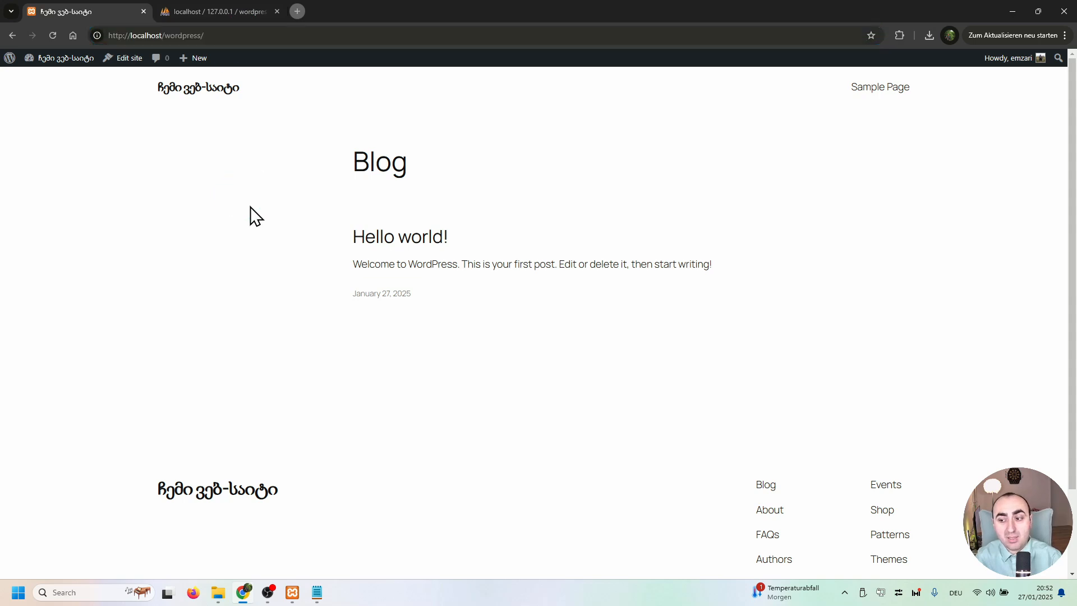
{"action": "scroll", "coordinate": [301, 281], "scroll_direction": "down", "scroll_amount": 3}
{"action": "scroll", "coordinate": [301, 320], "scroll_direction": "up", "scroll_amount": 3}
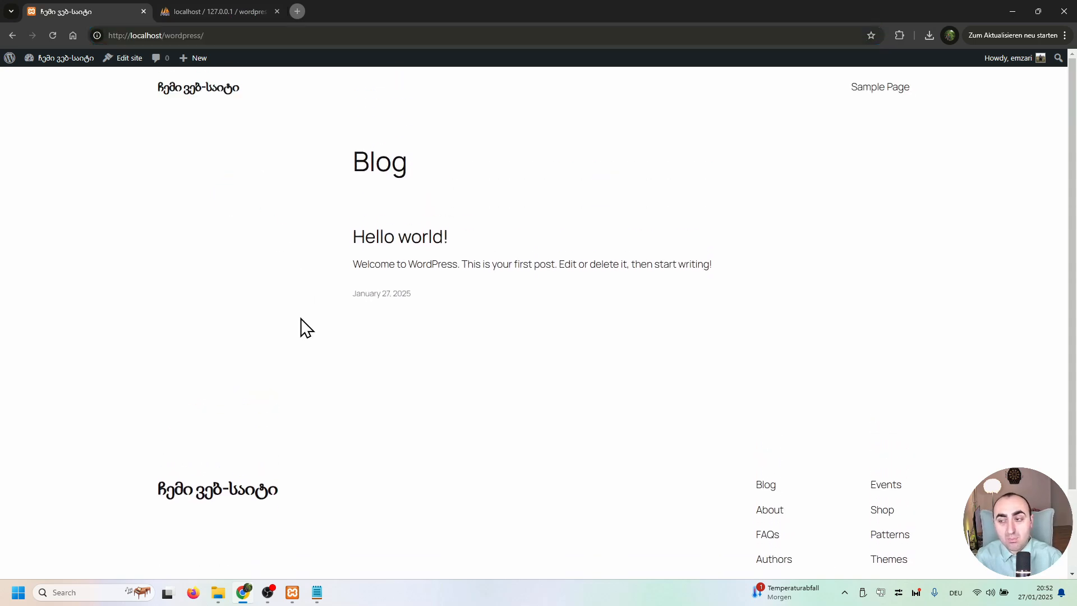